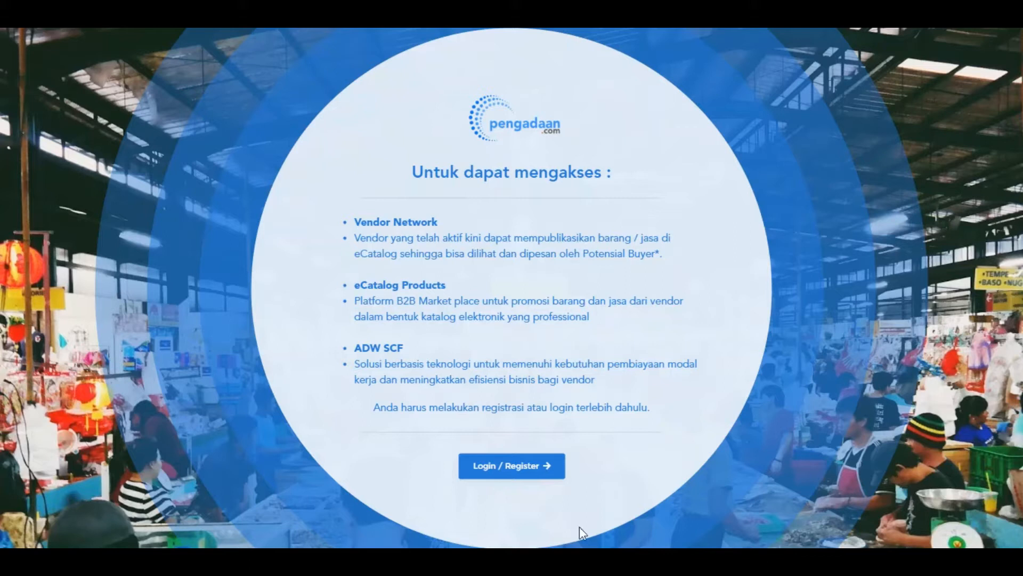
Start a vendor registration and accept the system terms of use to reach Registrasi Online
click(530, 466)
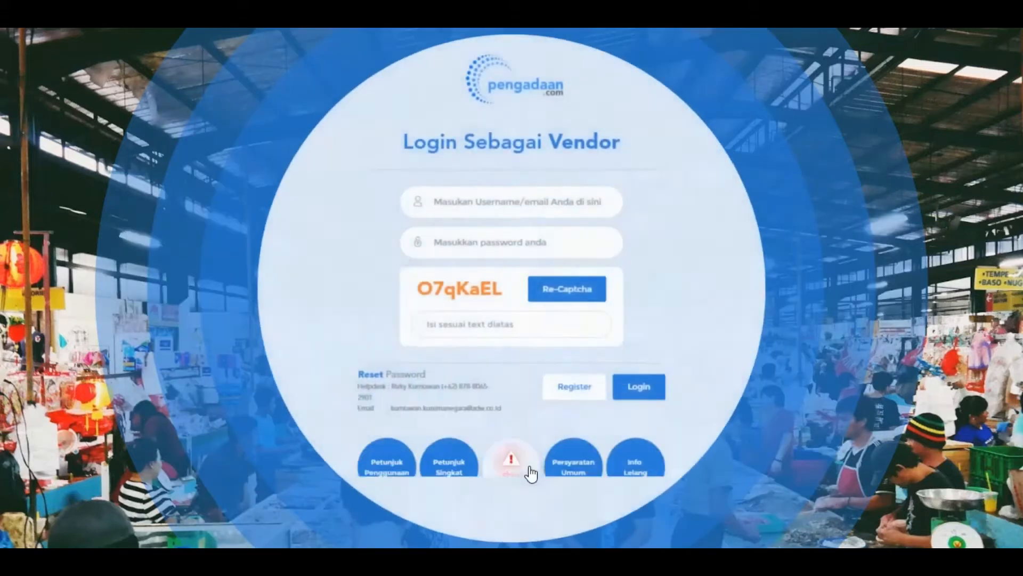
click(582, 387)
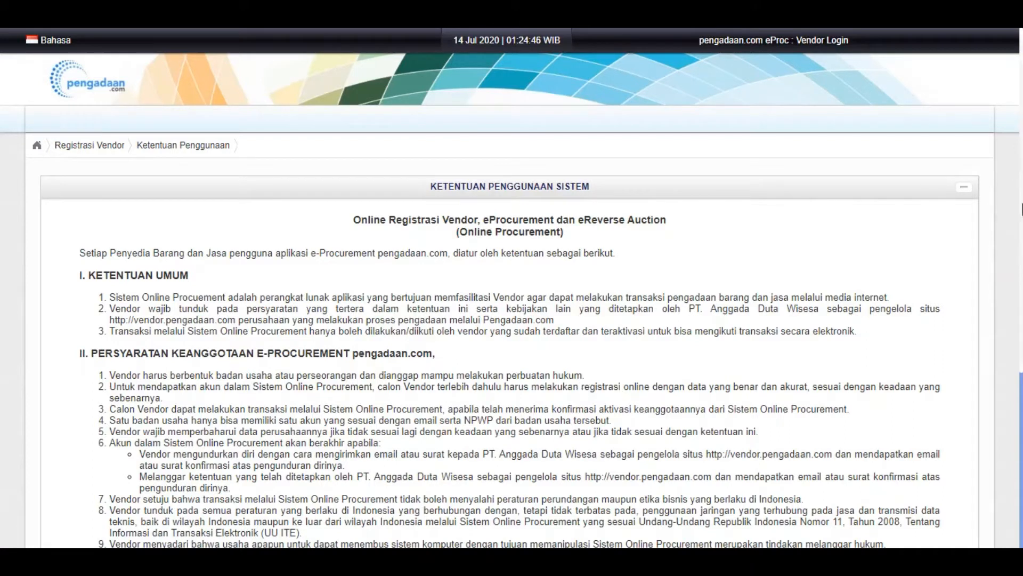
scroll(1021, 143, down, 5)
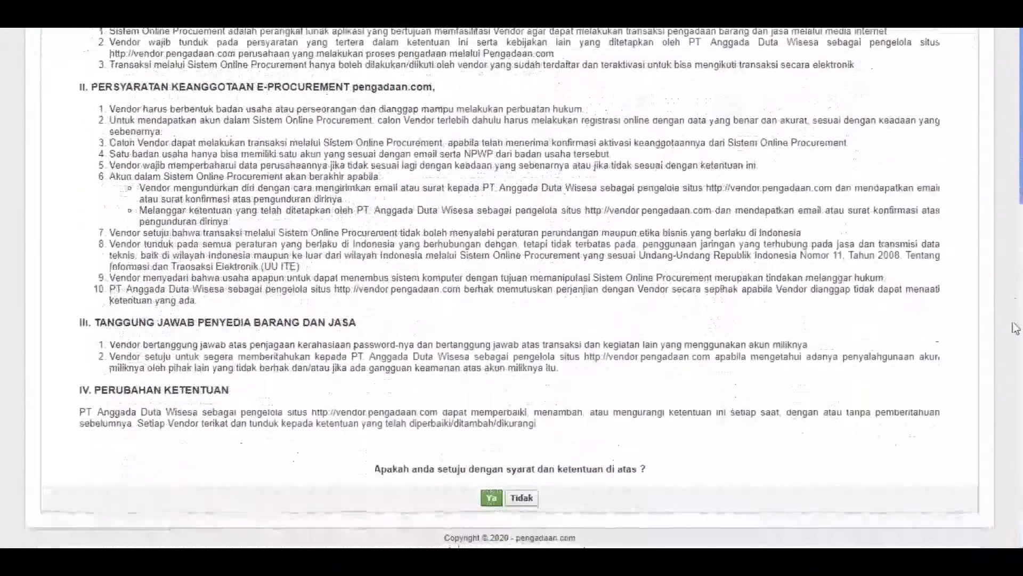
click(492, 498)
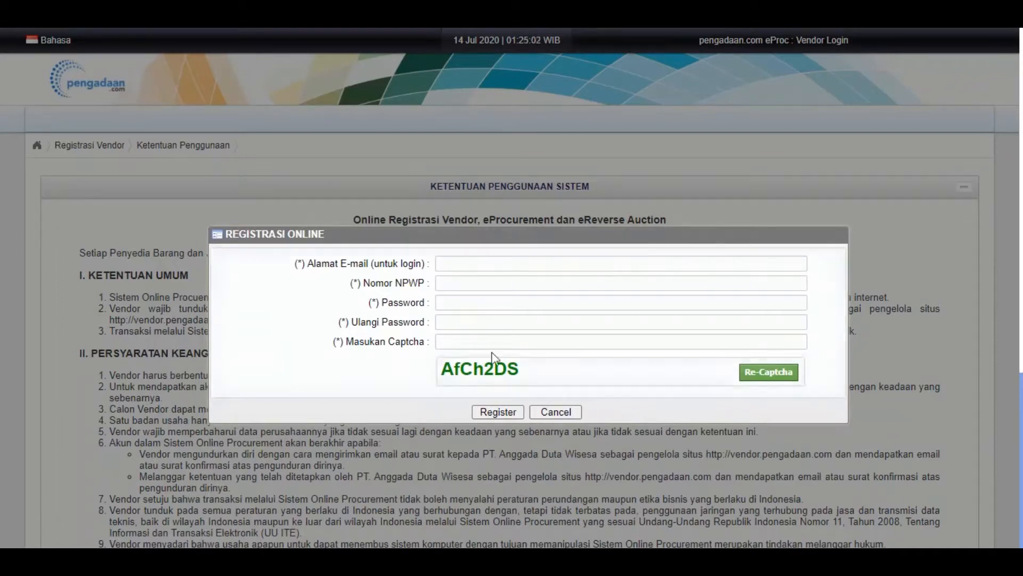
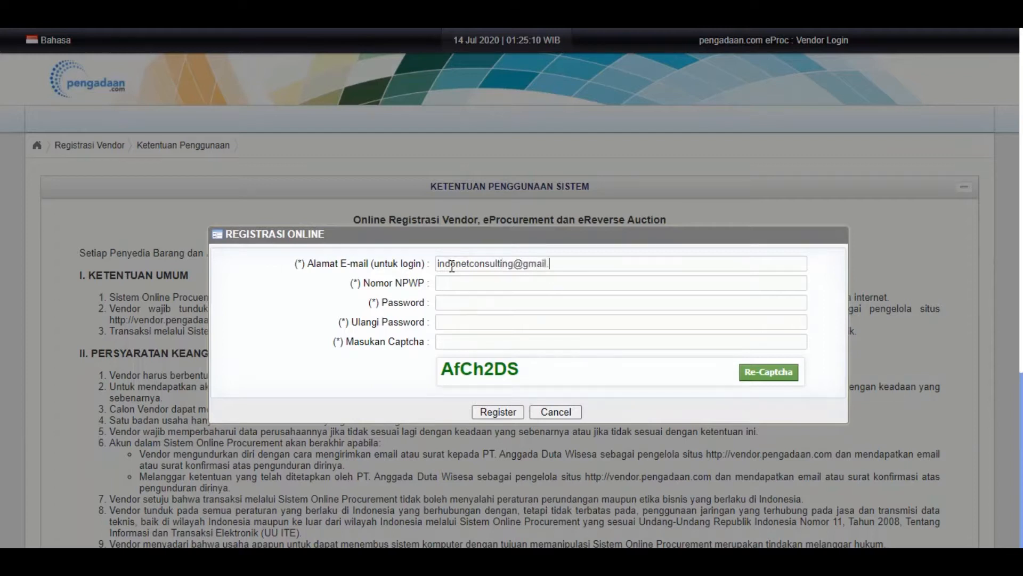
Enter the login e-mail address and the company's NPWP tax number
click(456, 307)
click(473, 284)
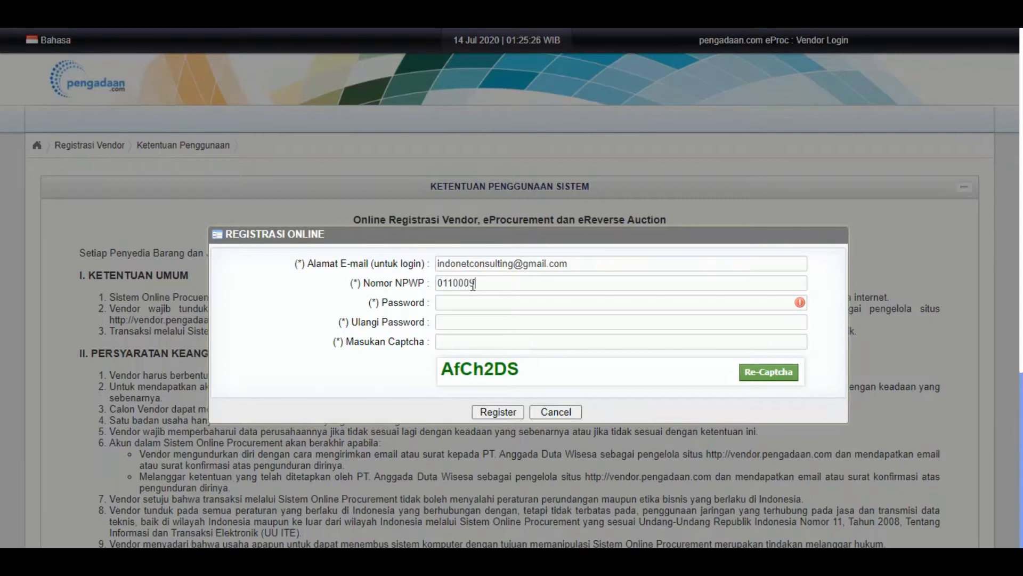
Enter and confirm the account password, fill in the captcha, and submit the registration
click(465, 303)
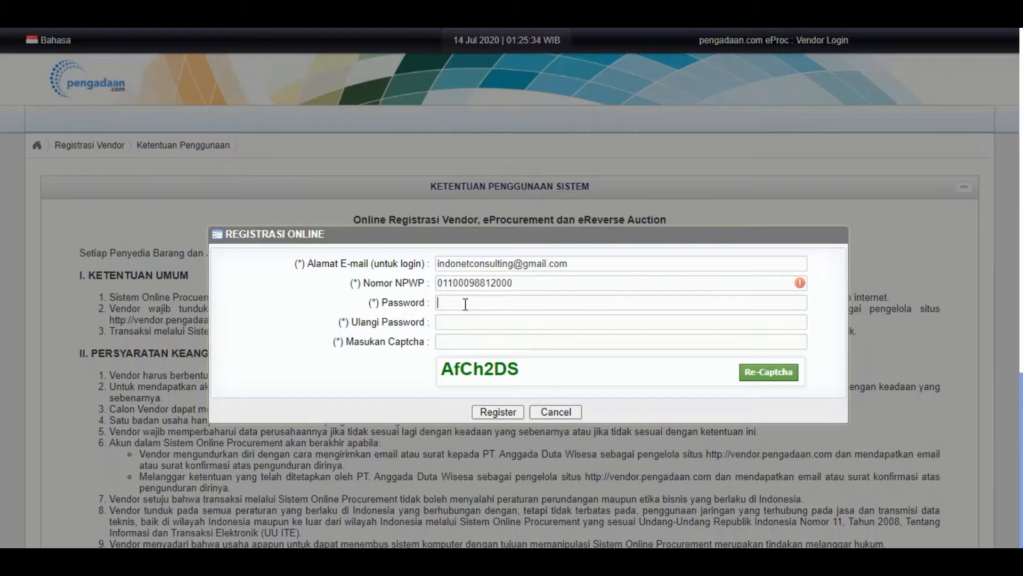
click(514, 283)
click(515, 303)
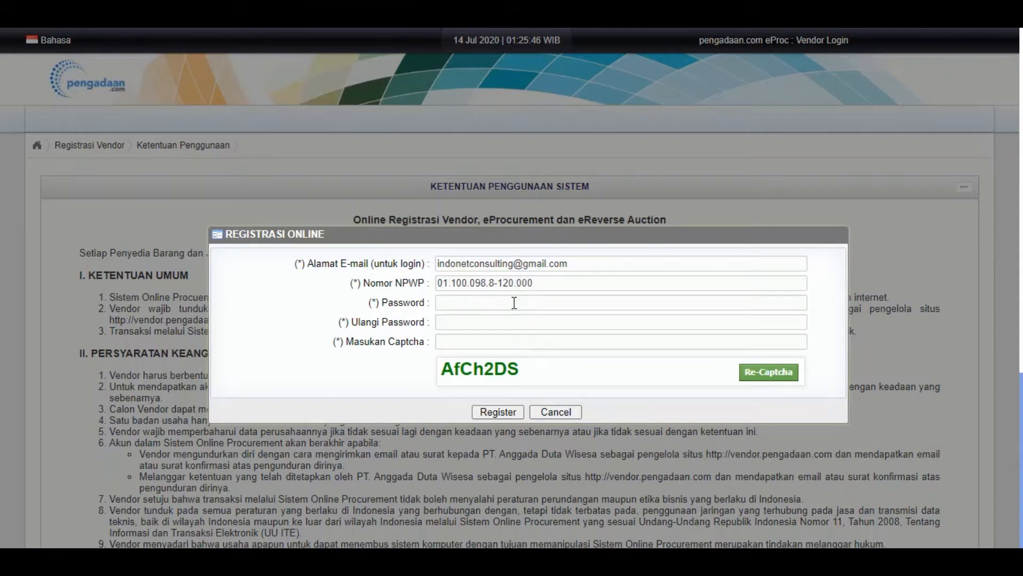
text(••••••••••••••••)
click(504, 335)
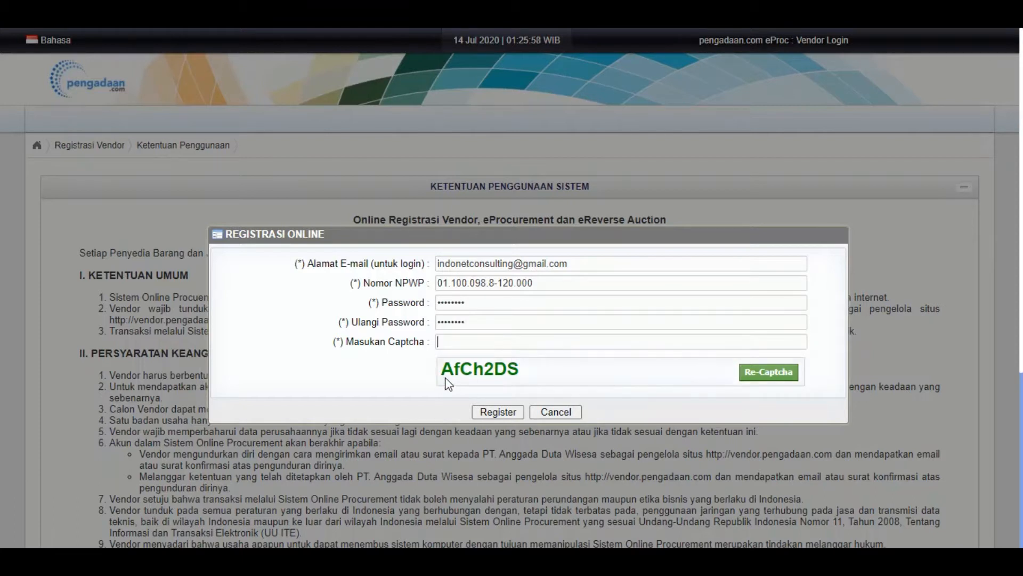
text(AfCh2DS)
click(493, 412)
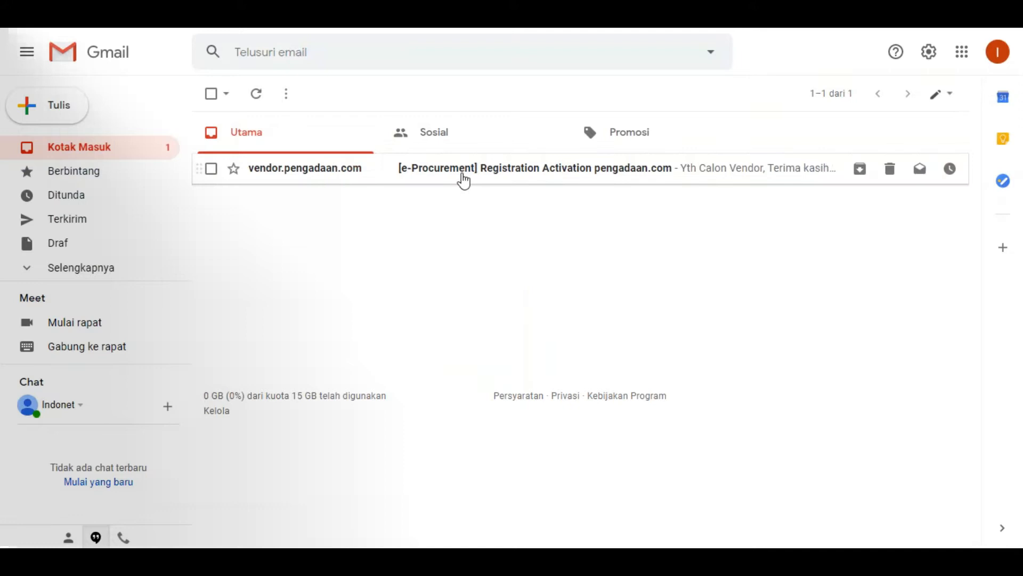
Open the '[e-Procurement] Registration Activation pengadaan.com' e-mail and follow its activation link
click(464, 174)
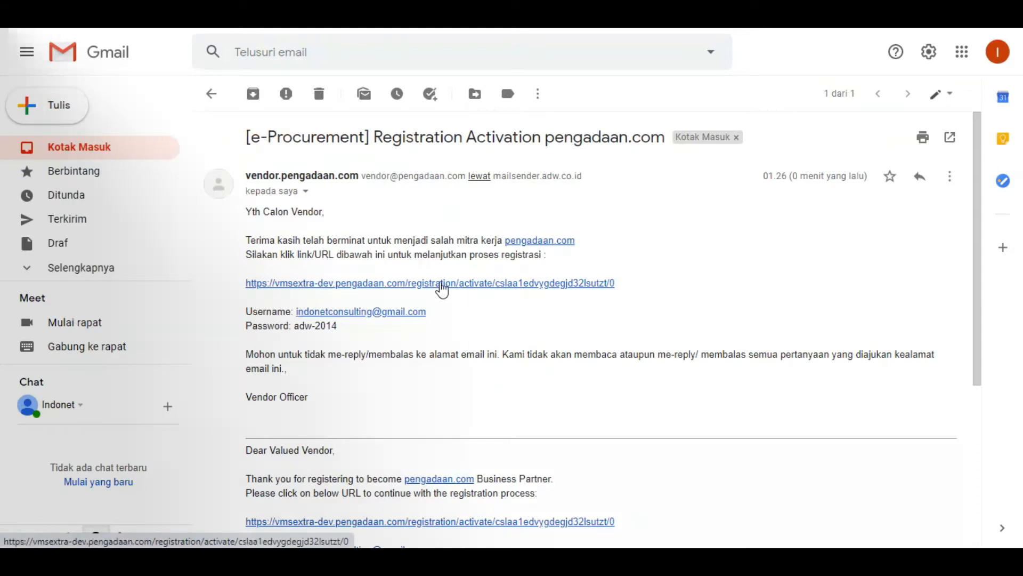
click(442, 287)
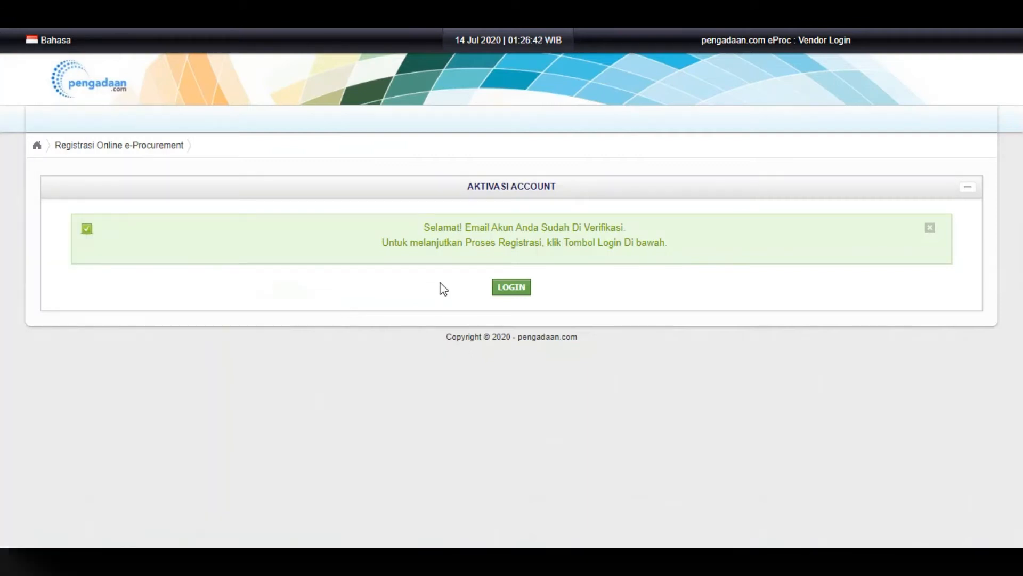
Log in as the vendor with the registered e-mail, account password and captcha
click(524, 291)
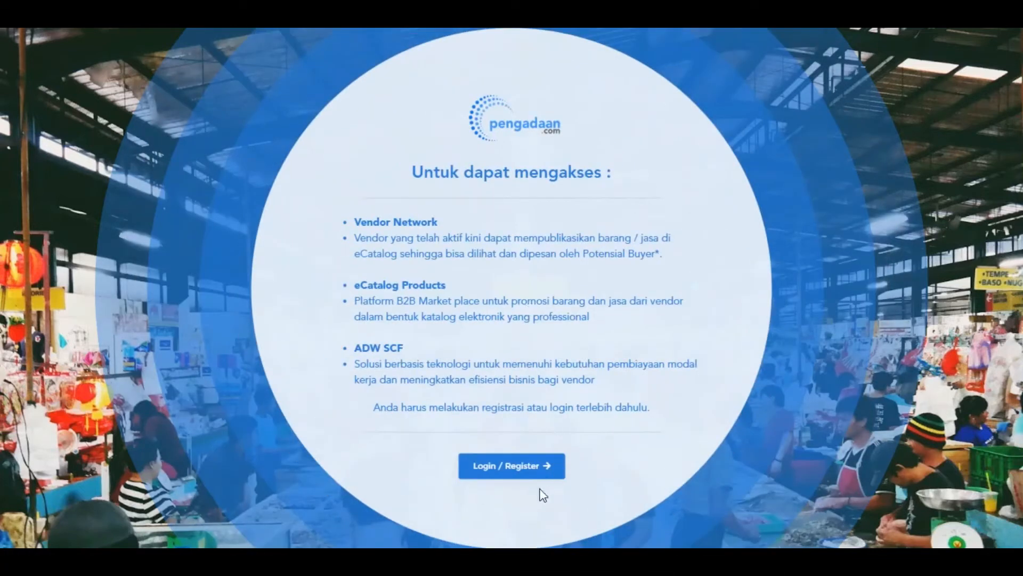
click(538, 480)
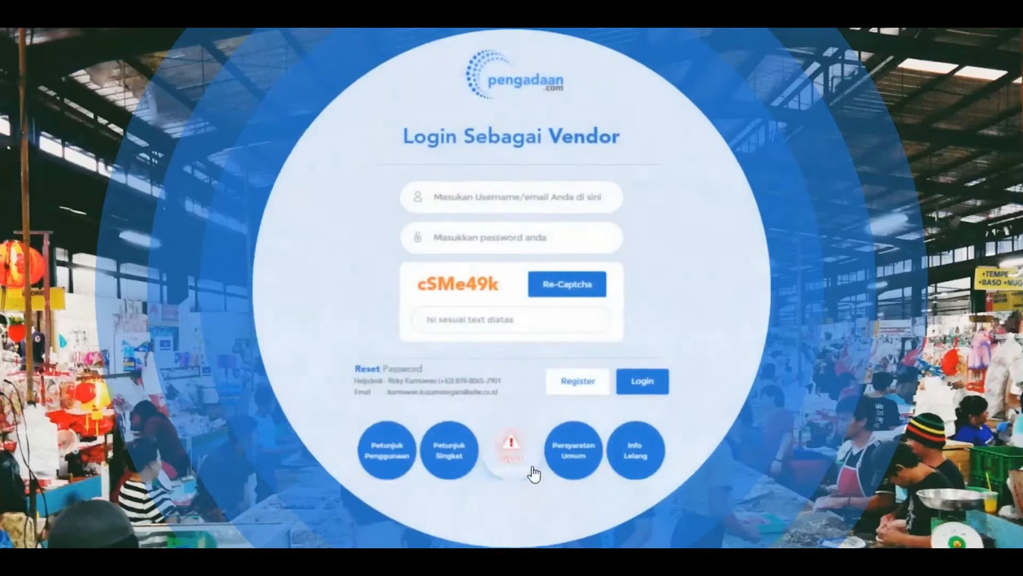
click(474, 196)
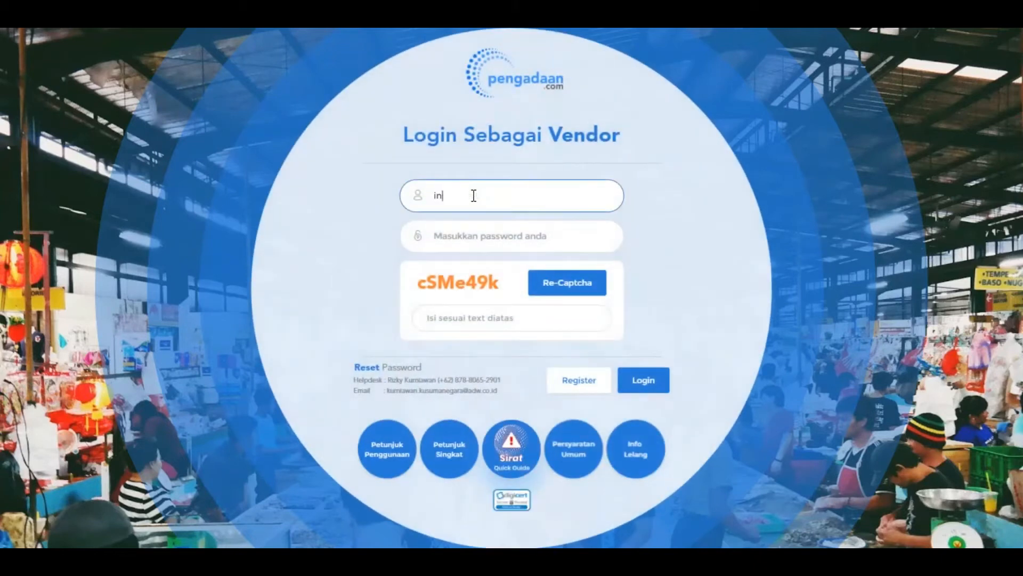
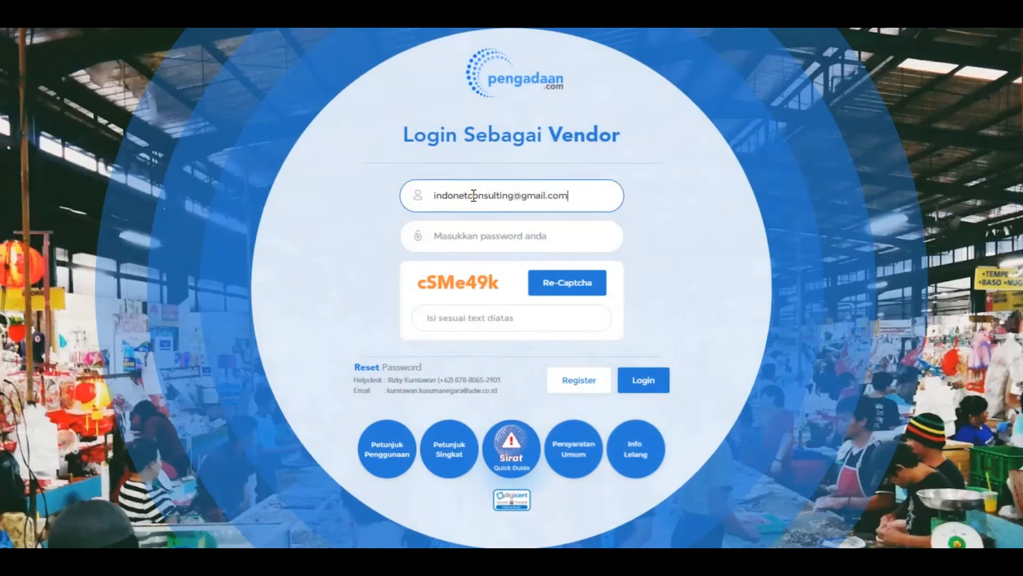
click(466, 228)
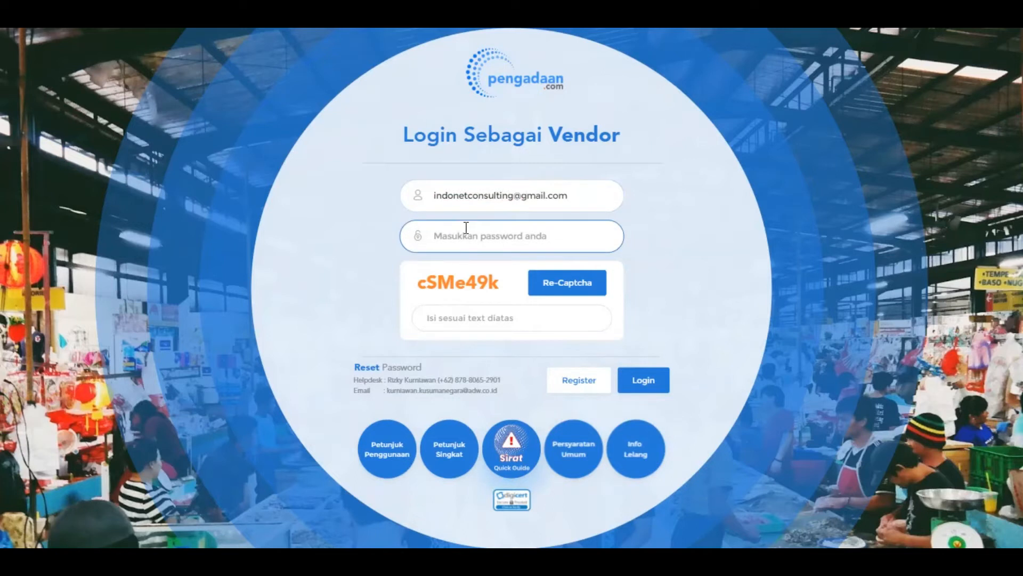
text(•••••••)
click(468, 318)
text(cSMe)
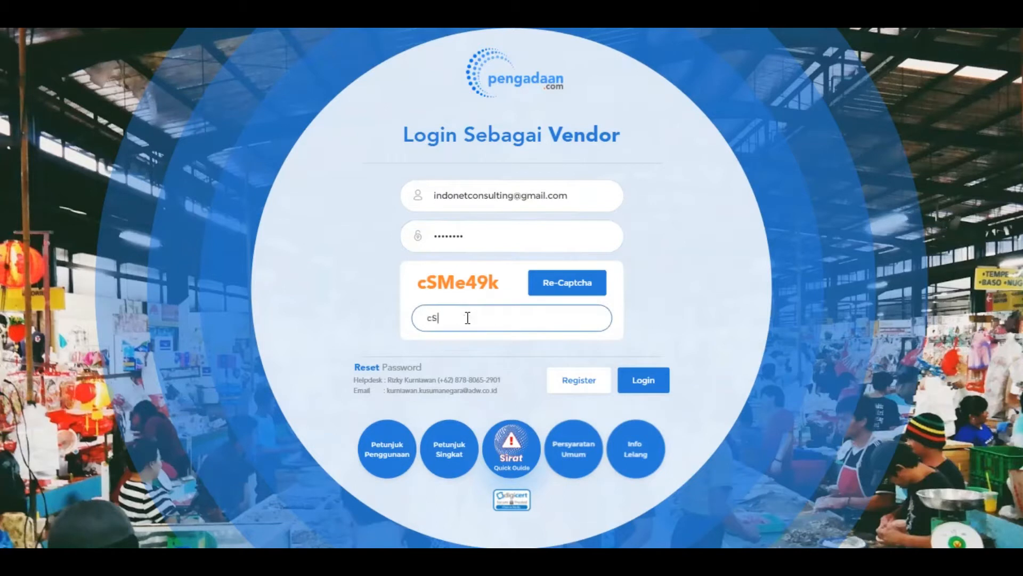
text(49k)
click(648, 389)
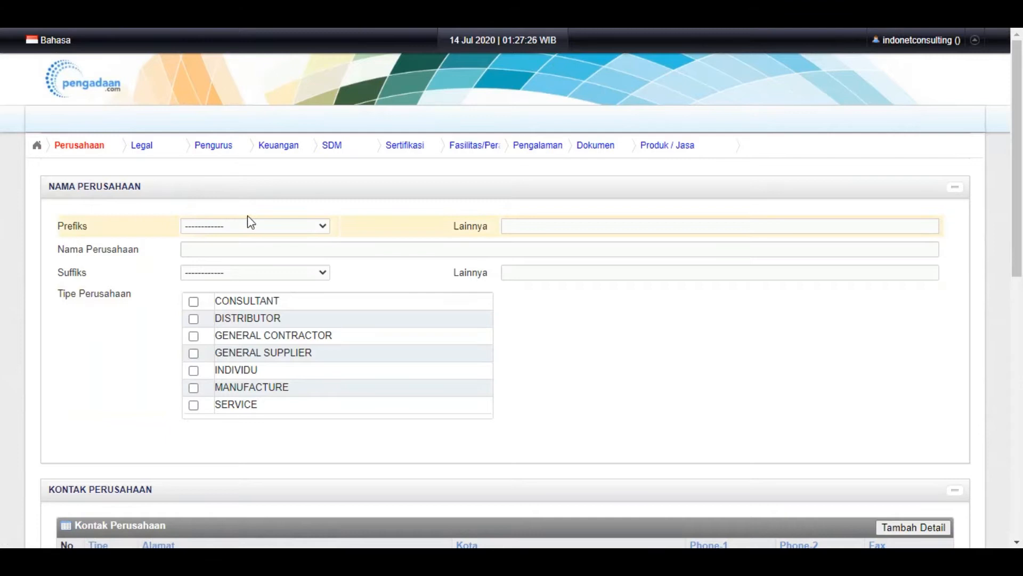
Set the company to PT INDONET CONSULTING with company type CONSULTANT
scroll(359, 231, down, 1)
click(305, 154)
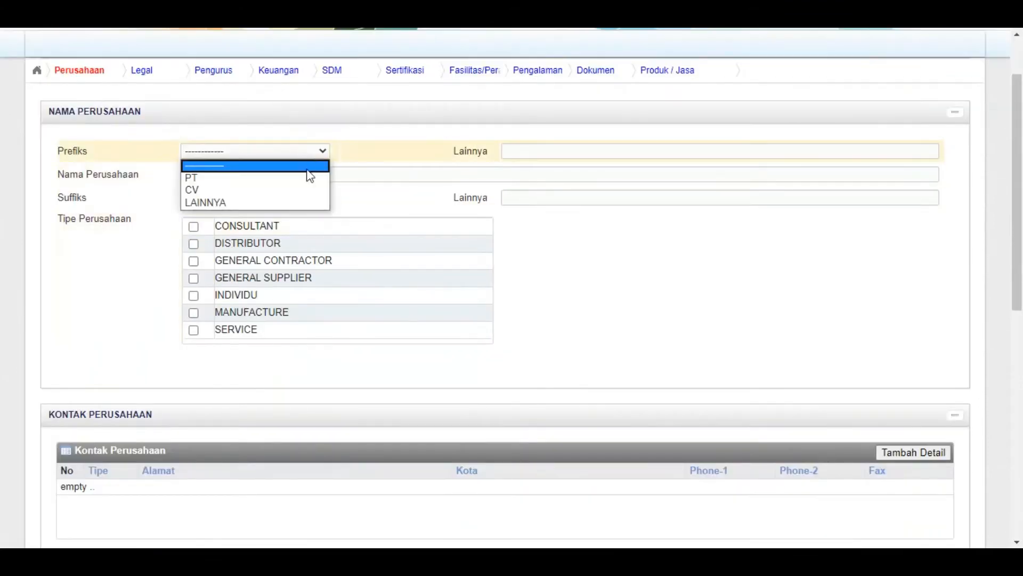
click(310, 177)
click(300, 176)
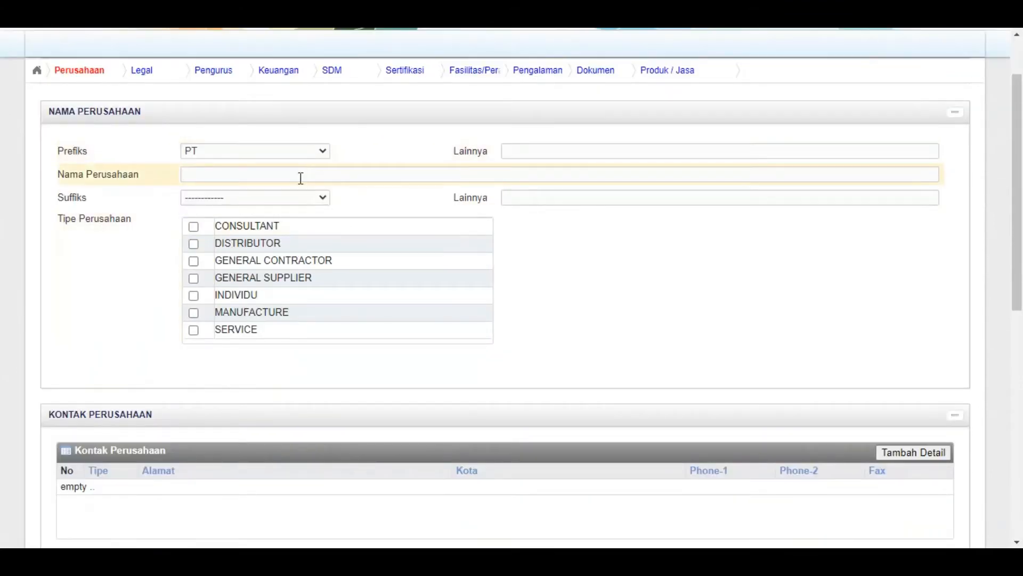
text(INDONET )
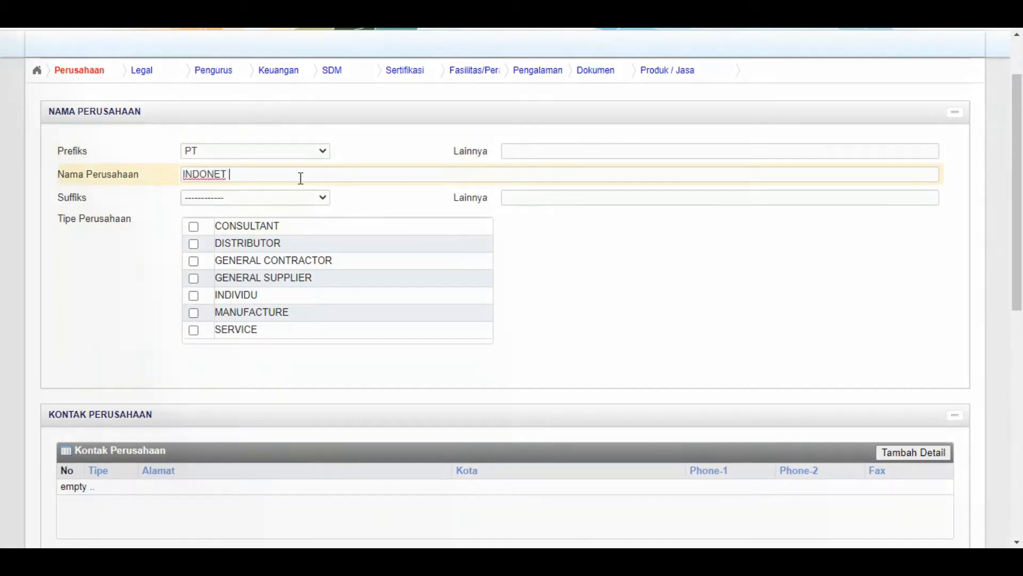
text(CONS)
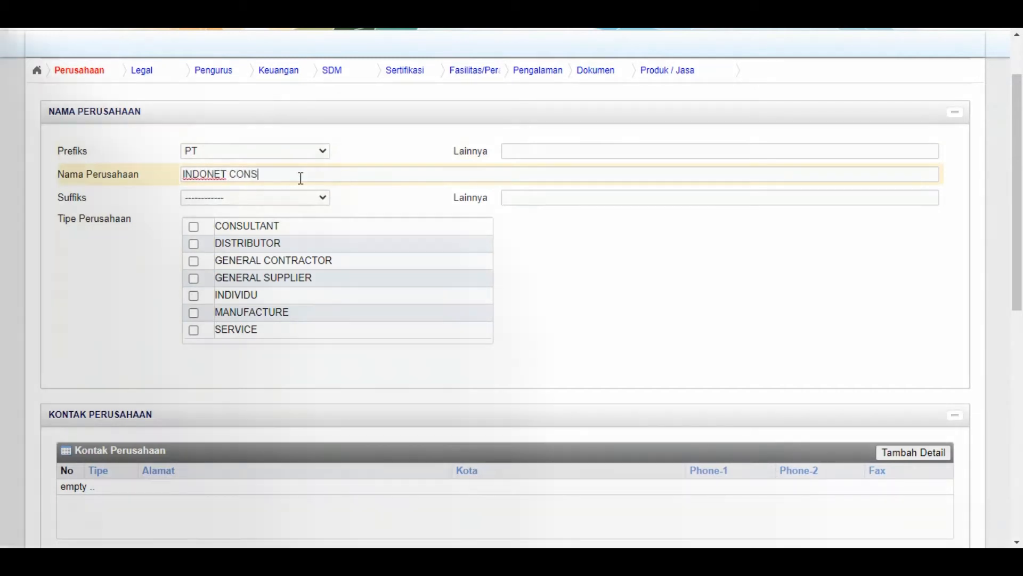
text(ULTING)
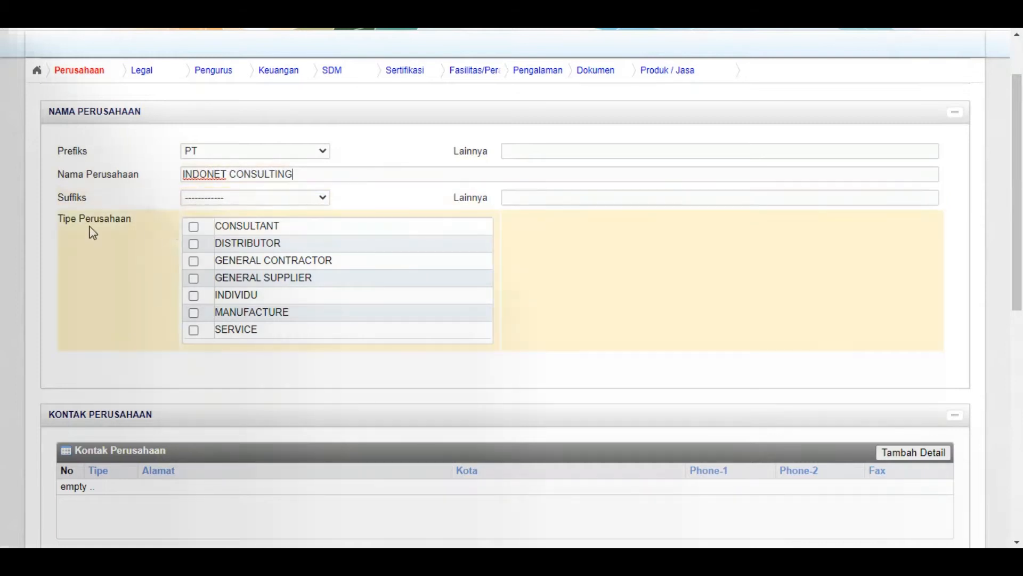
click(195, 228)
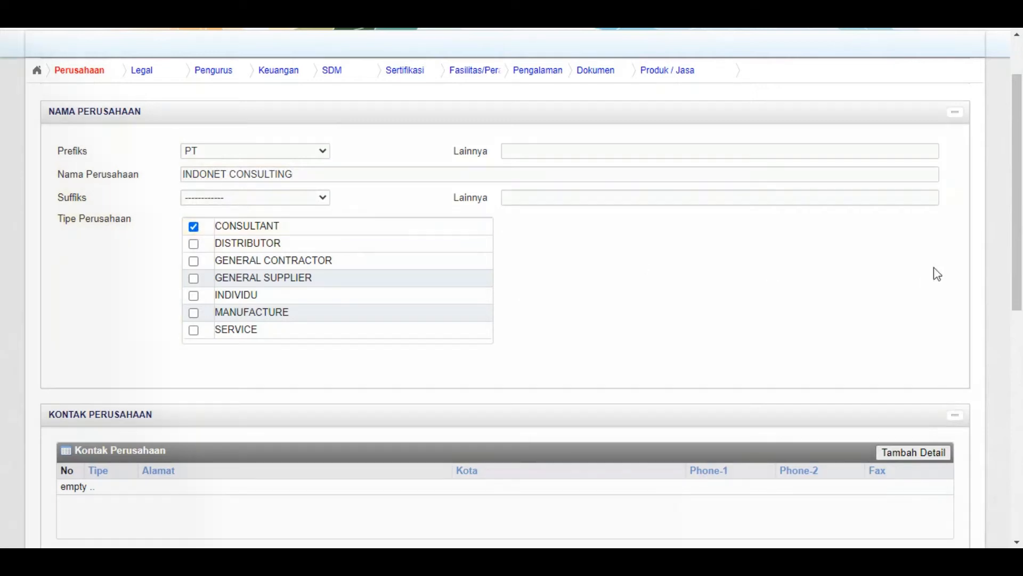
Start a new entry under Kontak Perusahaan
scroll(1020, 208, down, 2)
scroll(1021, 208, down, 3)
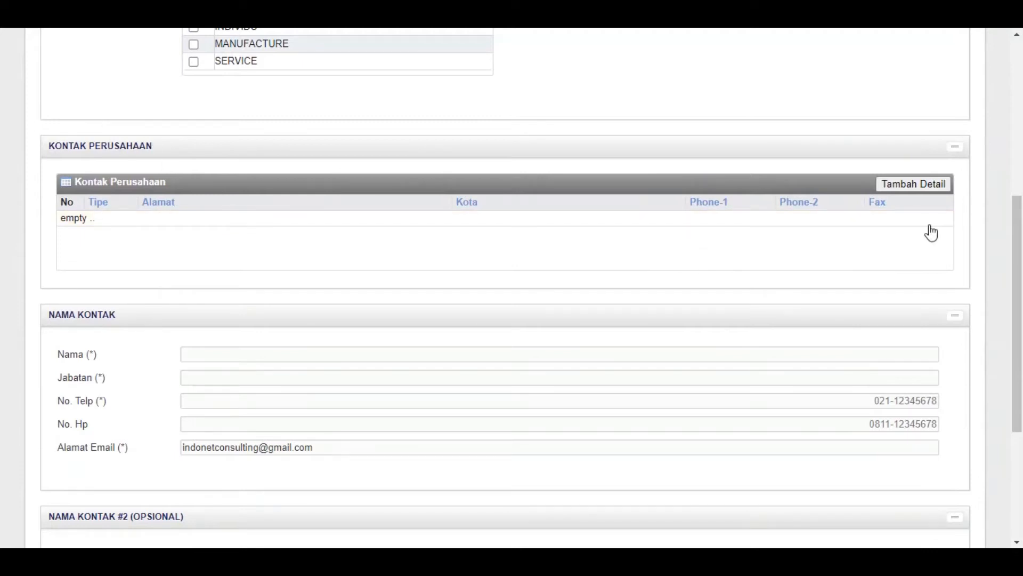
click(934, 187)
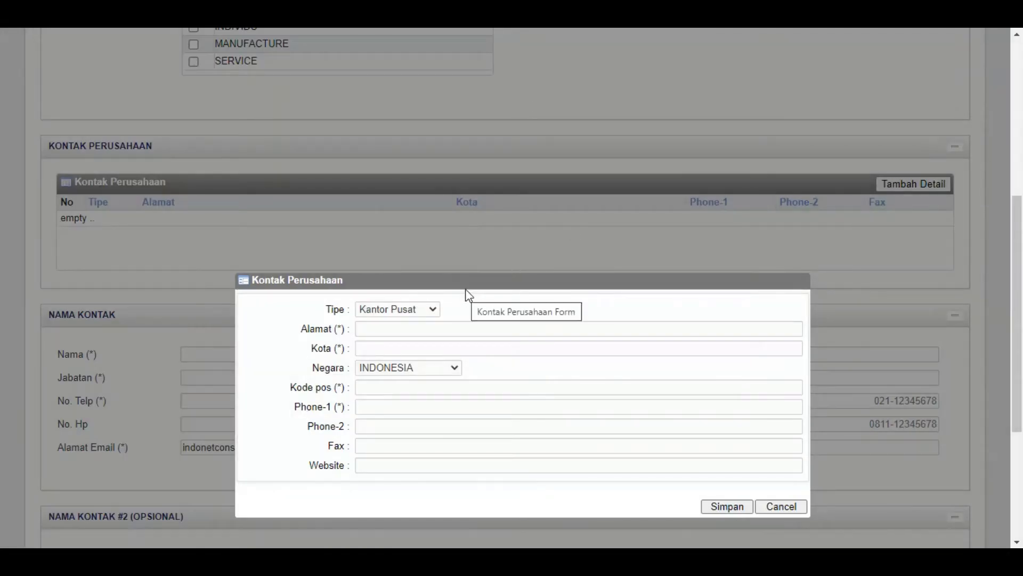
Keep office type Kantor Pusat and enter the street address with city JAKARTA PUSAT
scroll(466, 297, down, 1)
click(419, 236)
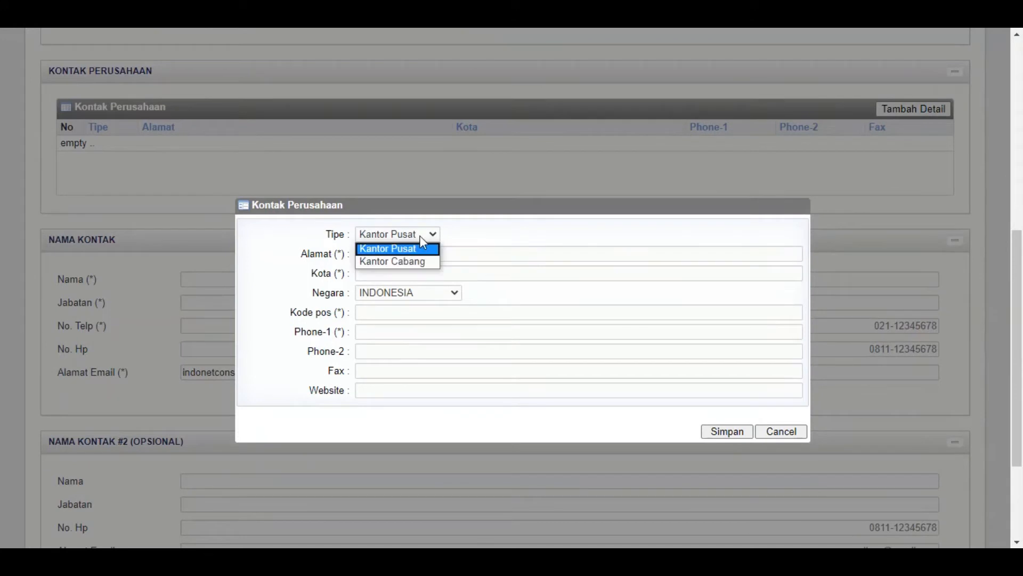
click(422, 236)
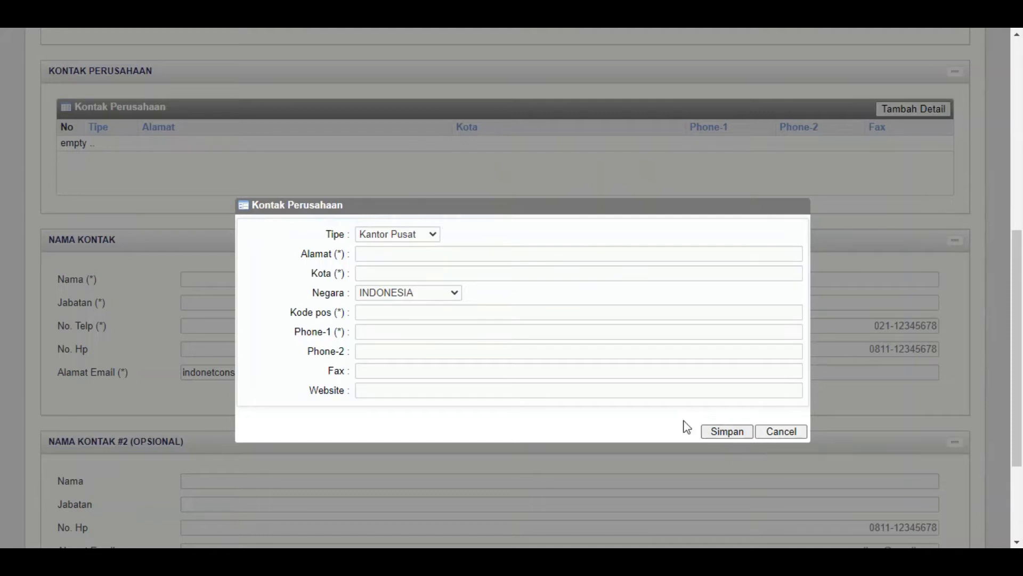
text(ALAN Ba)
key(BackSpace)
text(ANGSA I)
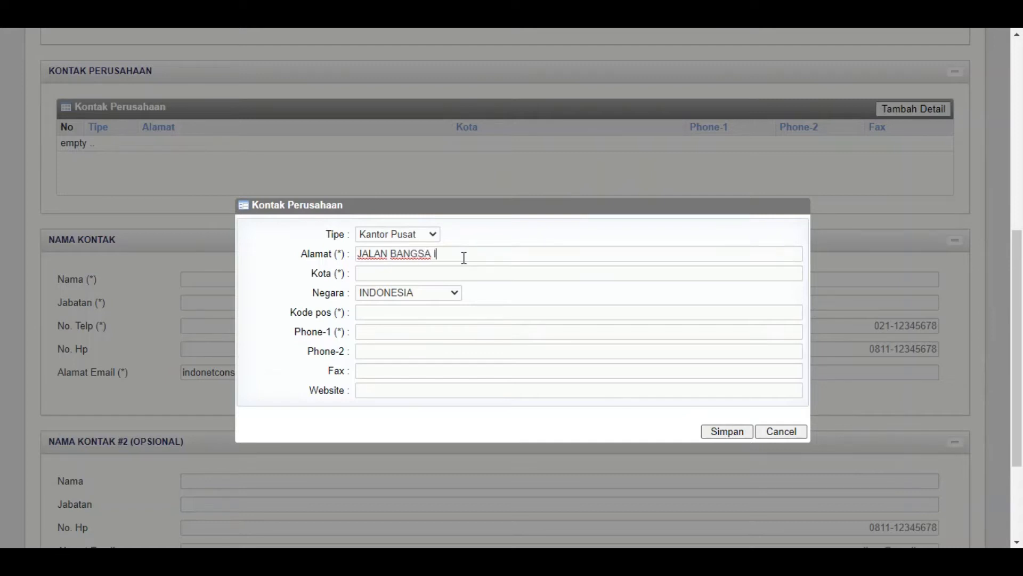
click(455, 273)
text(JAKARTA PUSAT)
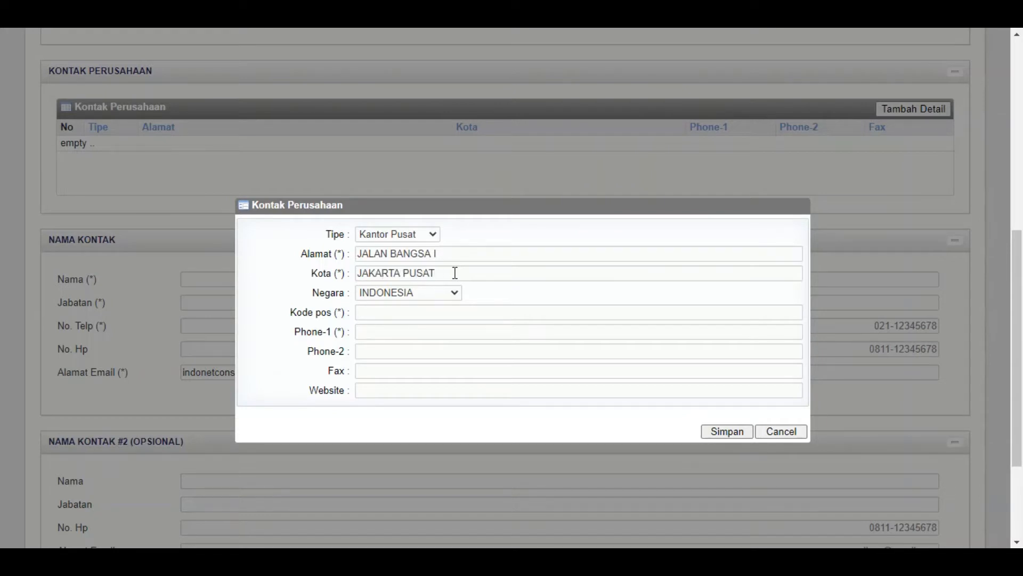
Keep country INDONESIA, add postal code 12520 and the main phone, and save the contact
click(454, 292)
click(454, 297)
click(369, 313)
text(12520)
click(376, 334)
click(728, 436)
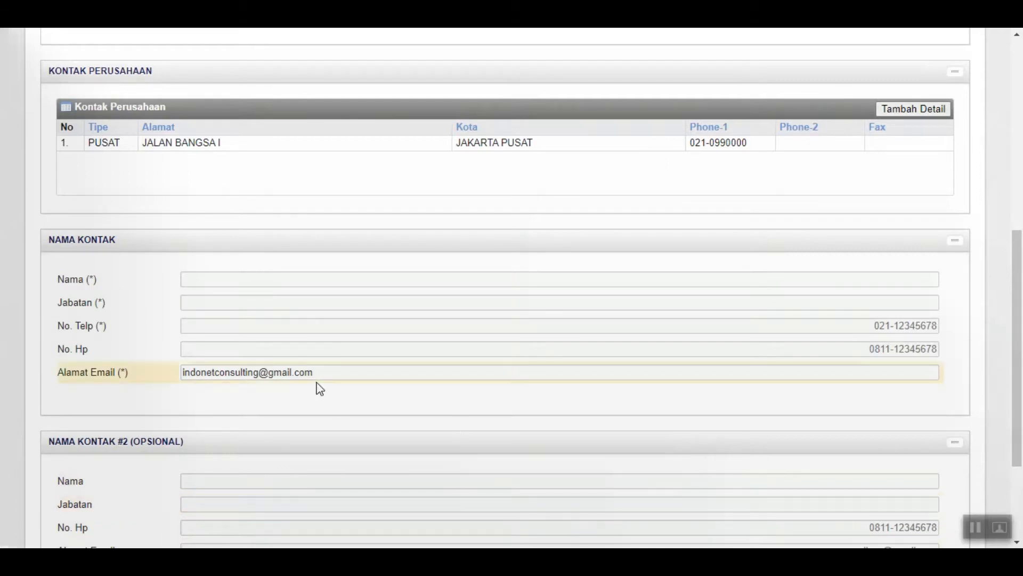
scroll(318, 388, down, 2)
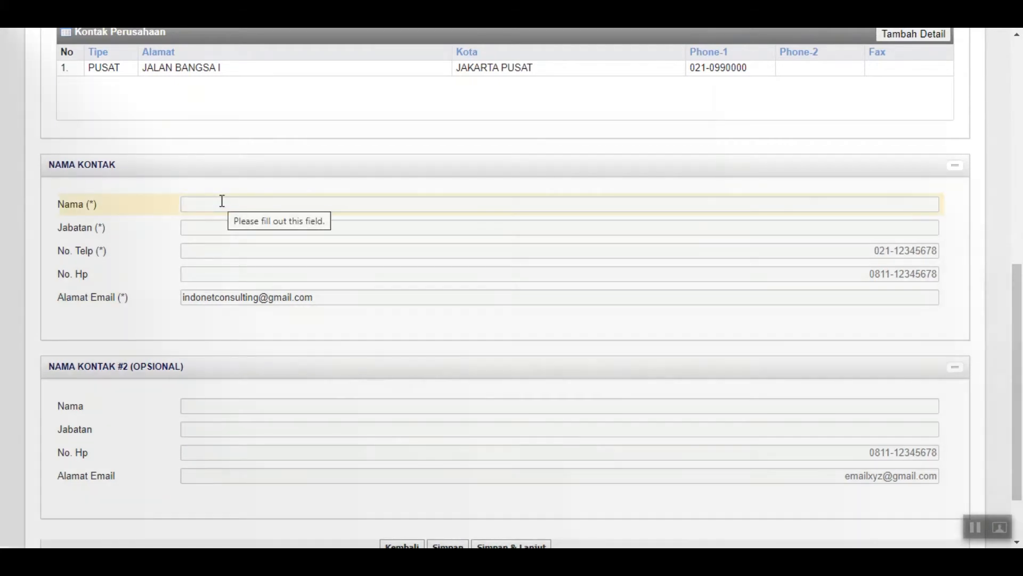
Enter the contact person's name, job title MARKETING, office phone and mobile number
click(222, 201)
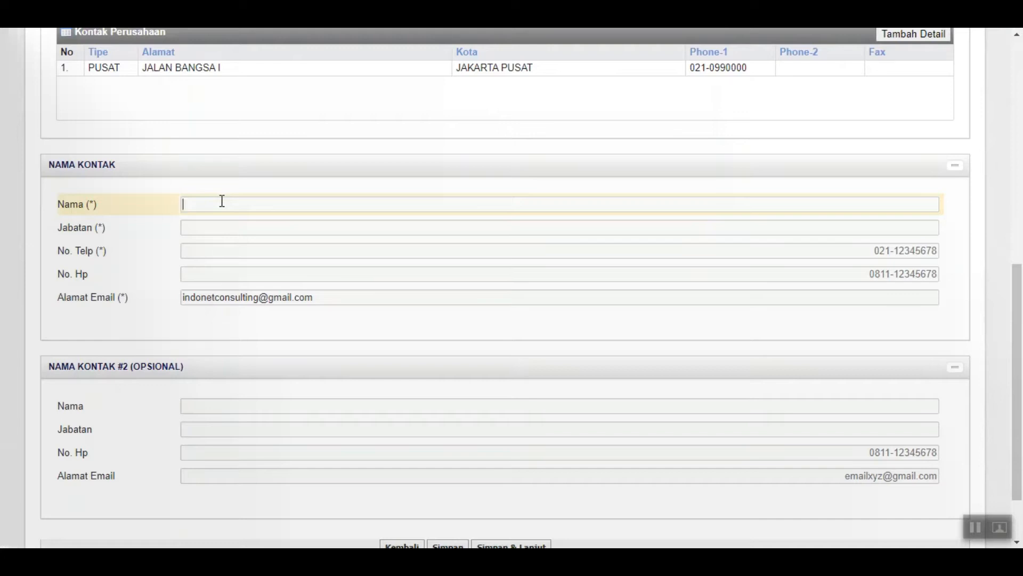
text(HENDY)
click(219, 223)
text(MARKETING)
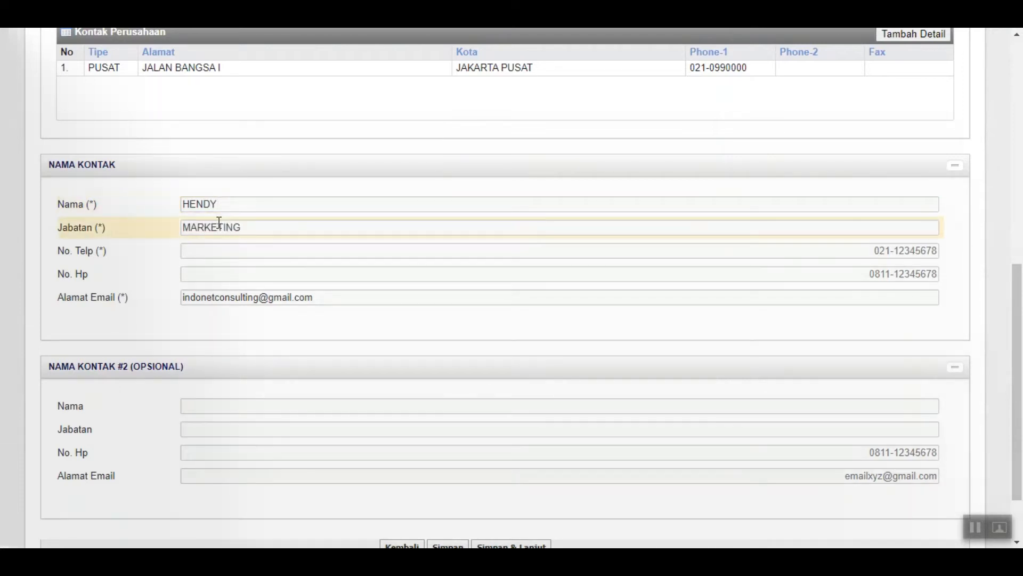
click(219, 253)
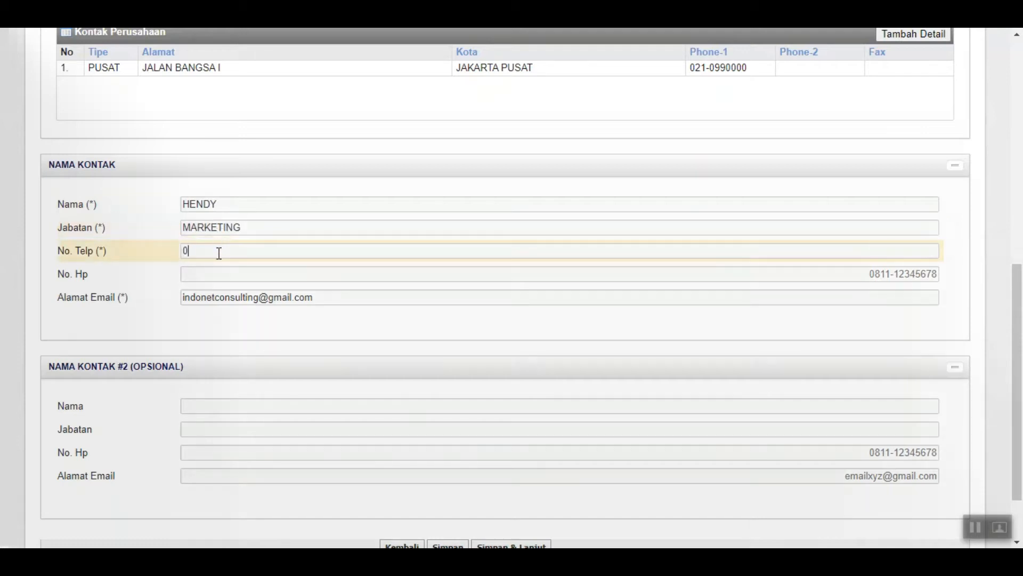
click(351, 271)
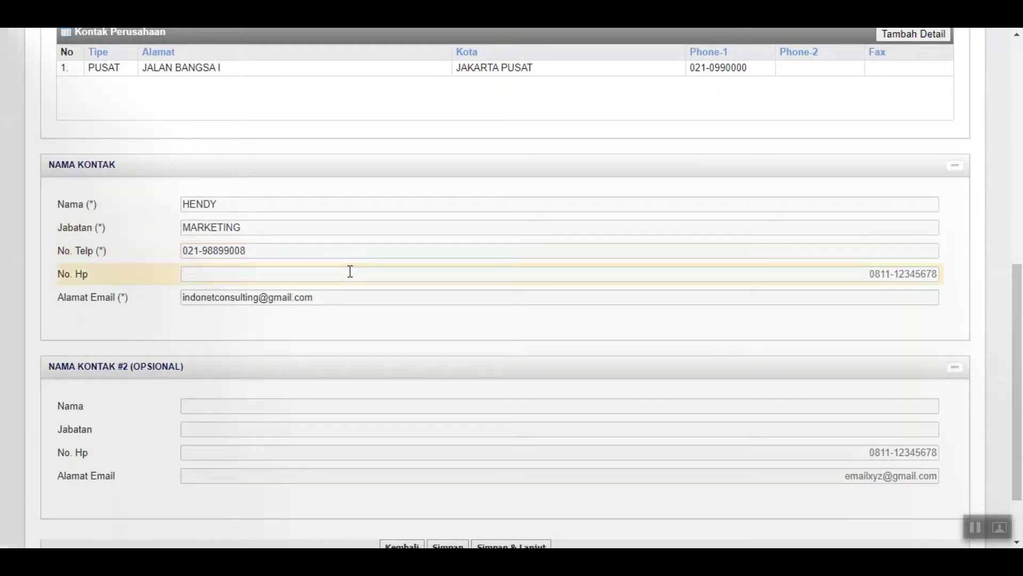
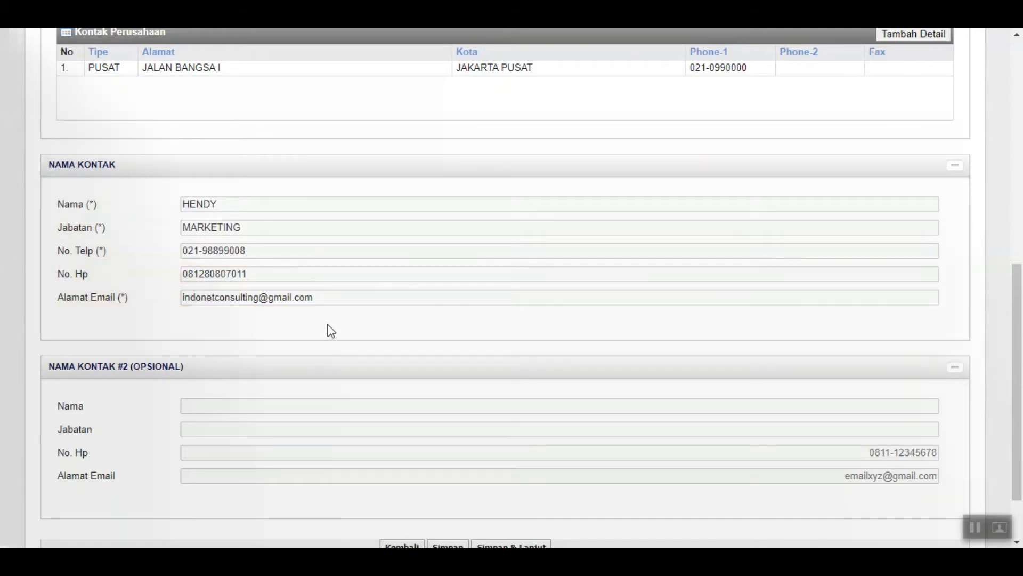
scroll(330, 354, down, 3)
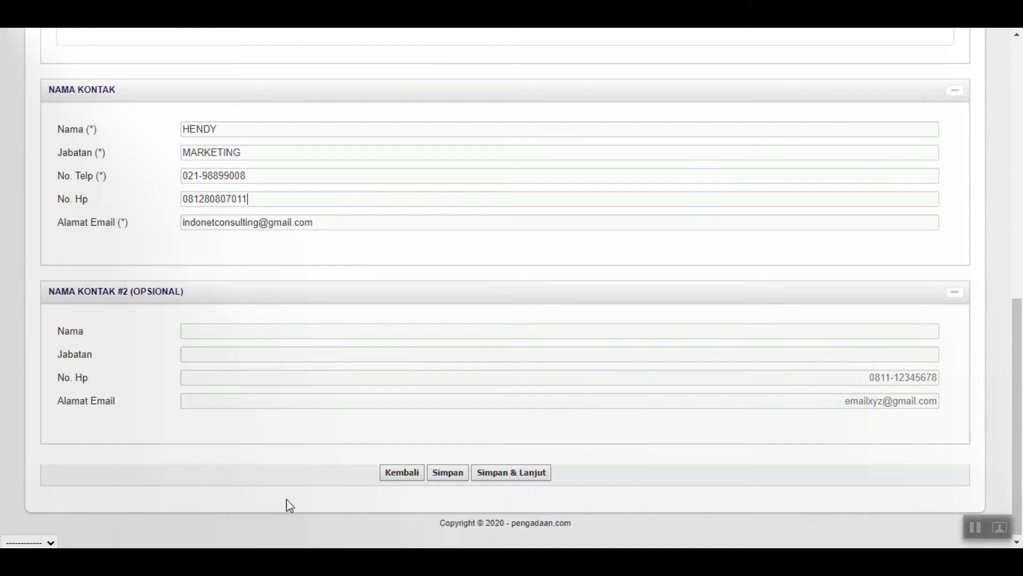
Save the contact details, then enter domicile number 0918-9.099/VII/2020 starting 1/1/2020
click(511, 478)
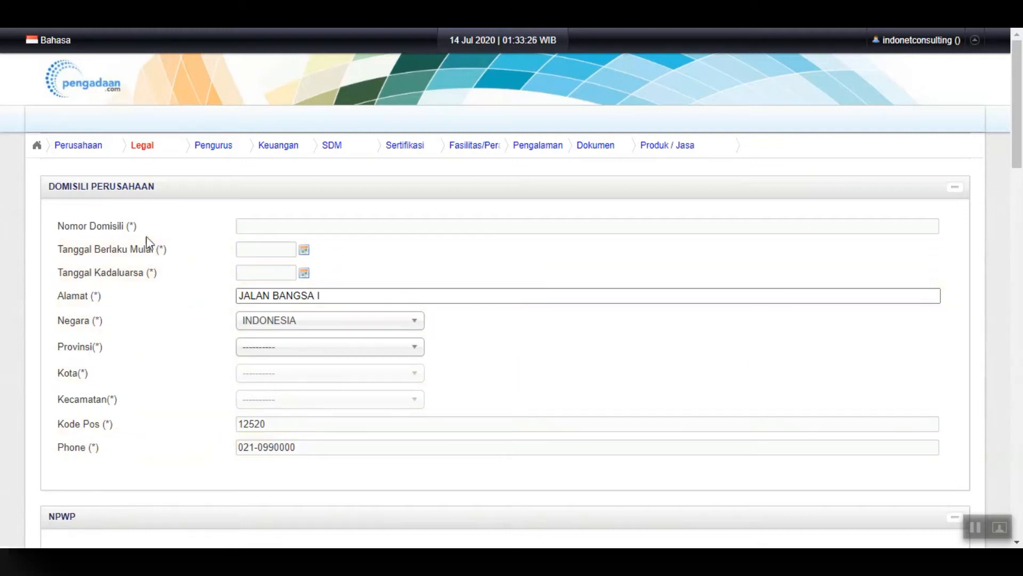
click(261, 232)
text(091)
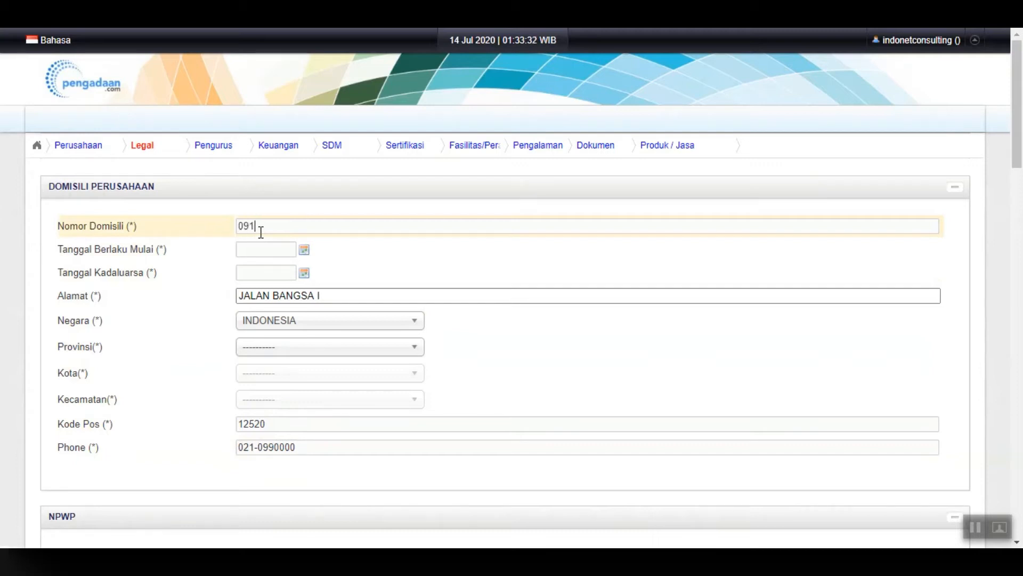
text(8-9.099/VII/2020)
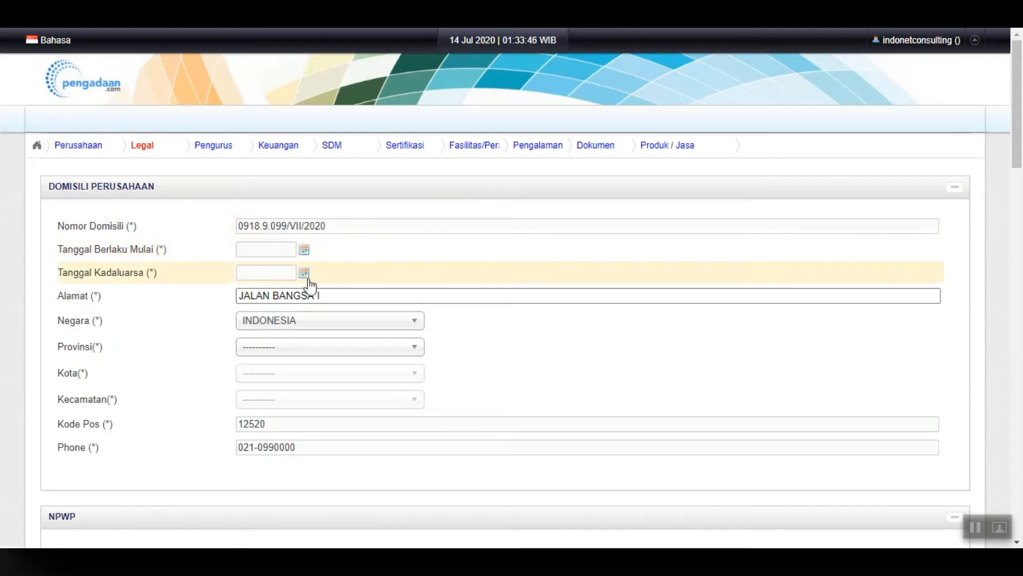
click(304, 251)
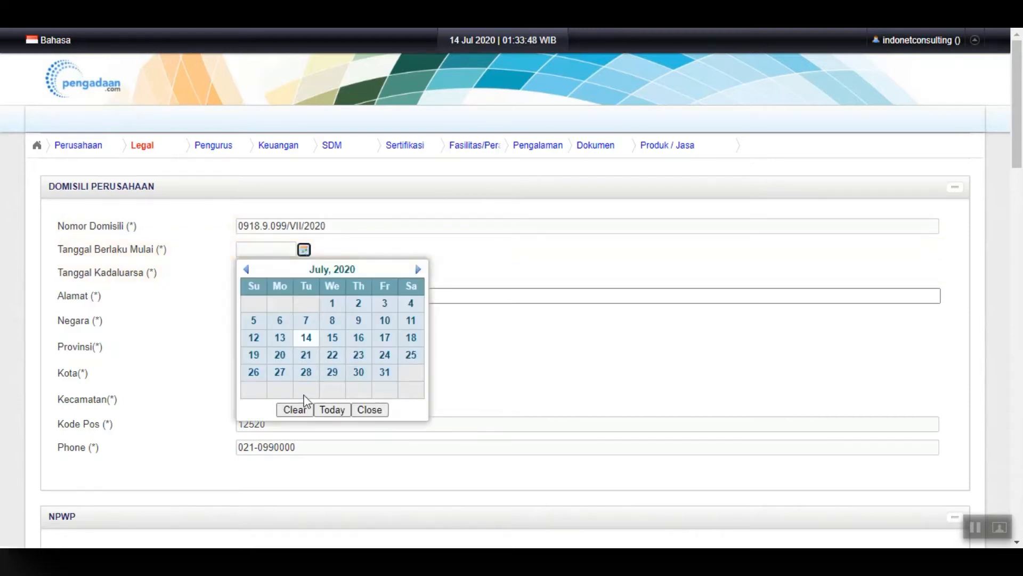
click(332, 271)
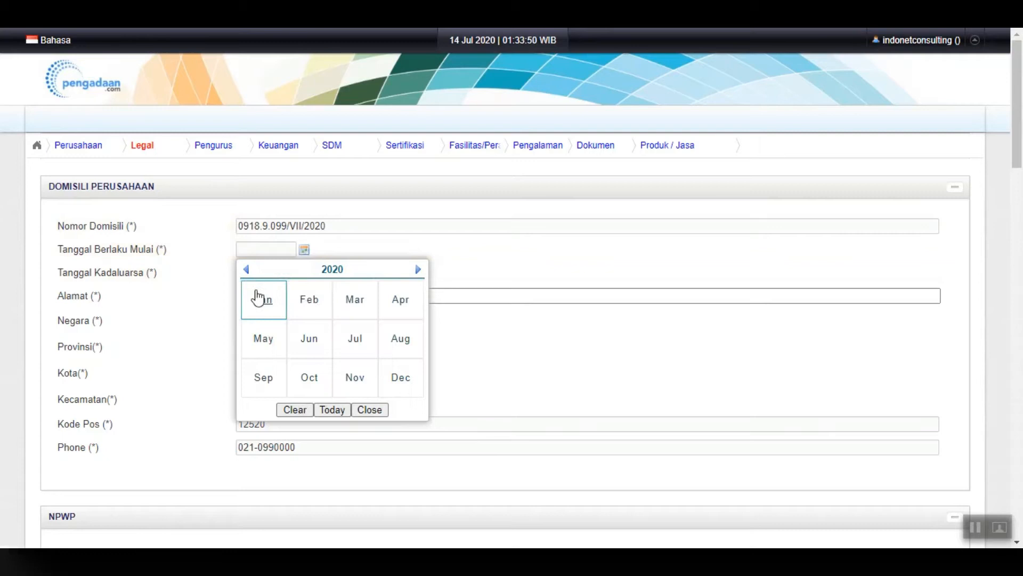
click(258, 297)
click(332, 302)
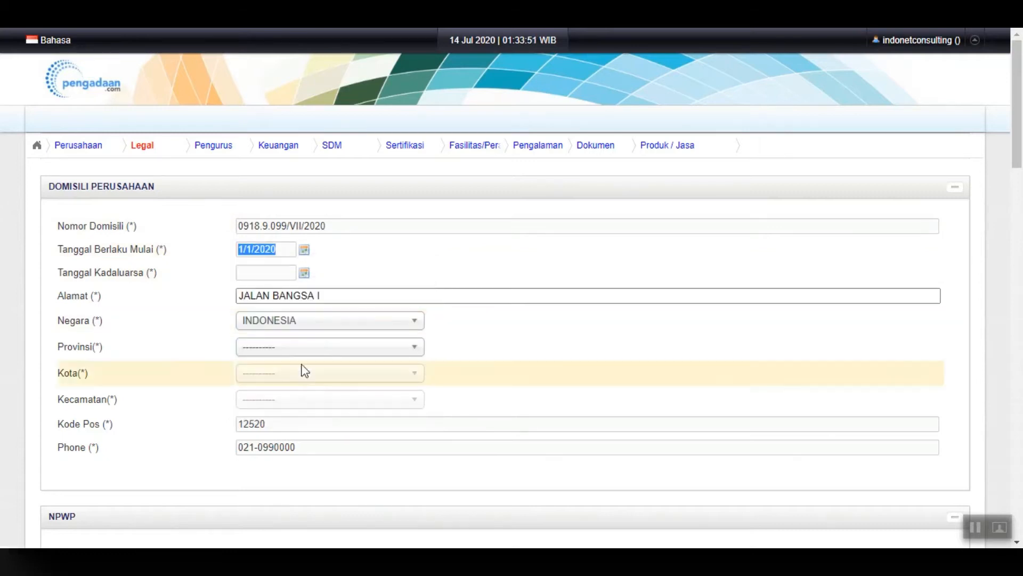
Set the domicile expiry date to 1/1/2030
click(304, 273)
click(344, 293)
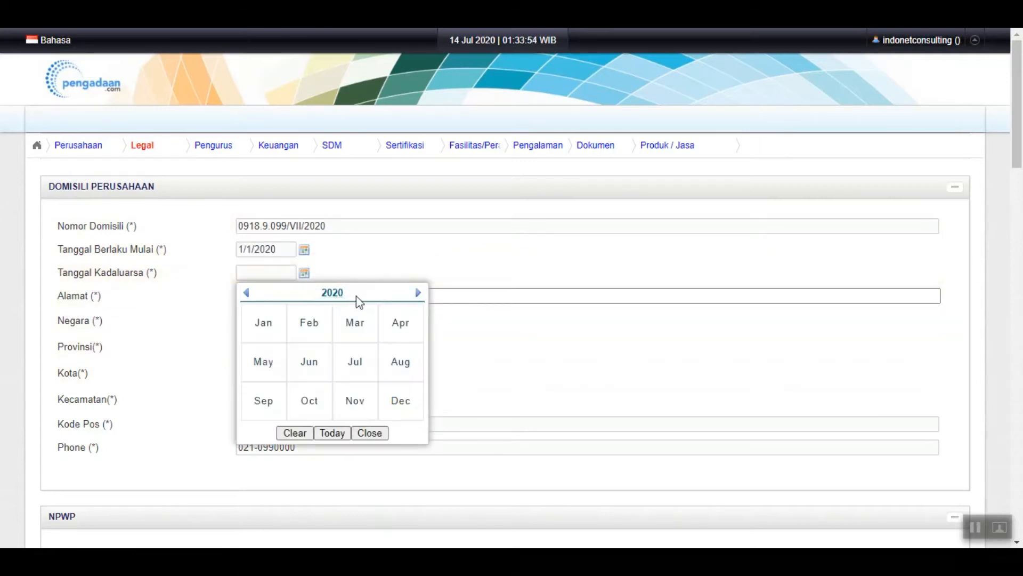
click(350, 296)
click(418, 294)
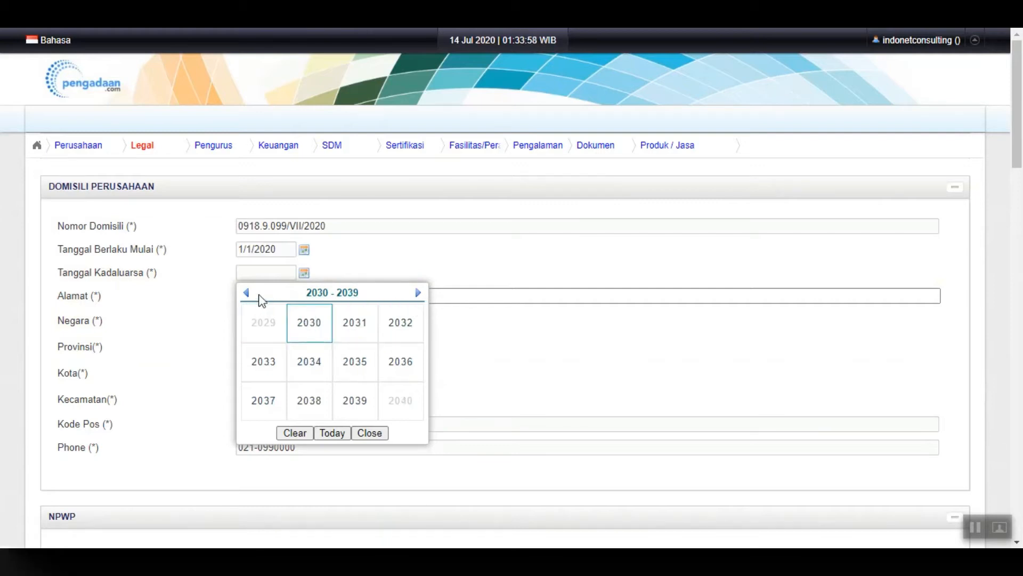
click(309, 322)
click(272, 326)
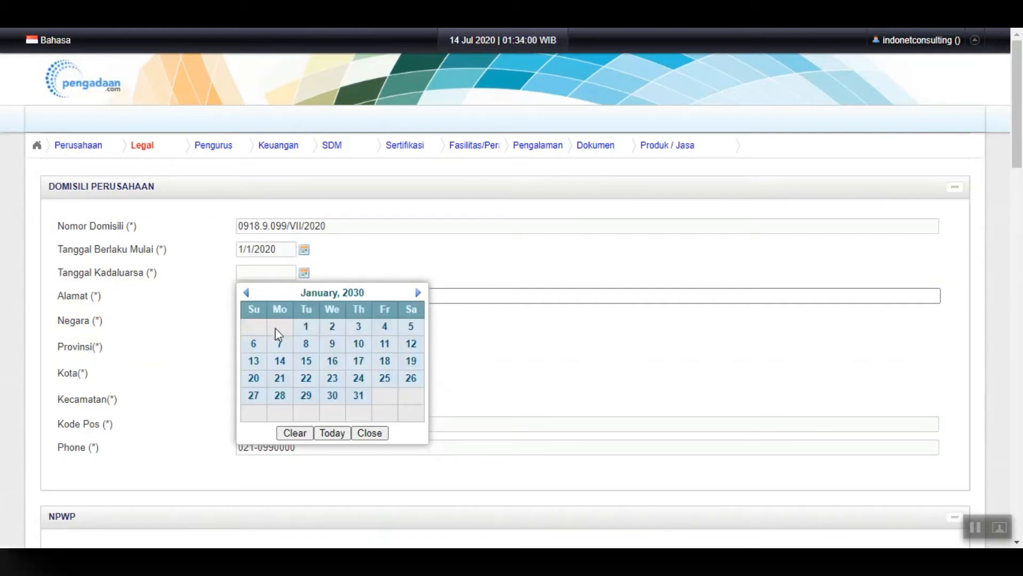
click(305, 331)
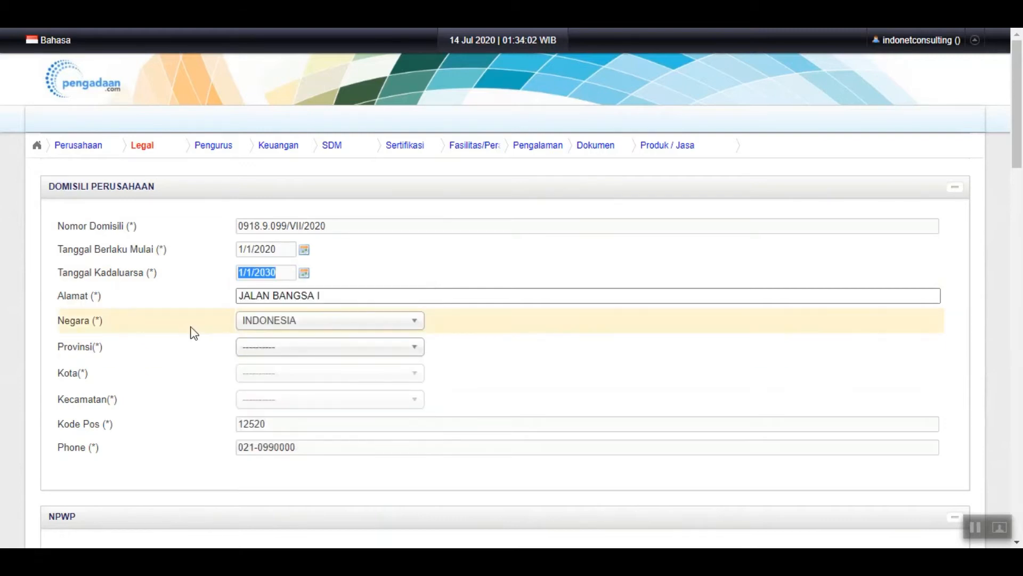
Set the domicile location to Indonesia, DKI Jakarta, Jakarta Pusat, district Johar Baru
click(341, 297)
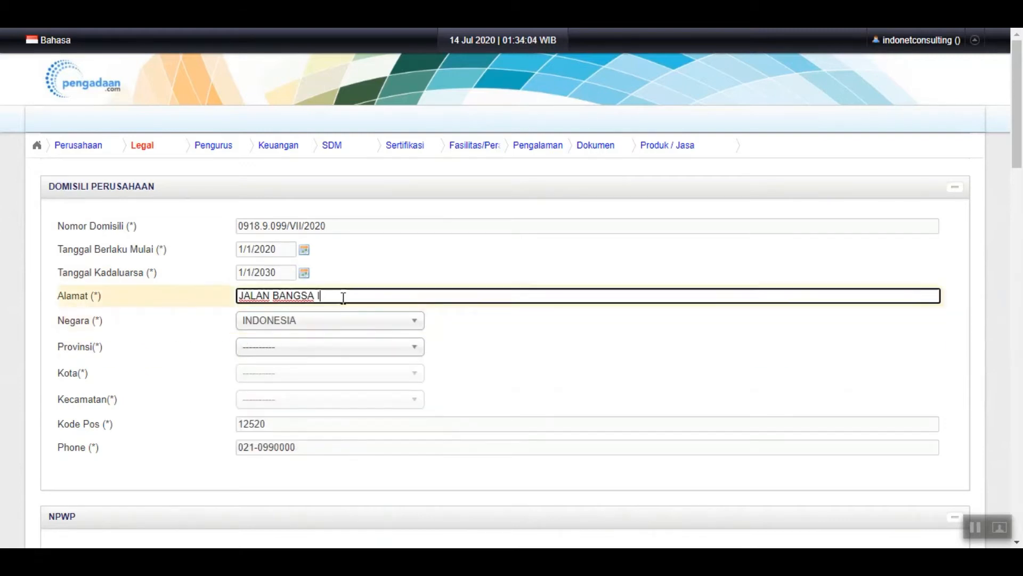
click(270, 323)
click(228, 339)
click(271, 351)
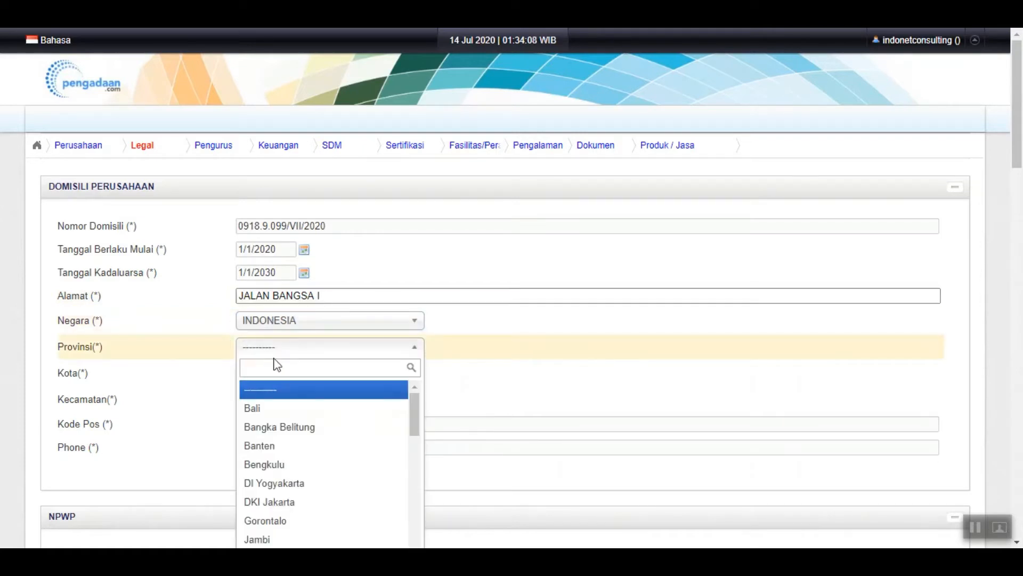
click(324, 502)
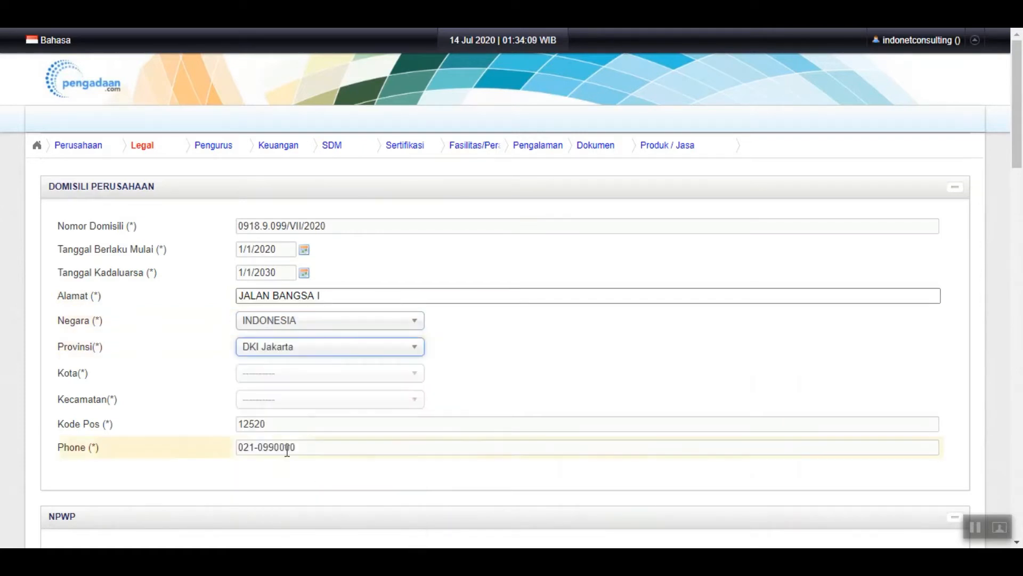
click(270, 380)
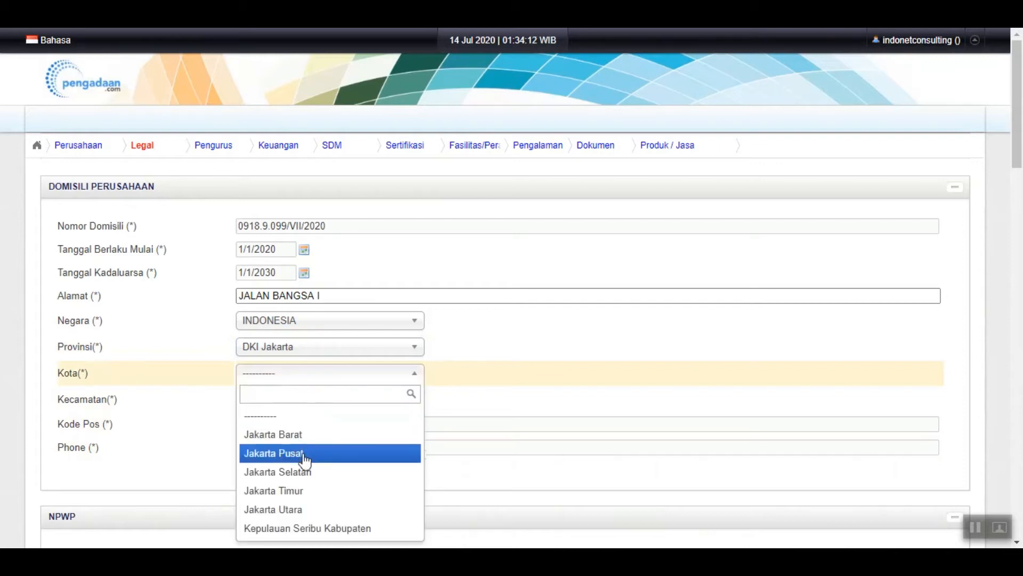
click(297, 453)
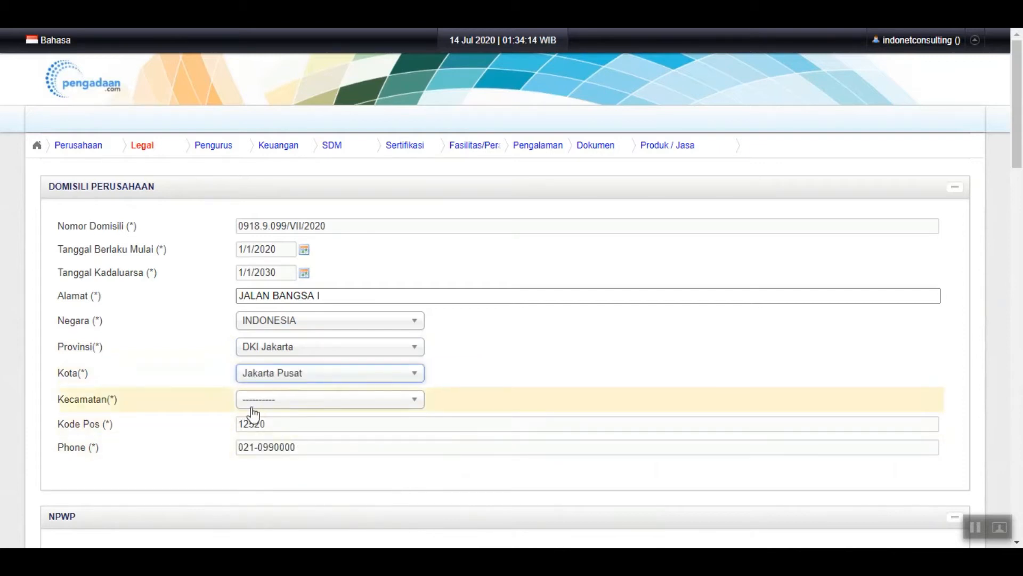
scroll(258, 385, down, 1)
click(279, 328)
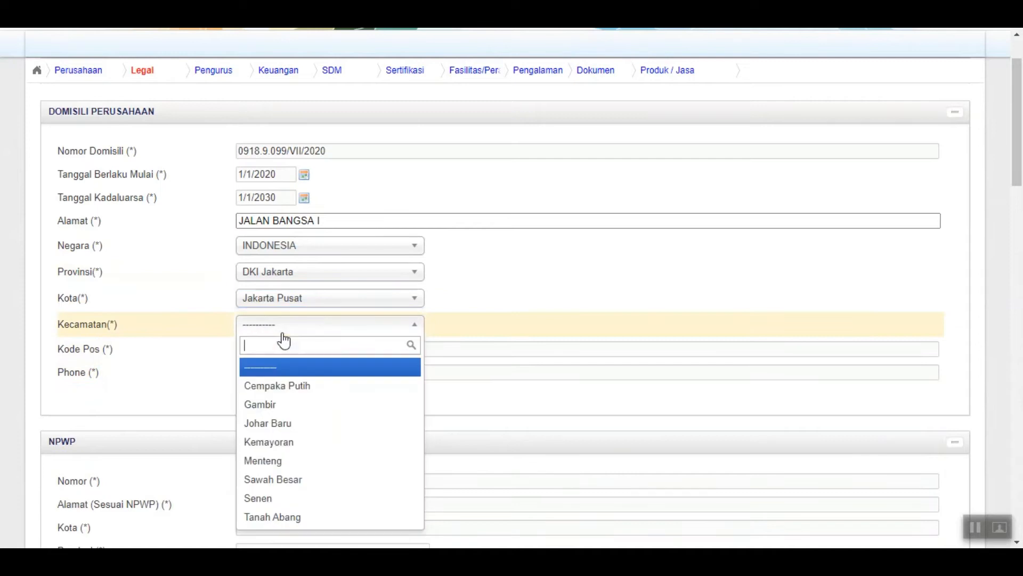
click(291, 422)
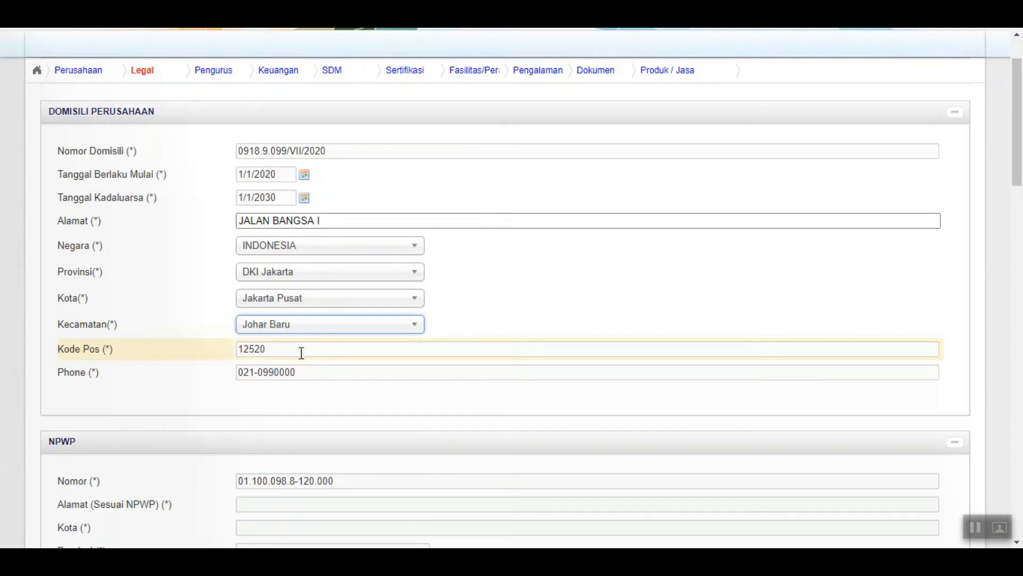
Fill the NPWP address, city JAKARTA PUSAT, province DKI Jakarta and postal code 12520
scroll(301, 354, down, 3)
scroll(298, 356, down, 3)
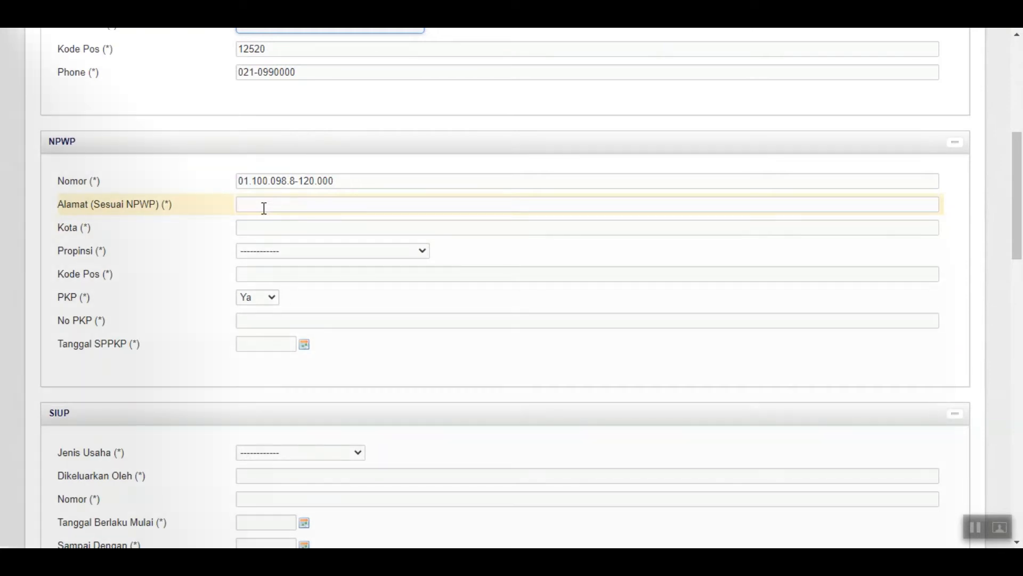
click(264, 208)
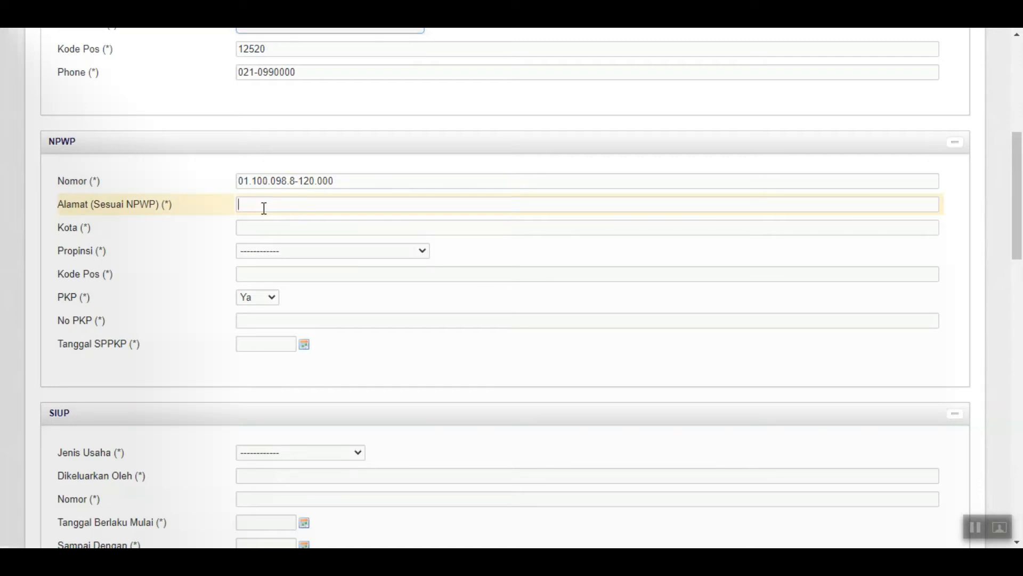
text(JALAN BANGSA I)
click(254, 226)
text(JAK)
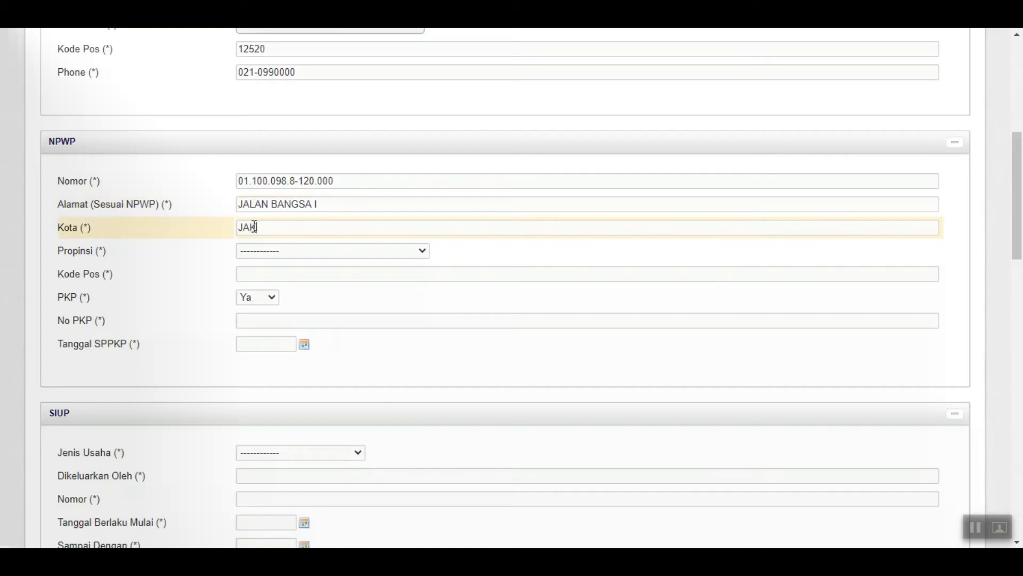
text(ARTA PUSATT)
key(BackSpace)
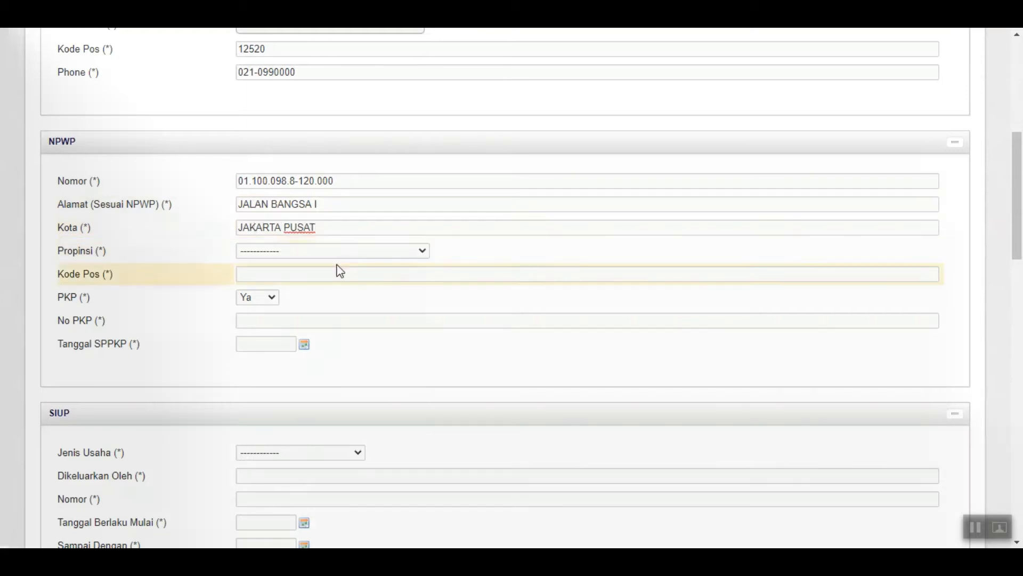
click(366, 254)
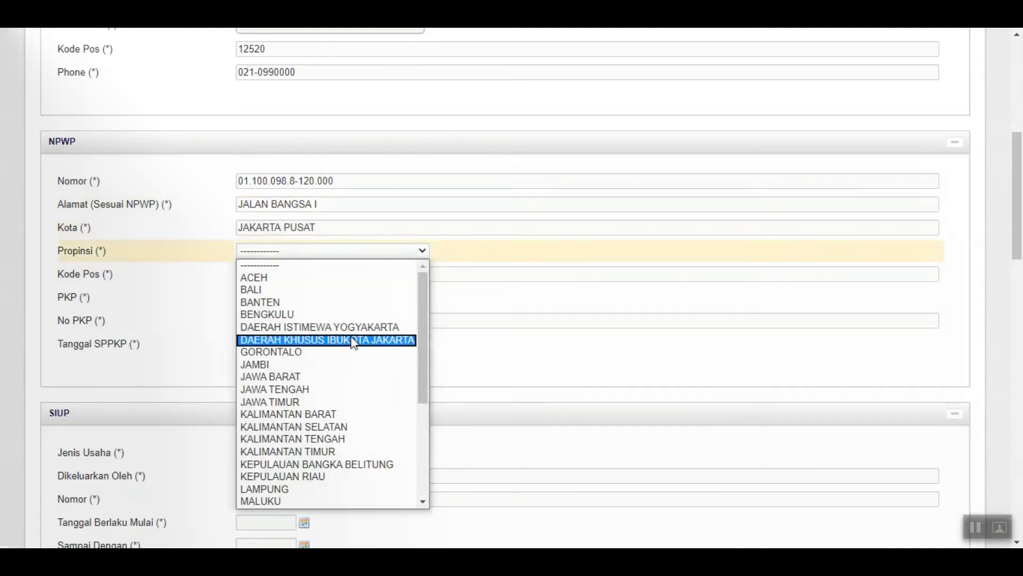
click(352, 340)
click(251, 275)
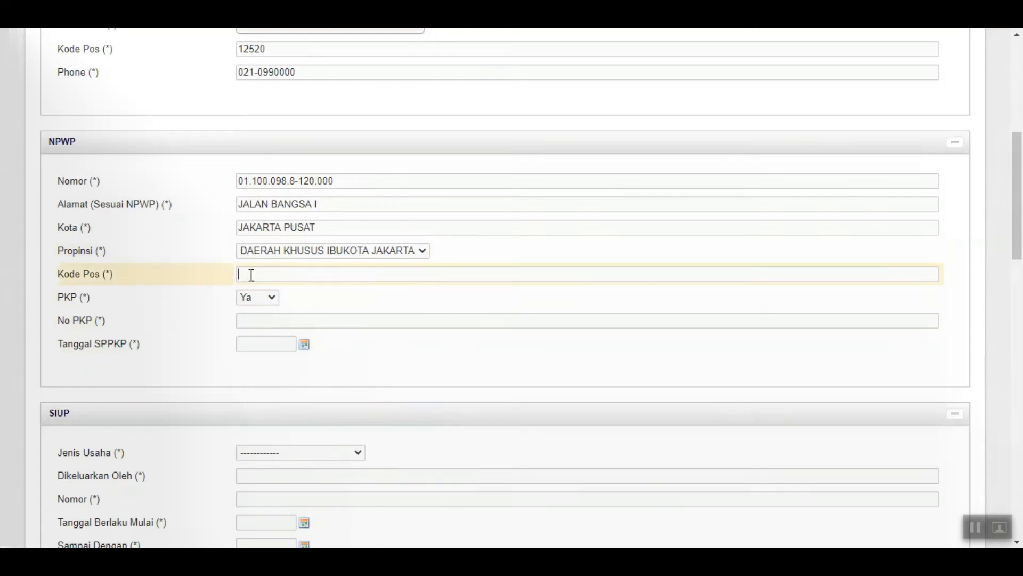
text(13)
text(2520)
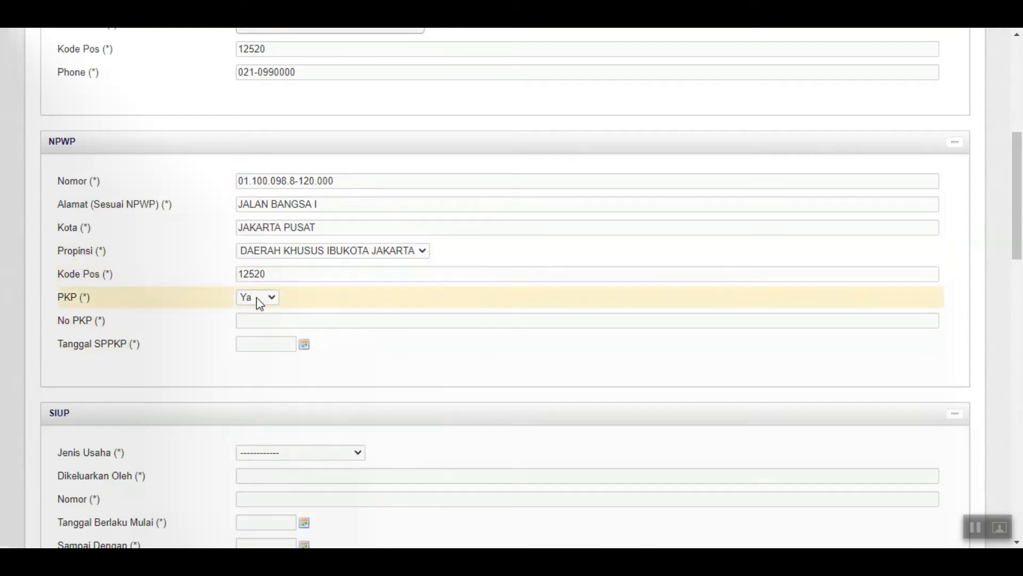
Keep PKP set to Ya, with No PKP 09.100/VII/2020 and Tanggal SPPKP 1/1/2020
click(258, 296)
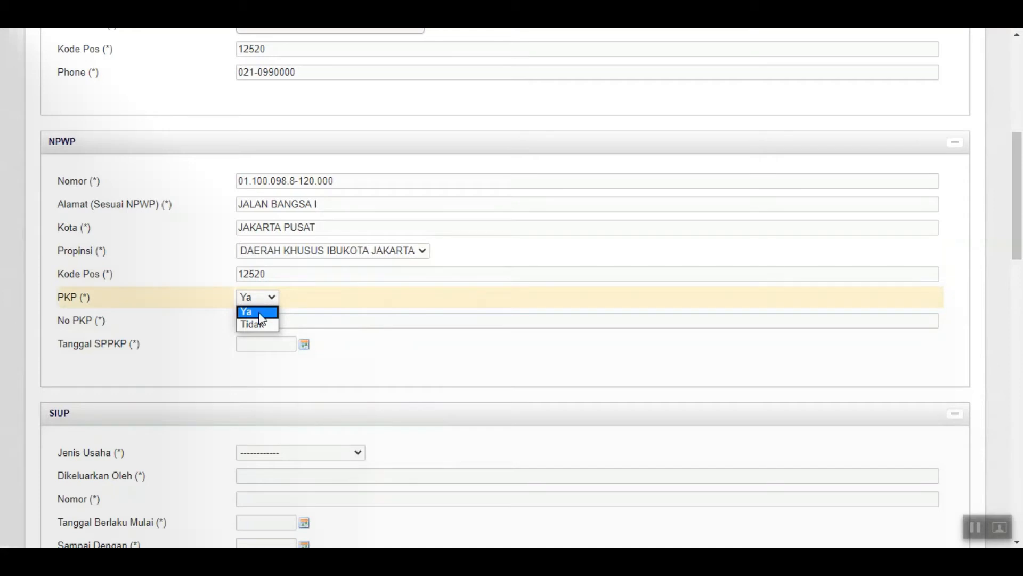
click(260, 313)
click(248, 318)
text(09.100/)
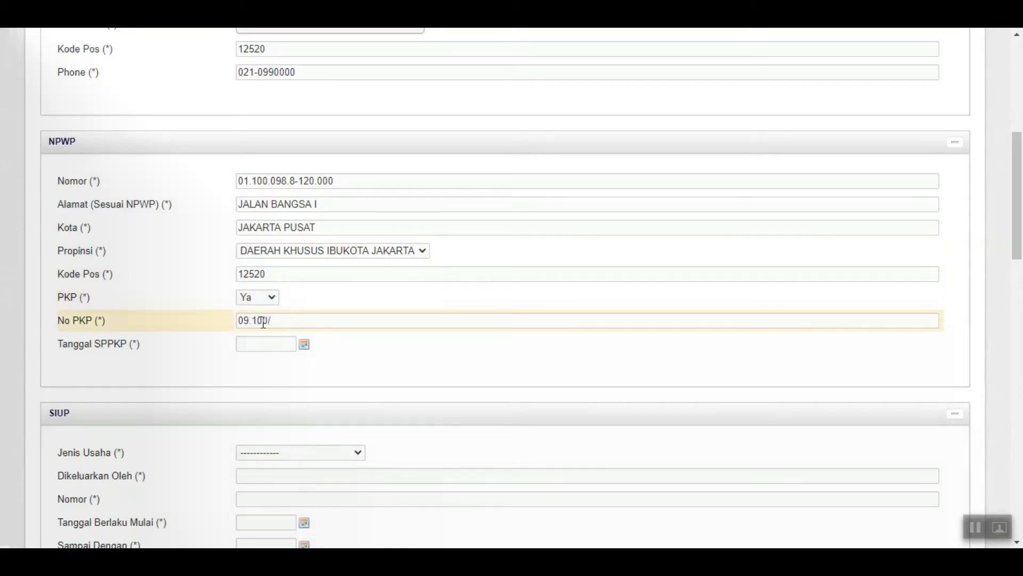
text(vII/220)
key(BackSpace)
key(BackSpace)
key(BackSpace)
text(2020)
click(304, 345)
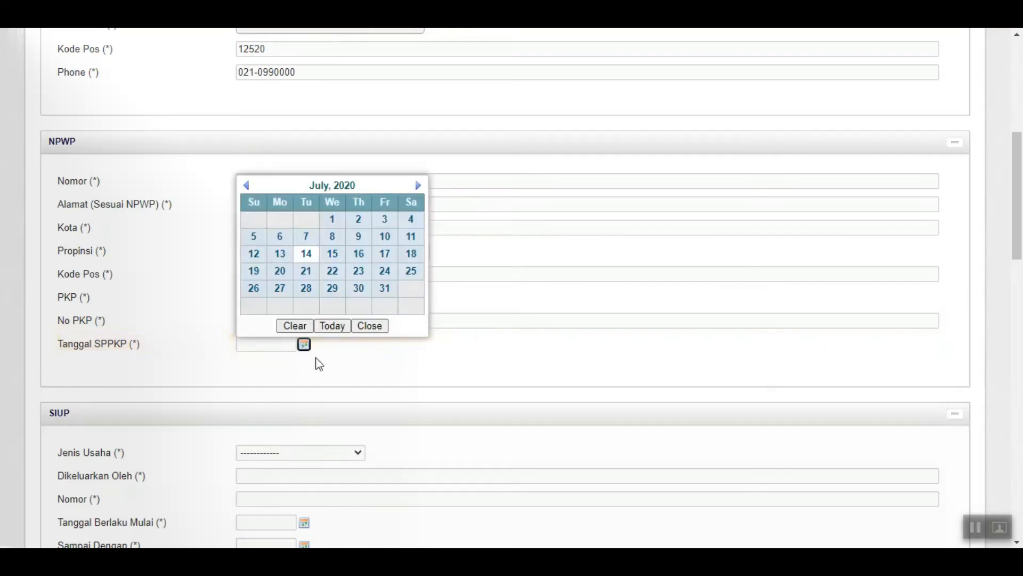
click(333, 186)
click(265, 229)
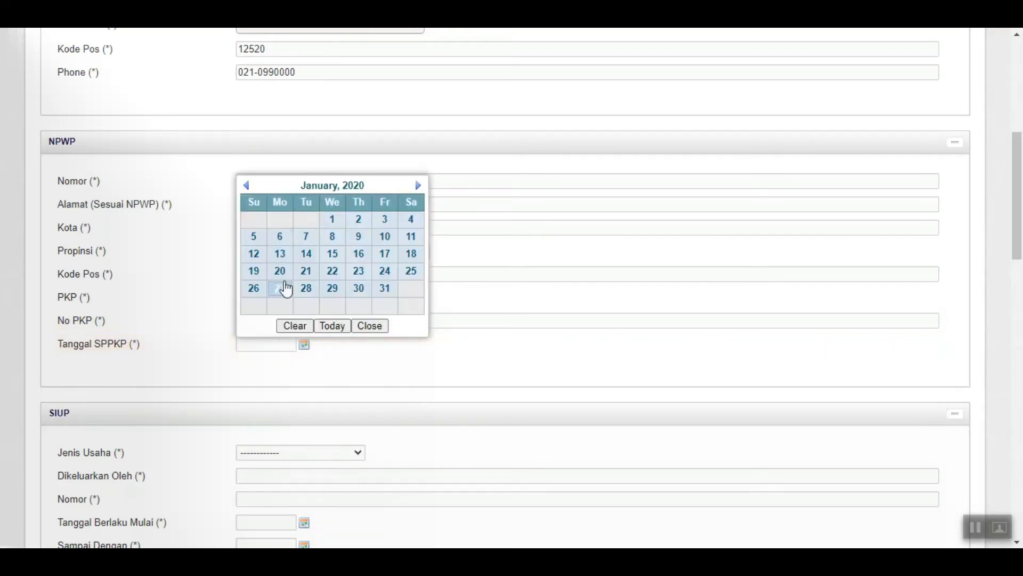
click(333, 220)
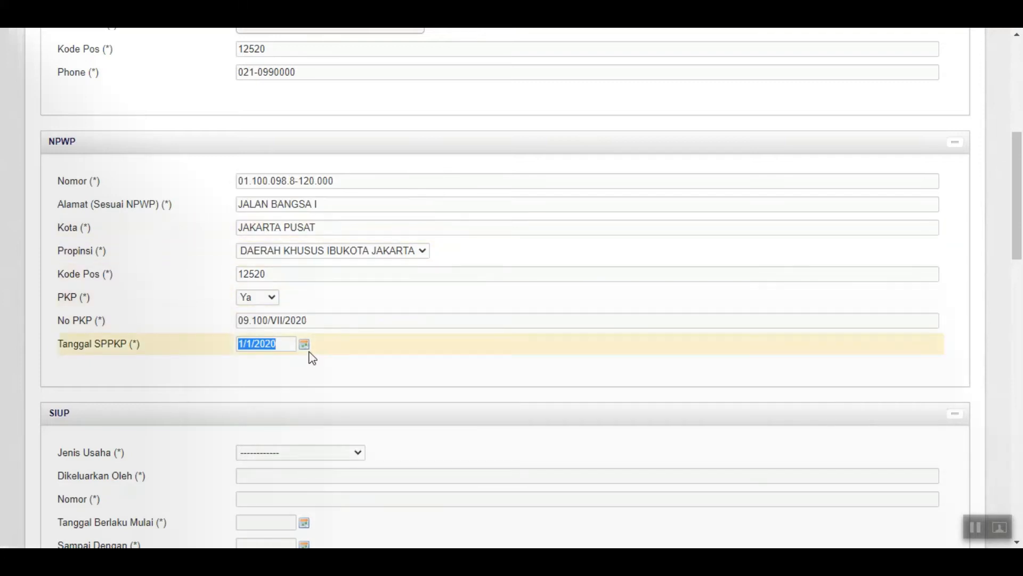
scroll(311, 357, down, 5)
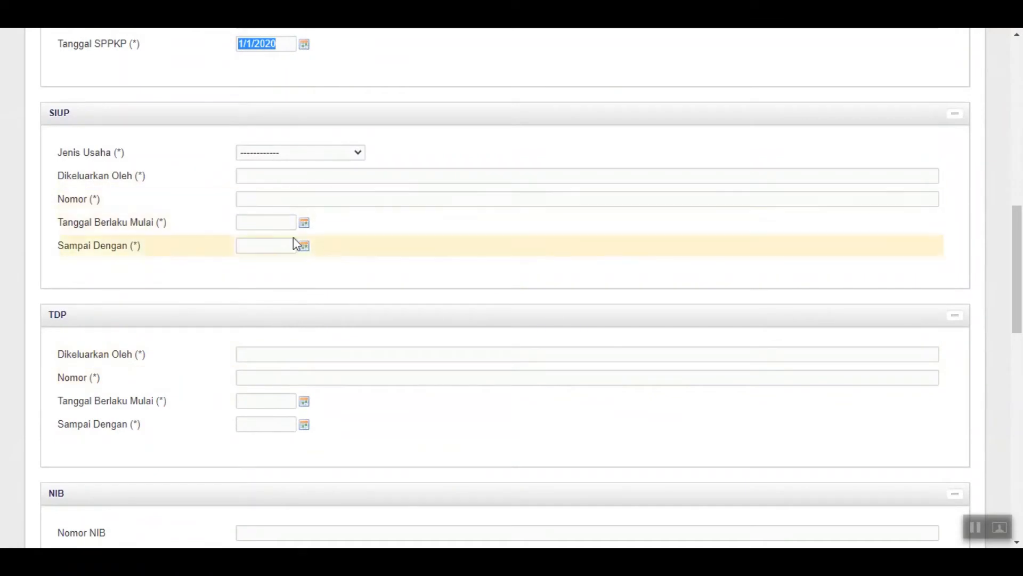
Set SIUP Jenis Usaha BESAR, issuer DINAS PERINDUSTRIAN, number 01.9.000-1/VII/2020
click(358, 154)
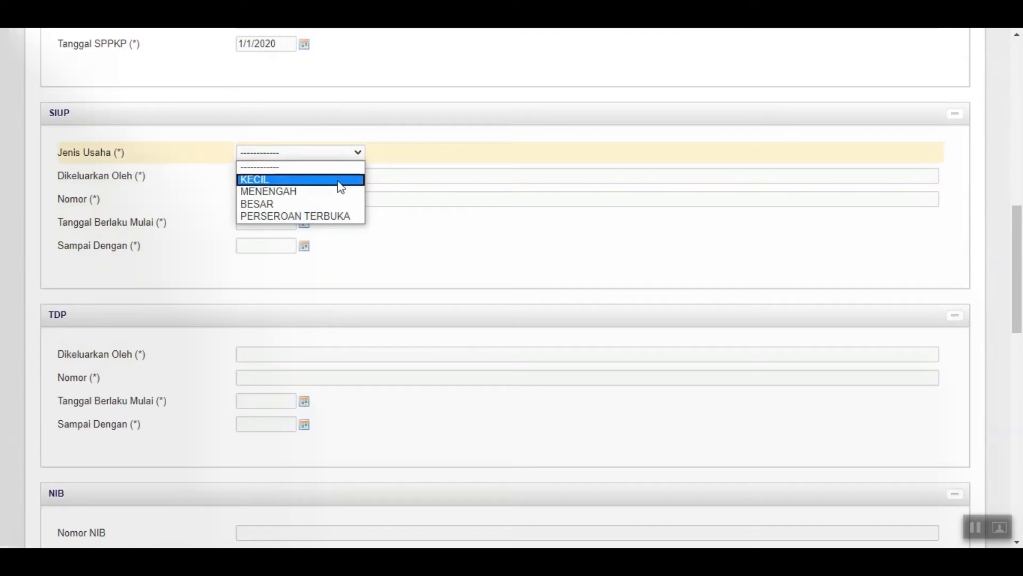
click(330, 203)
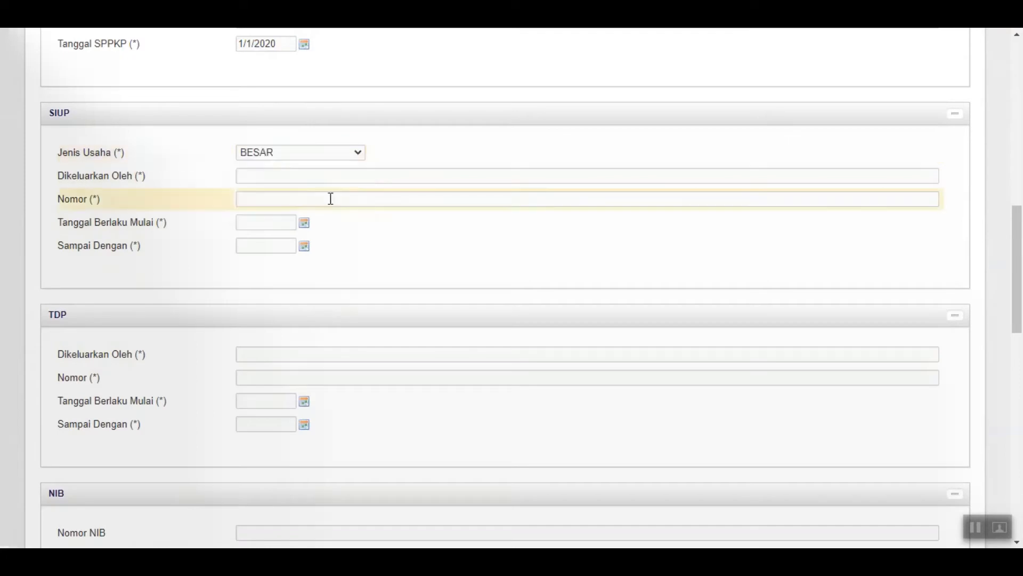
click(290, 176)
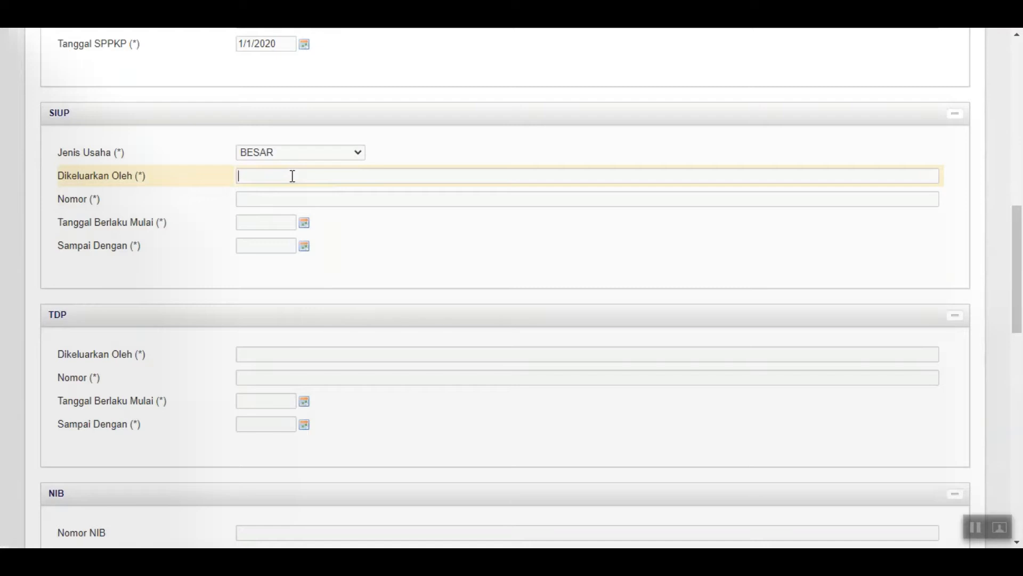
text(DINAS PERINDUSTRIAN)
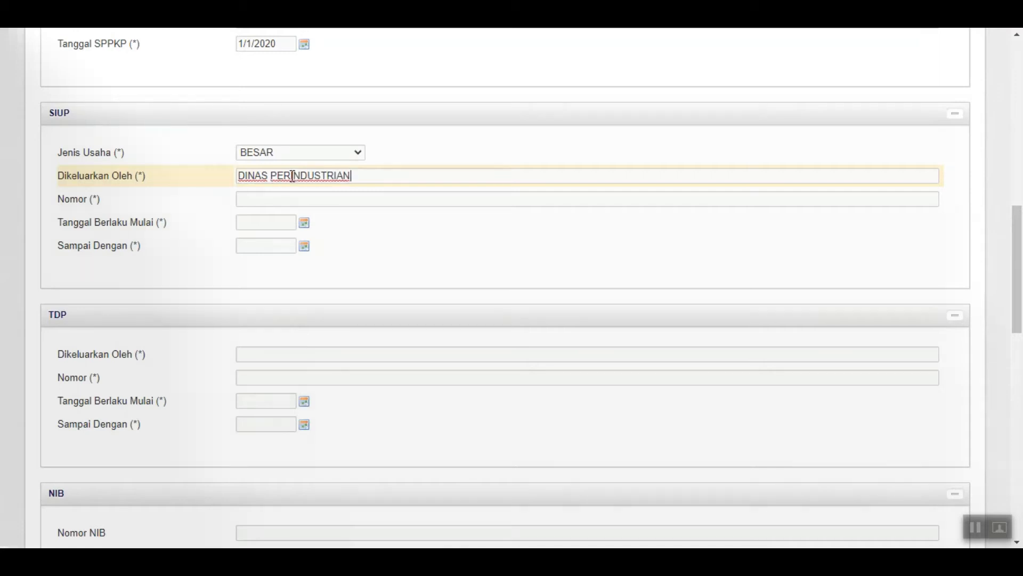
click(285, 200)
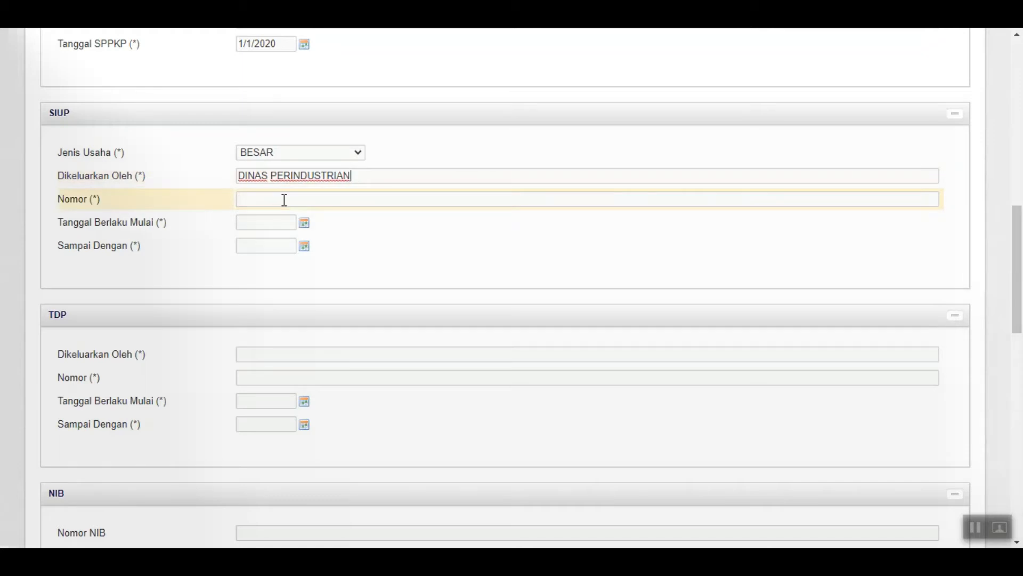
click(285, 200)
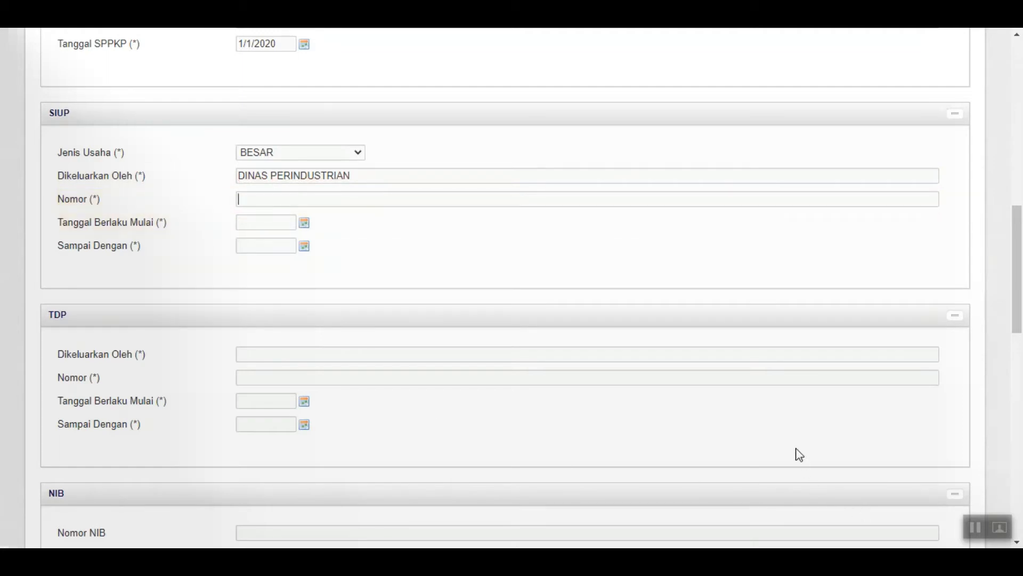
text(01.9.000-1/VII/2020)
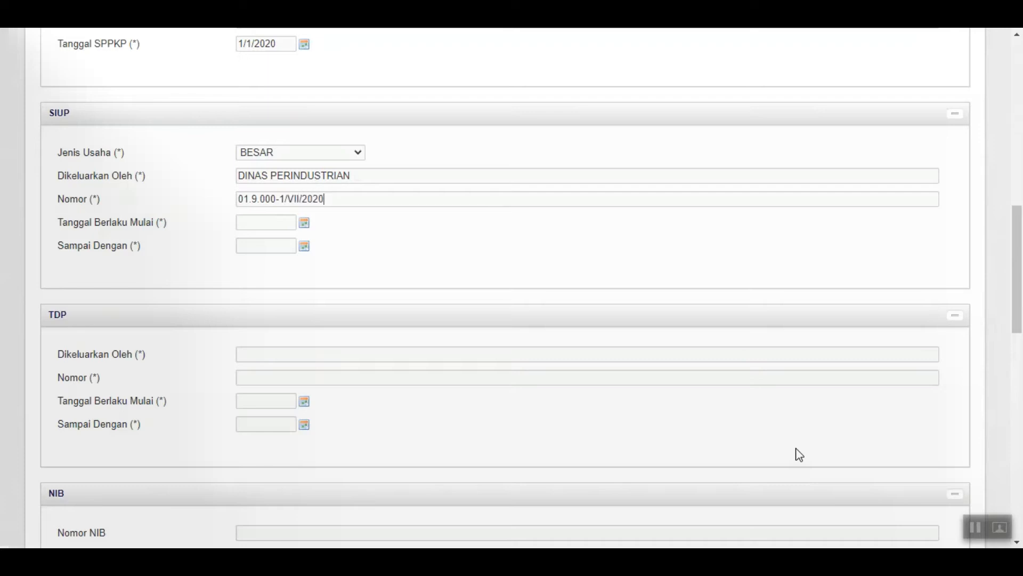
Set the SIUP validity period from 2/25/2020 to 5/31/2025
click(304, 223)
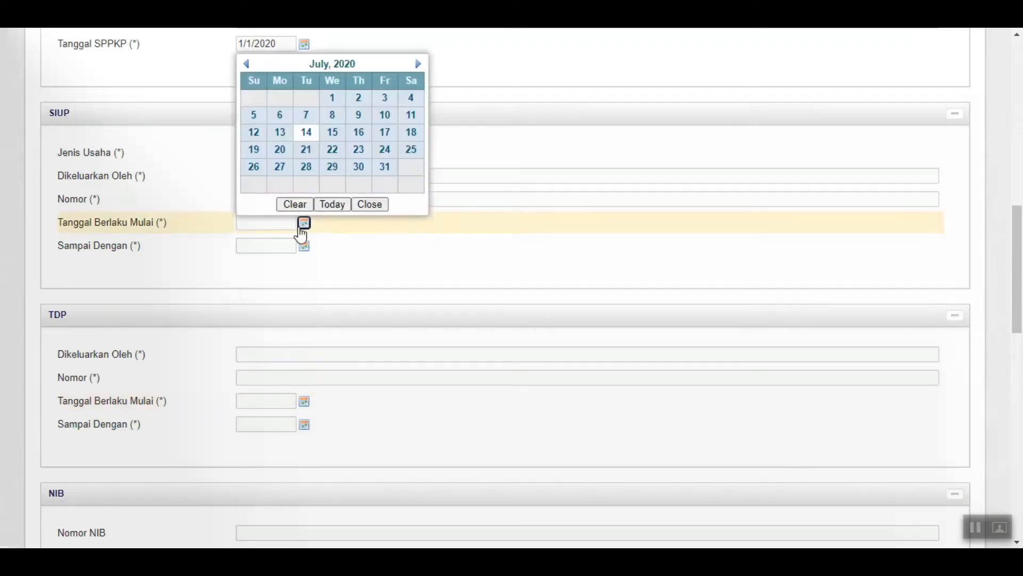
click(332, 65)
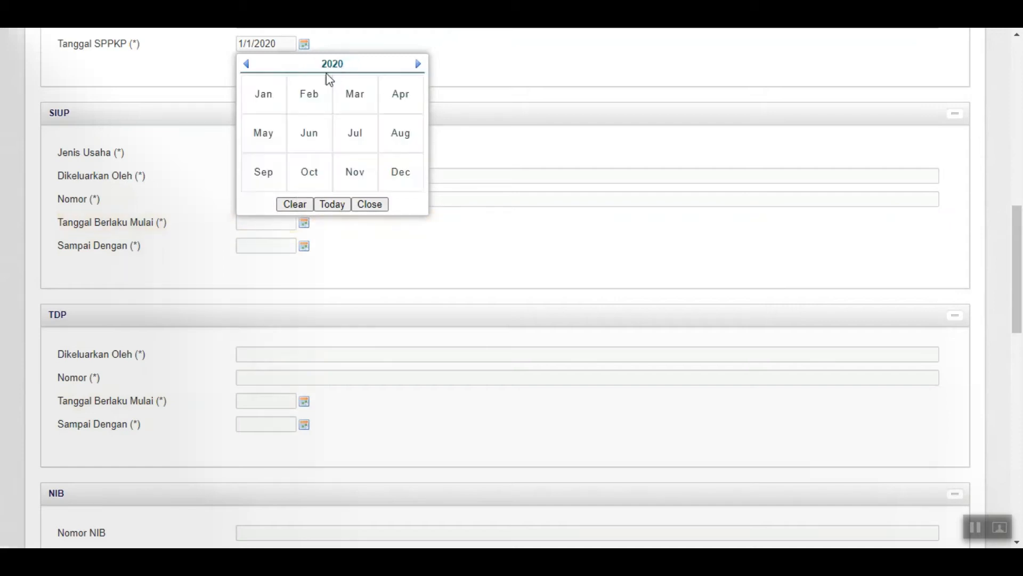
click(322, 102)
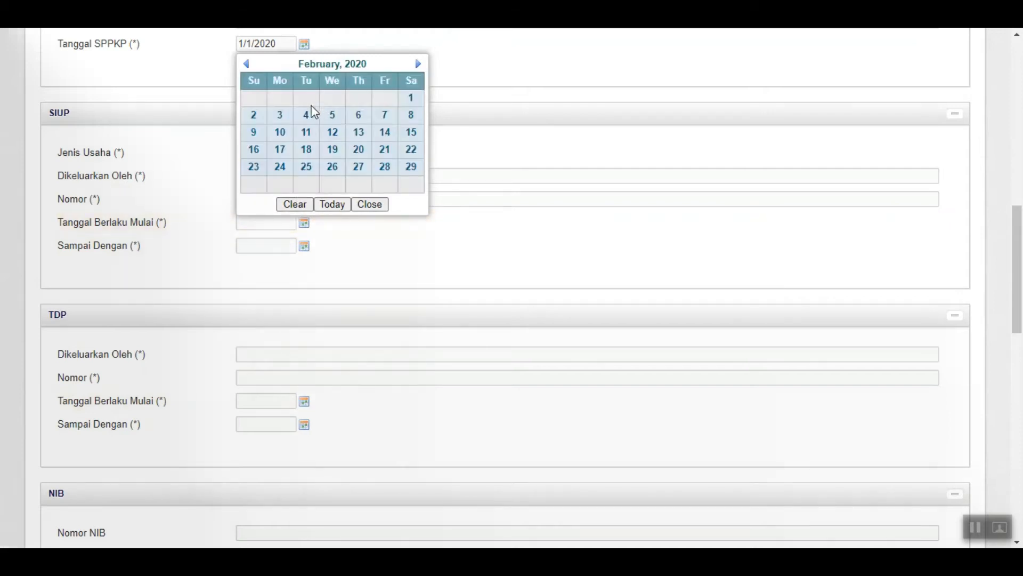
click(308, 167)
click(305, 246)
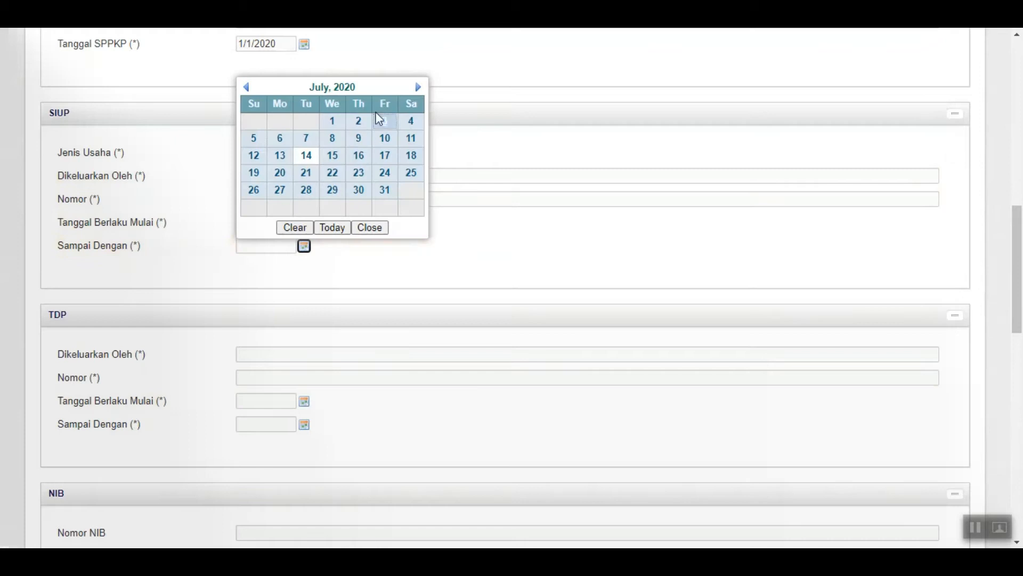
click(349, 93)
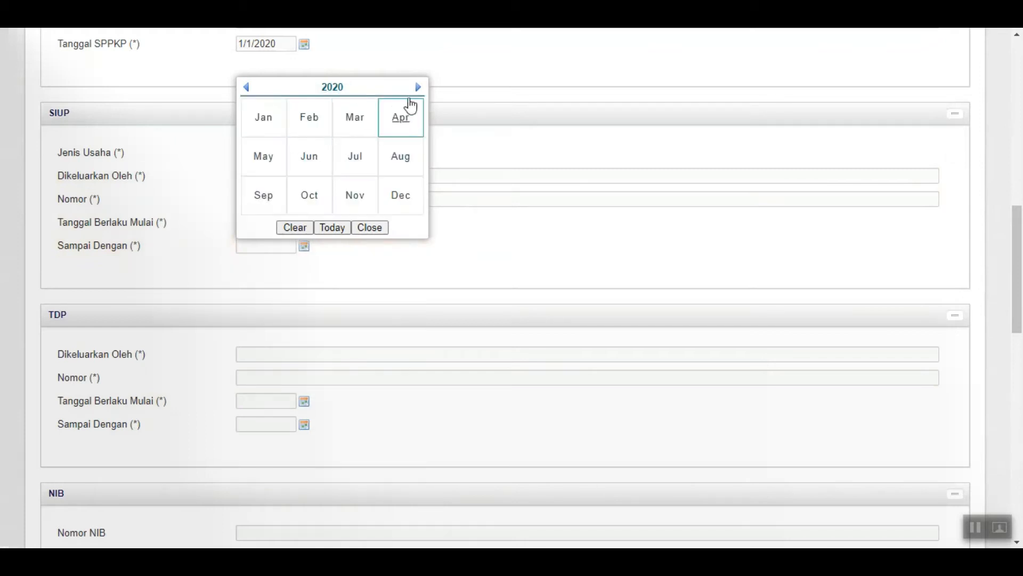
click(349, 91)
click(355, 157)
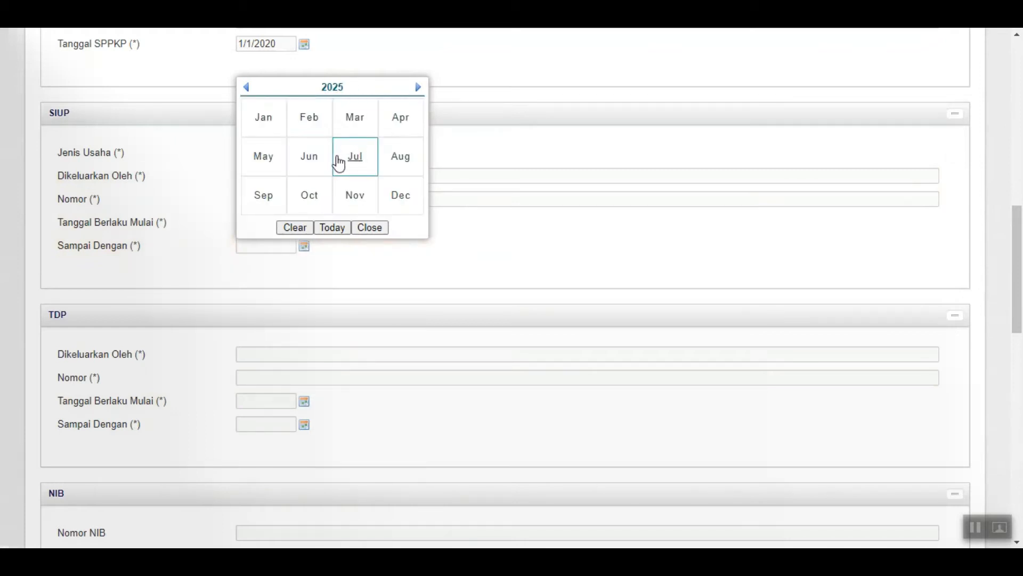
click(279, 167)
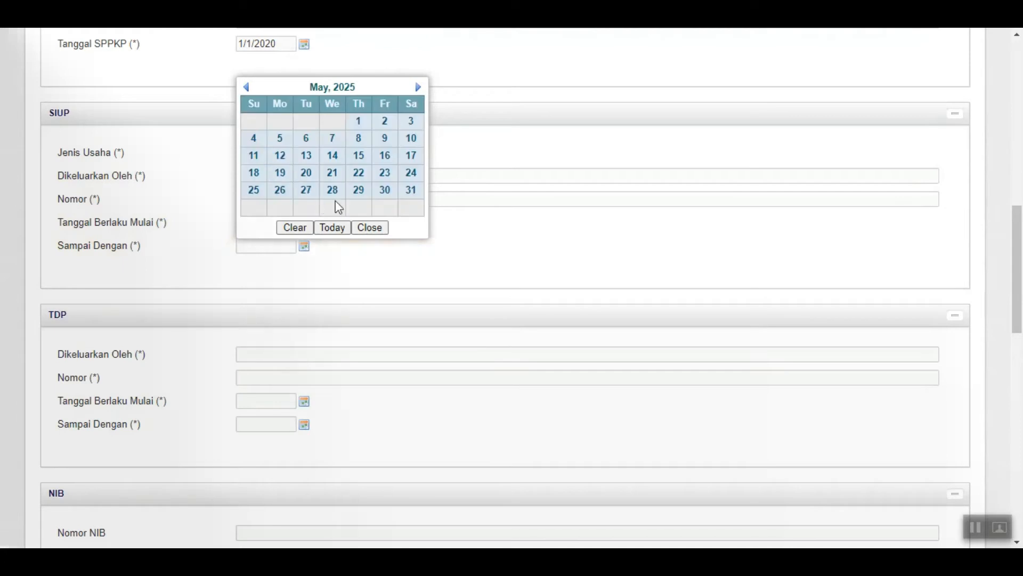
click(408, 192)
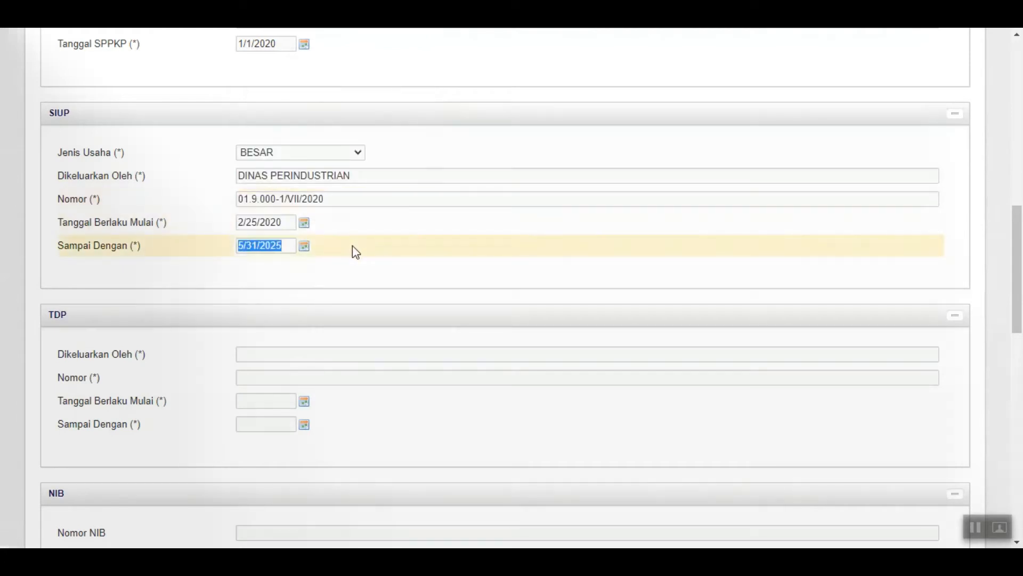
Enter TDP issuer PEMERINTAH DKI JAKARTA and TDP number 10.980.2020/VII
scroll(352, 242, down, 1)
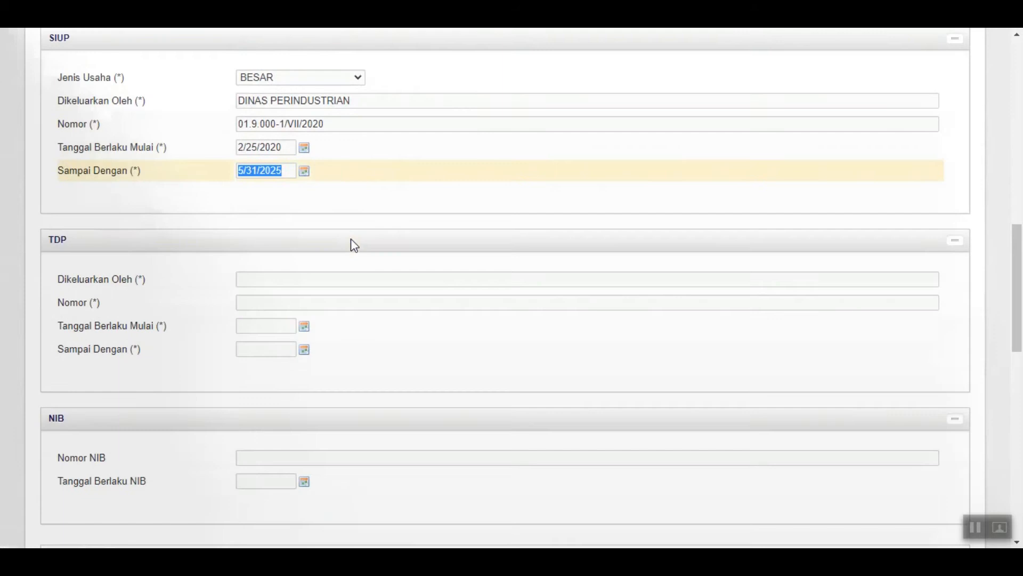
scroll(352, 243, down, 1)
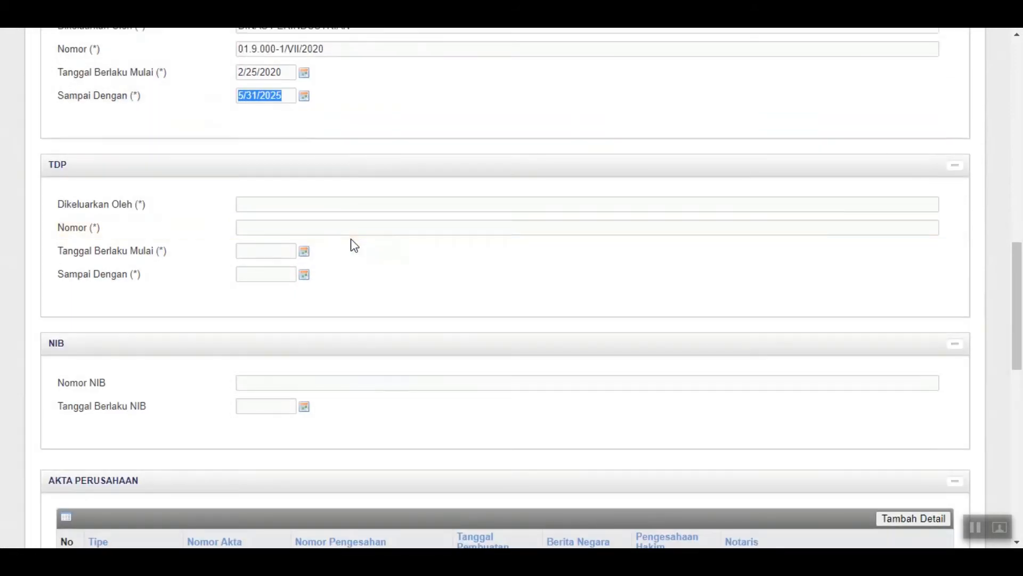
scroll(353, 256, down, 1)
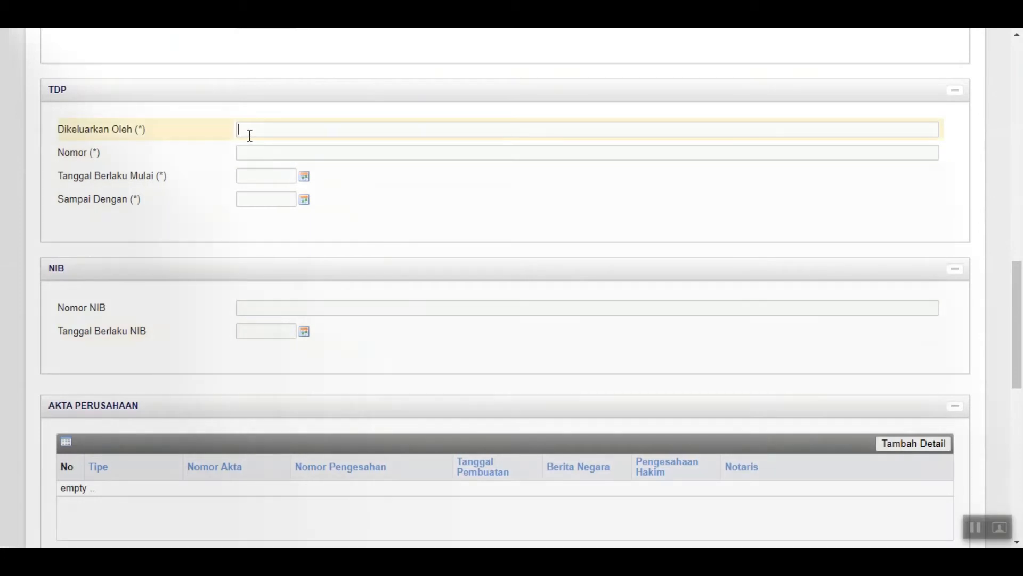
text(PEMERINTAH DKI JAKARTA)
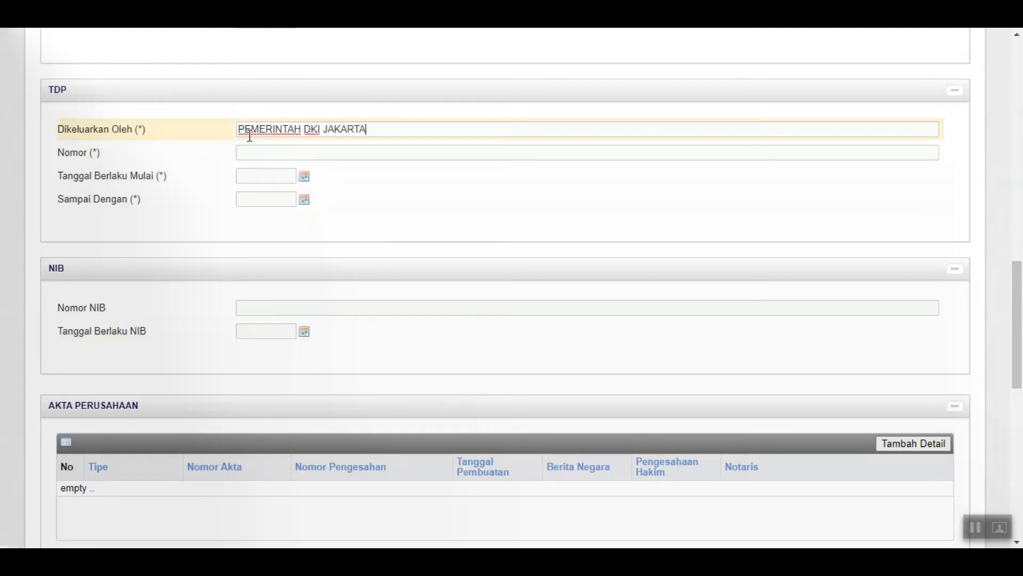
click(247, 151)
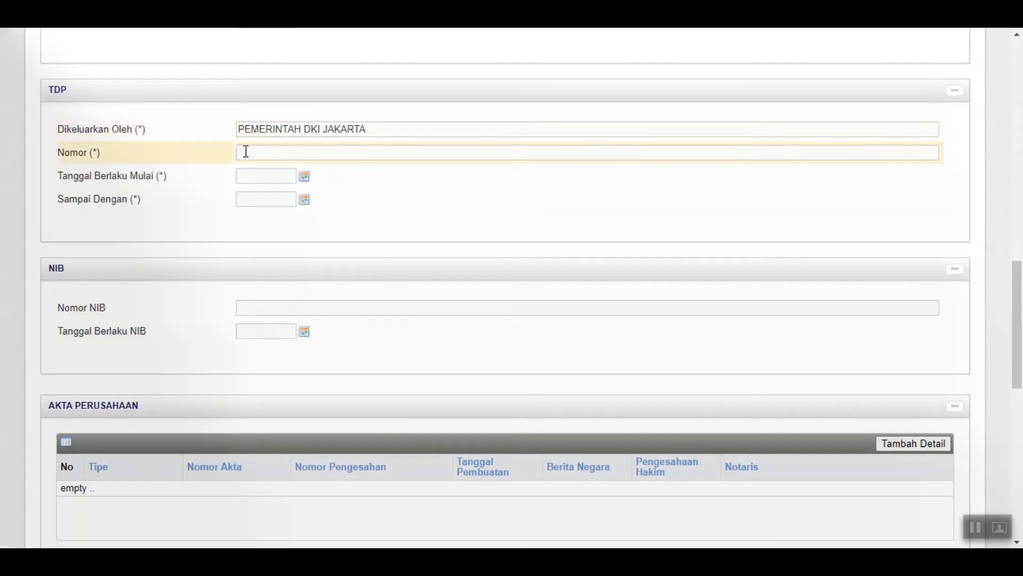
text(10.980.2020/VII)
Set the TDP start date to 2/1/2020 with the date picker
click(304, 176)
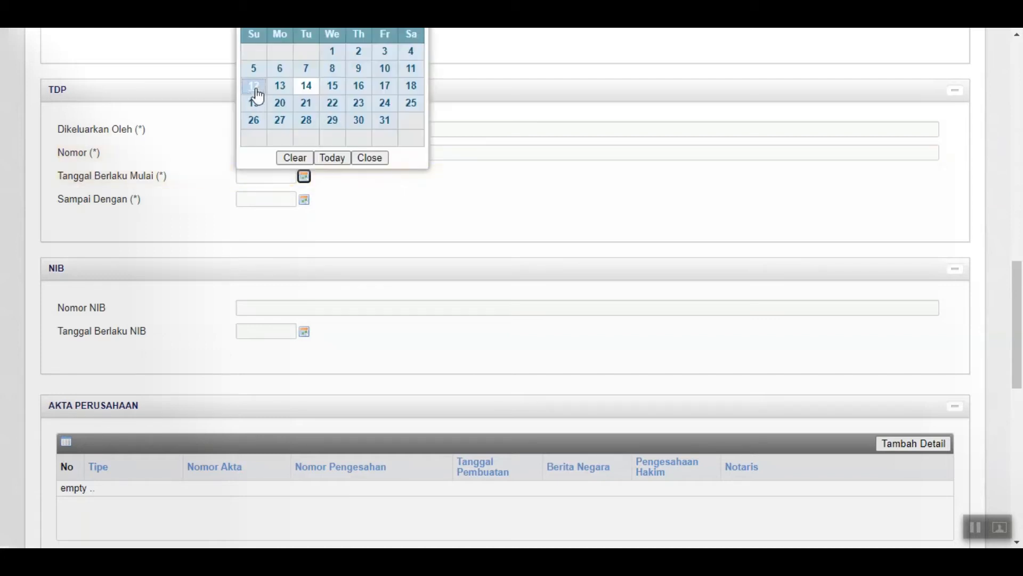
scroll(318, 142, up, 2)
click(317, 92)
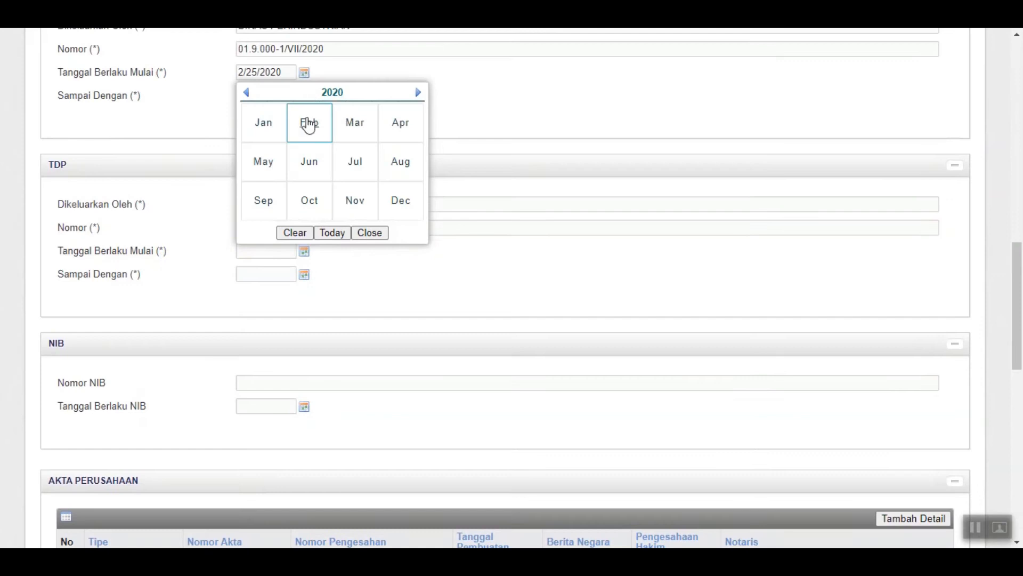
click(309, 133)
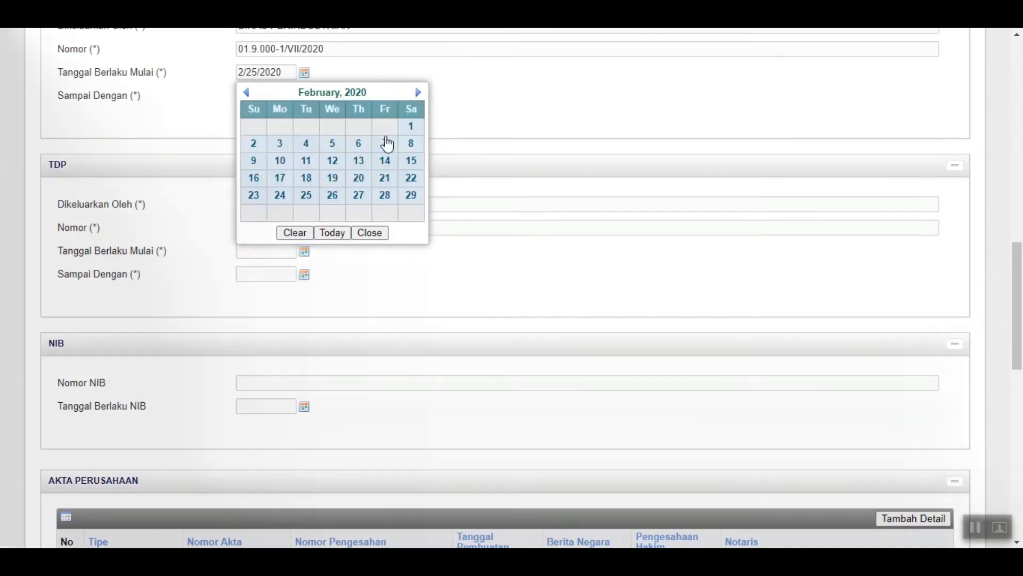
click(411, 127)
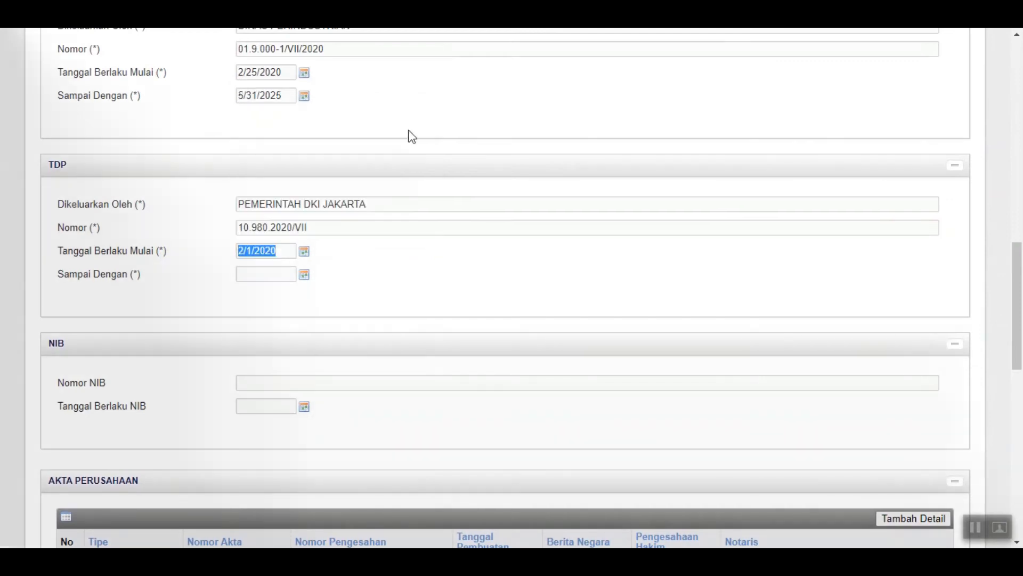
Set the TDP end date to 6/1/2025
click(304, 278)
click(341, 115)
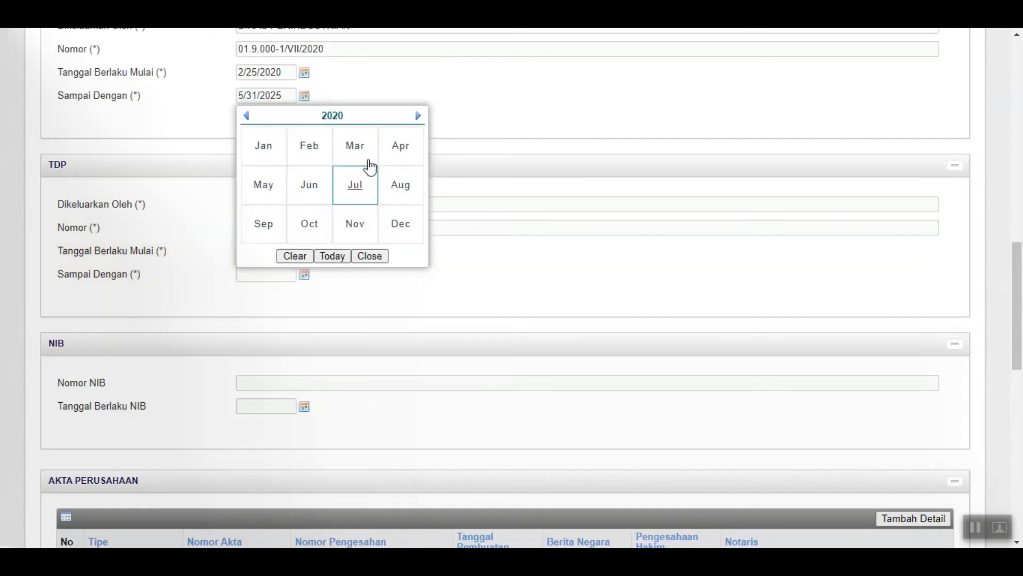
click(337, 118)
click(354, 188)
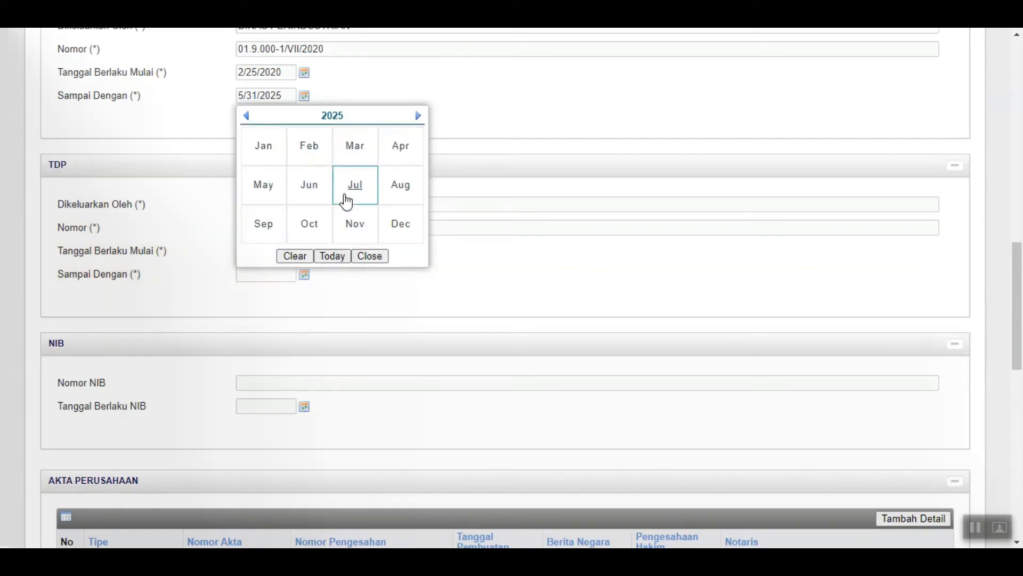
click(309, 186)
click(253, 154)
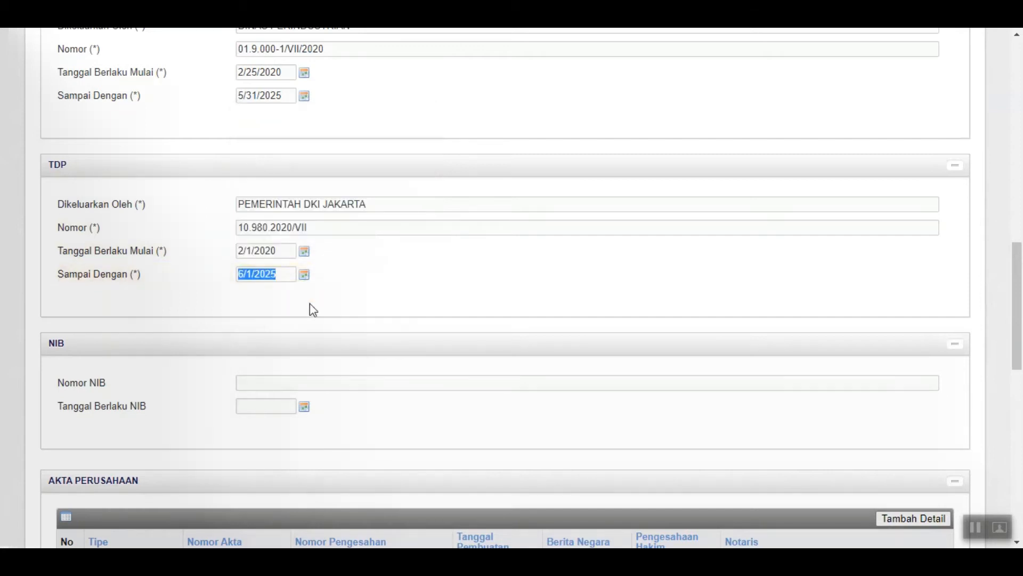
scroll(310, 304, down, 3)
click(258, 256)
click(262, 233)
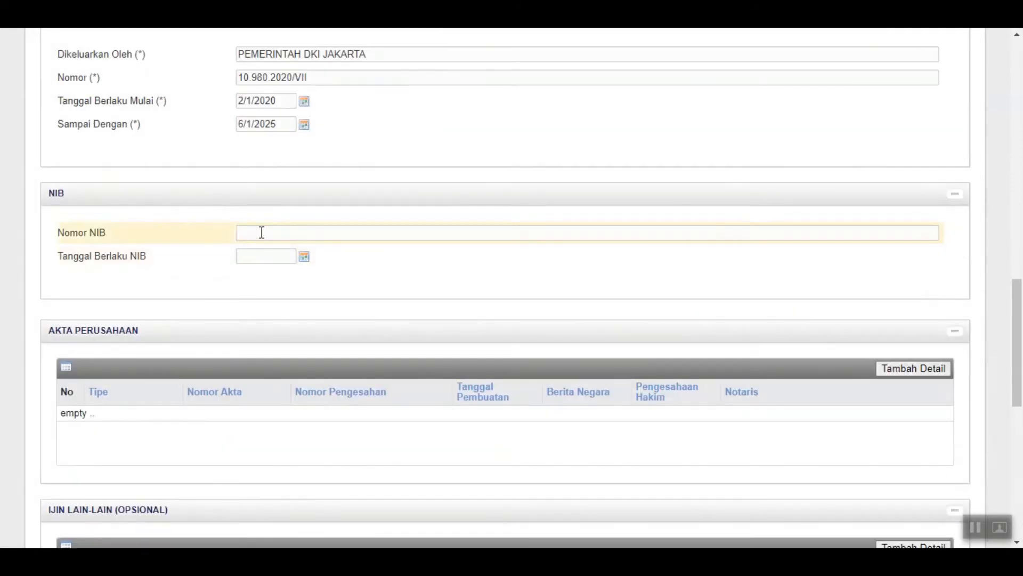
Enter NIB number 0099991/VII/2020 and pick 1 June 2020 as its validity date
text(009991/VII/2020)
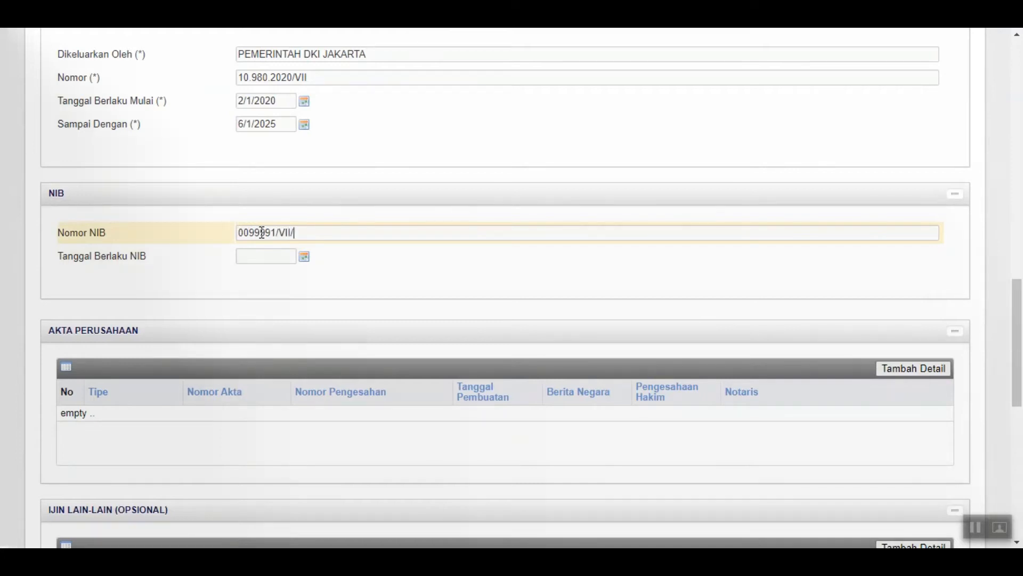
key(Tab)
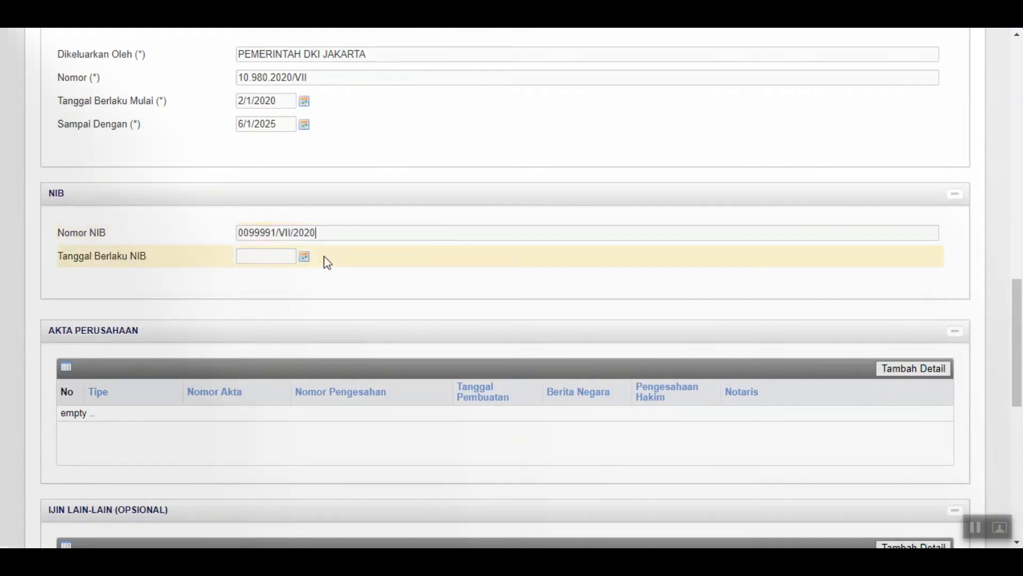
click(303, 258)
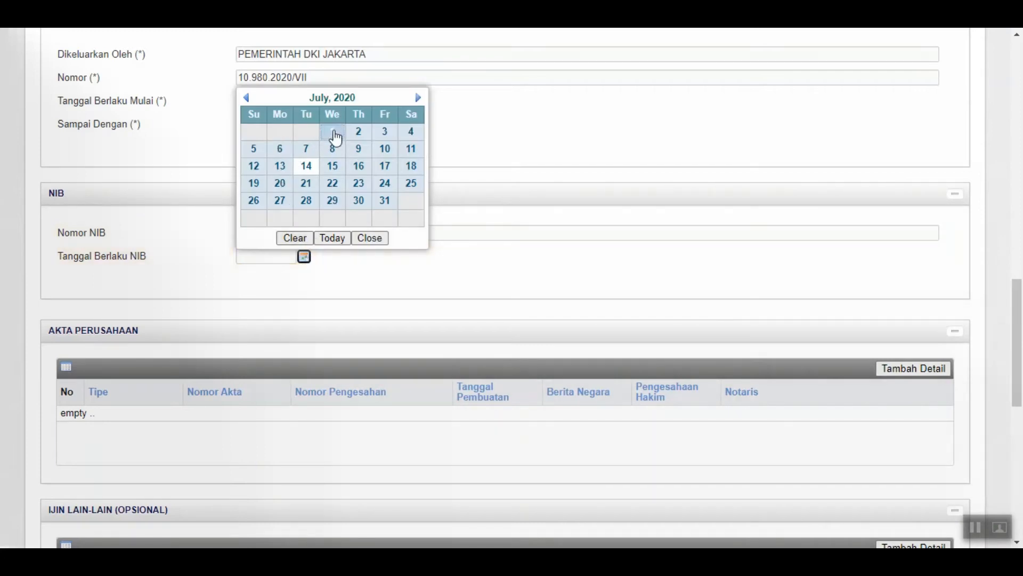
click(247, 97)
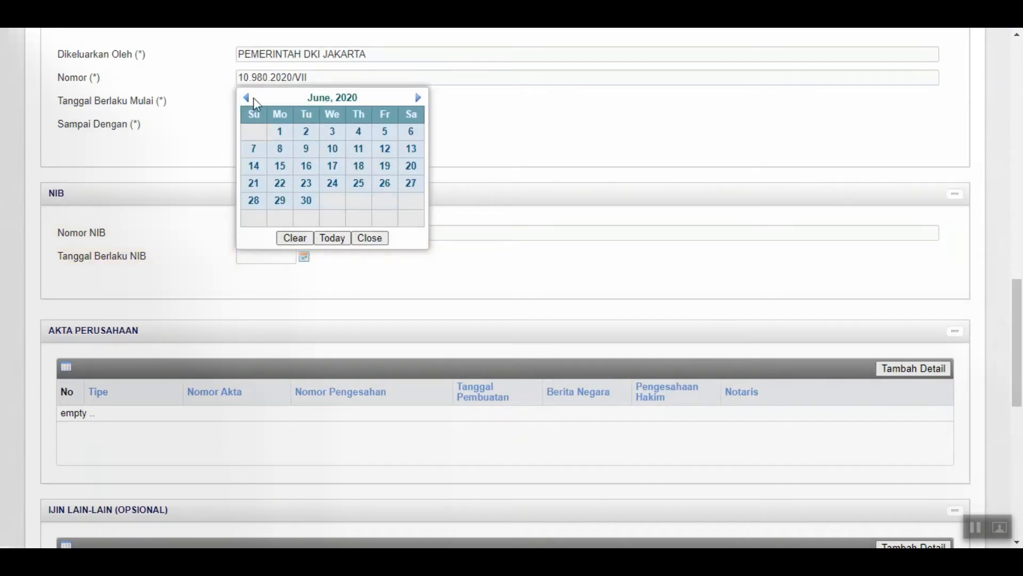
click(278, 131)
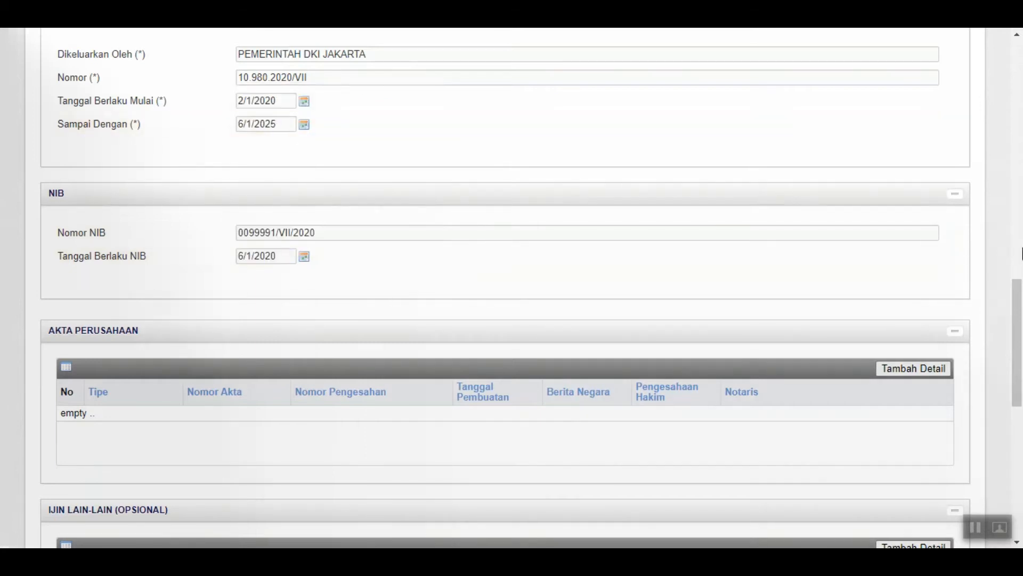
scroll(1021, 254, down, 2)
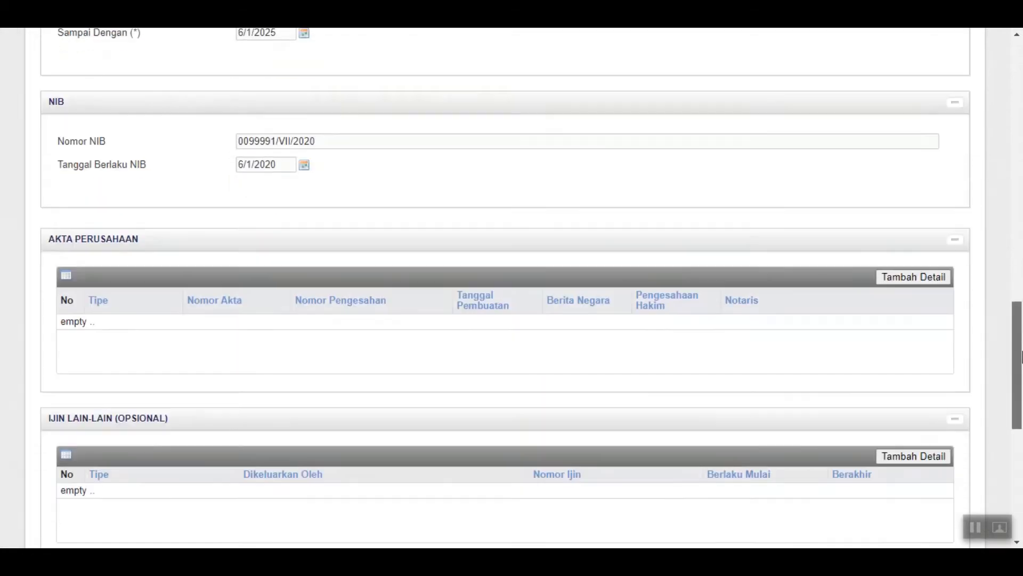
drag(1021, 356, 1021, 389)
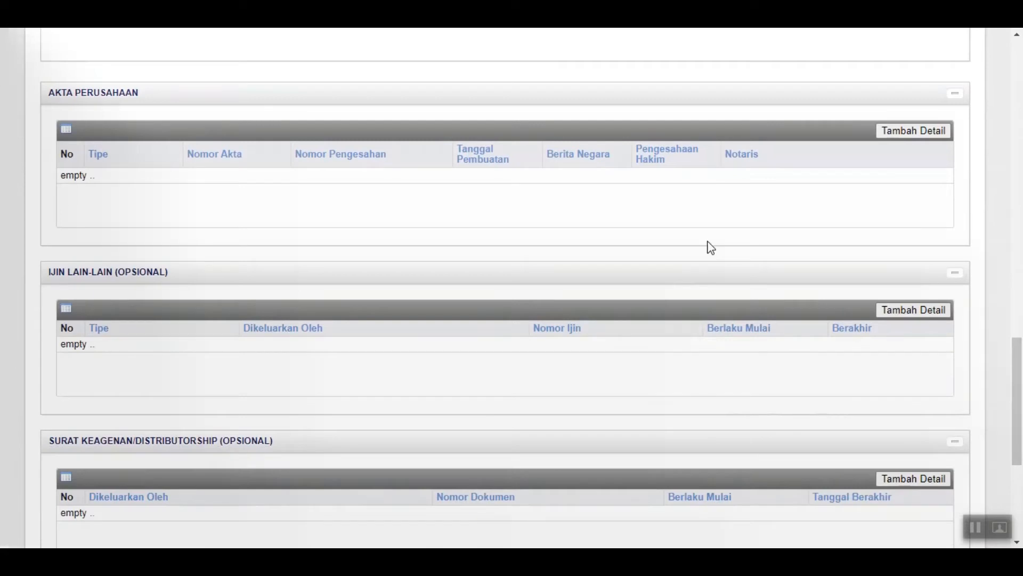
Add an Akta Perusahaan entry of type PENDIRIAN with deed number 10.001.11/VII/2020
click(924, 135)
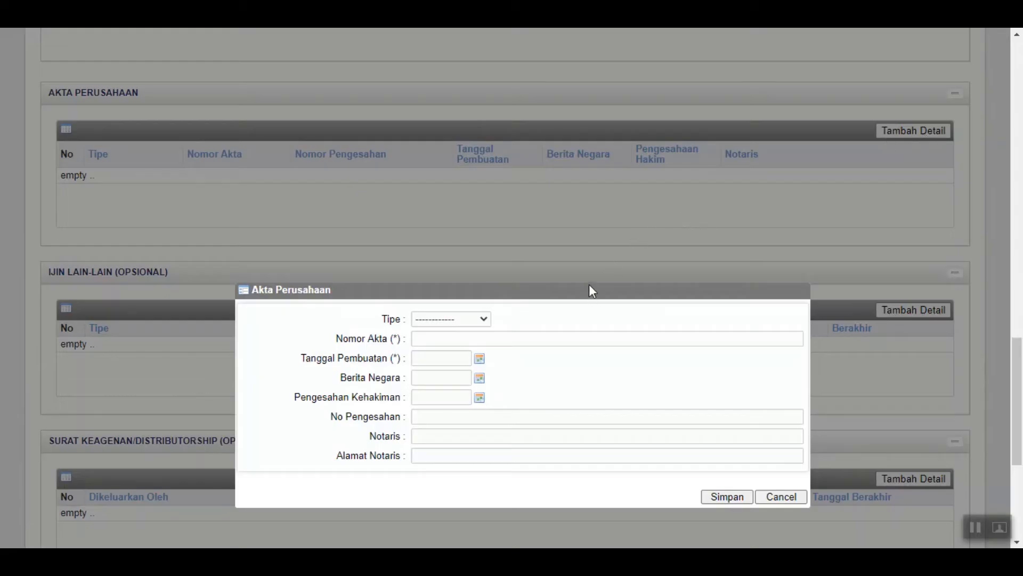
scroll(590, 285, down, 3)
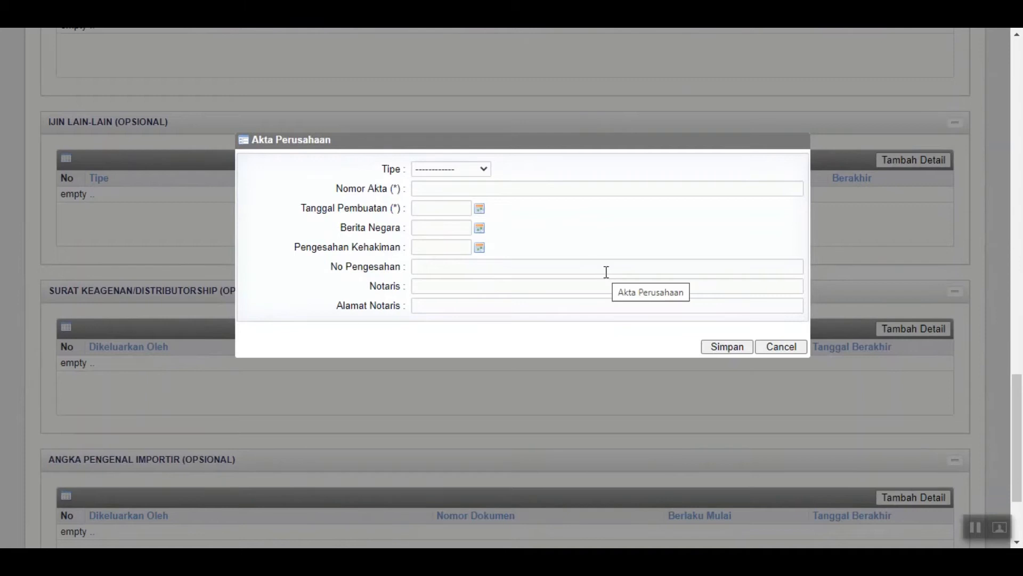
click(471, 170)
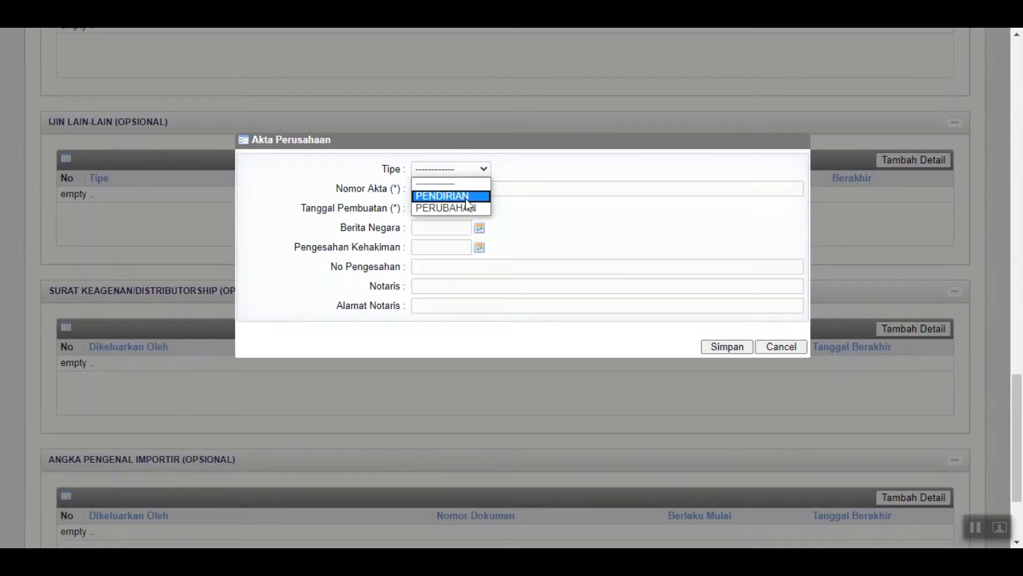
click(467, 197)
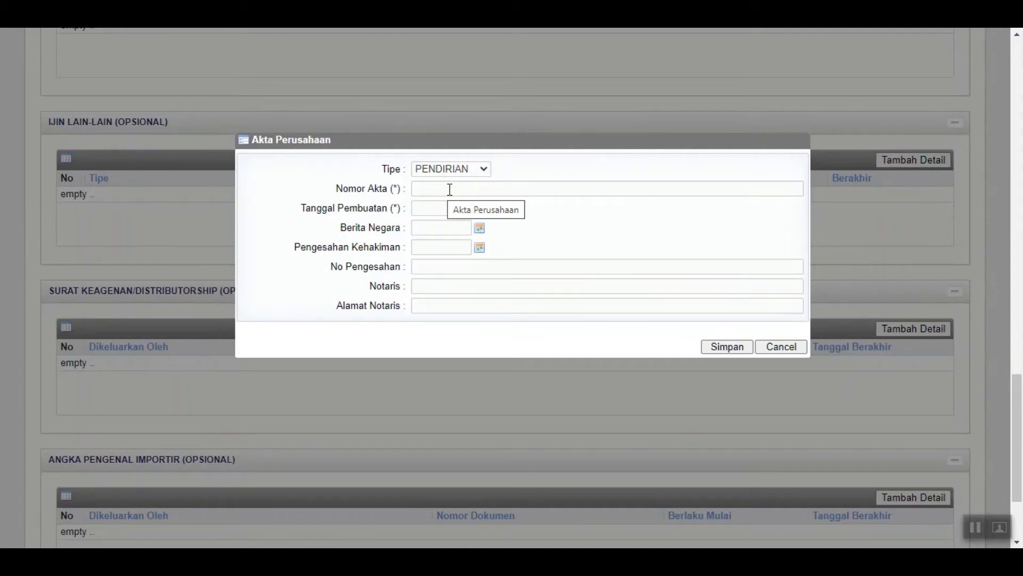
click(453, 191)
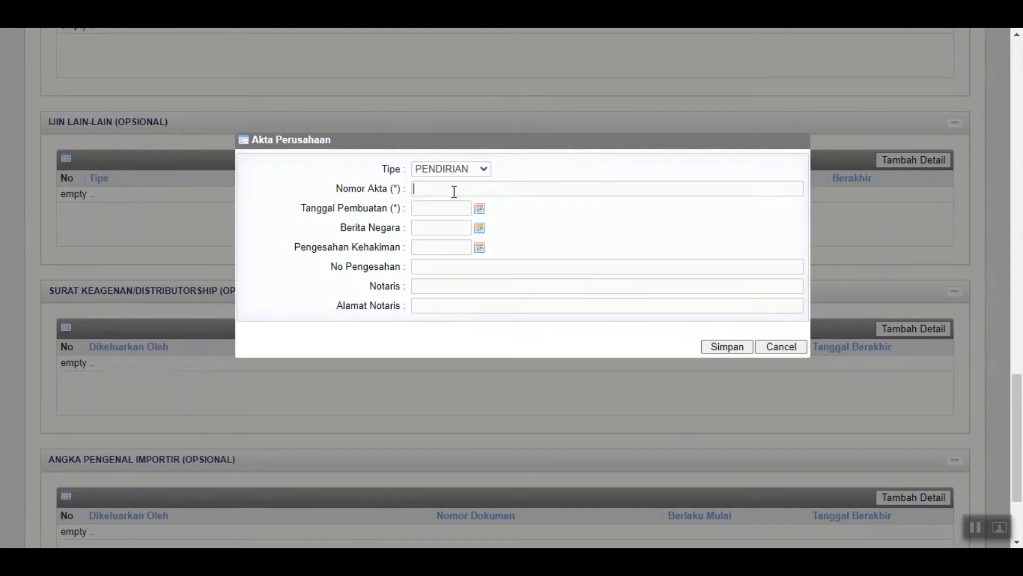
text(10.001.1)
text(1/VII/2020)
Set the deed's Tanggal Pembuatan to 1 July 2010
click(479, 208)
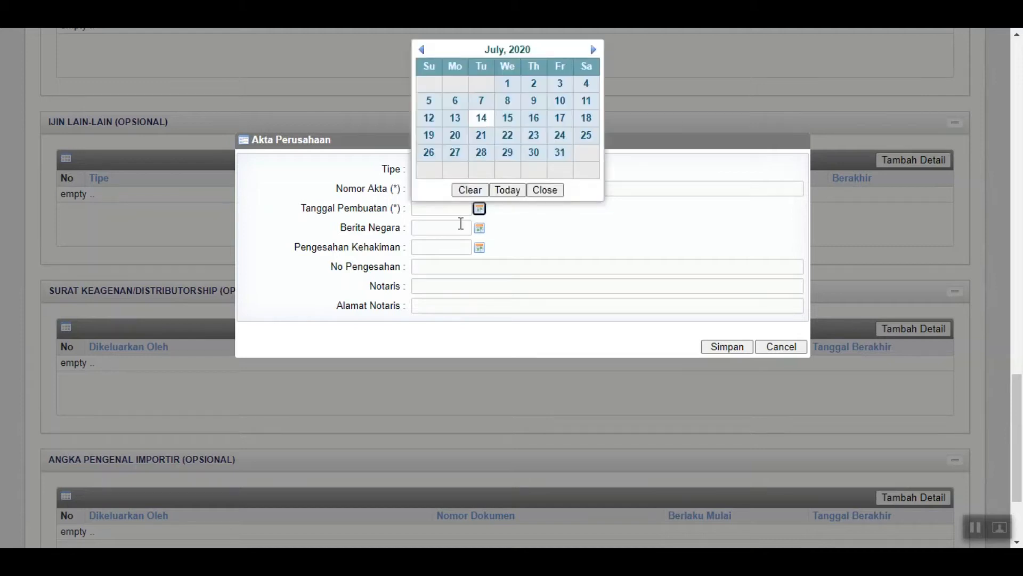
click(504, 51)
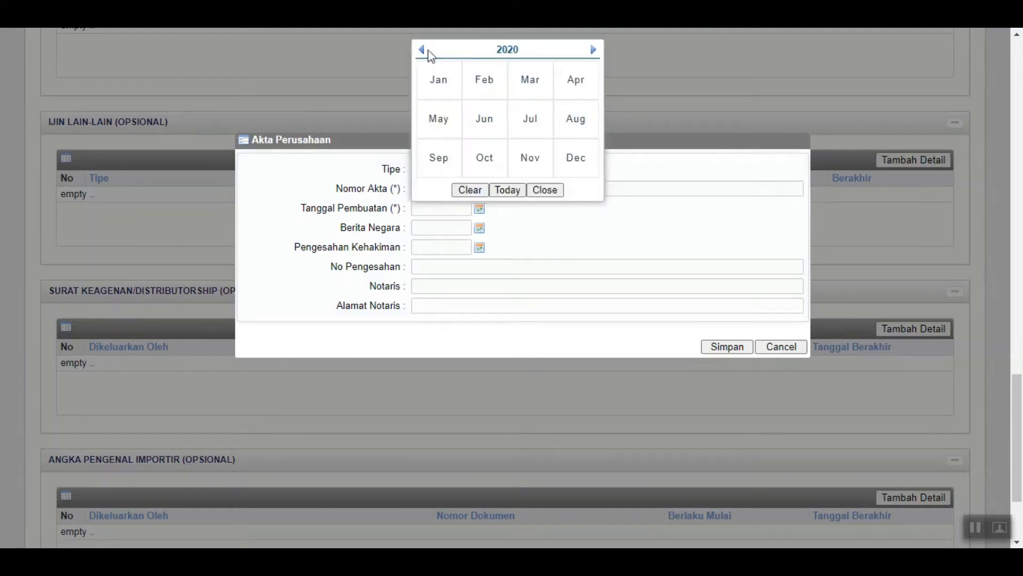
click(496, 51)
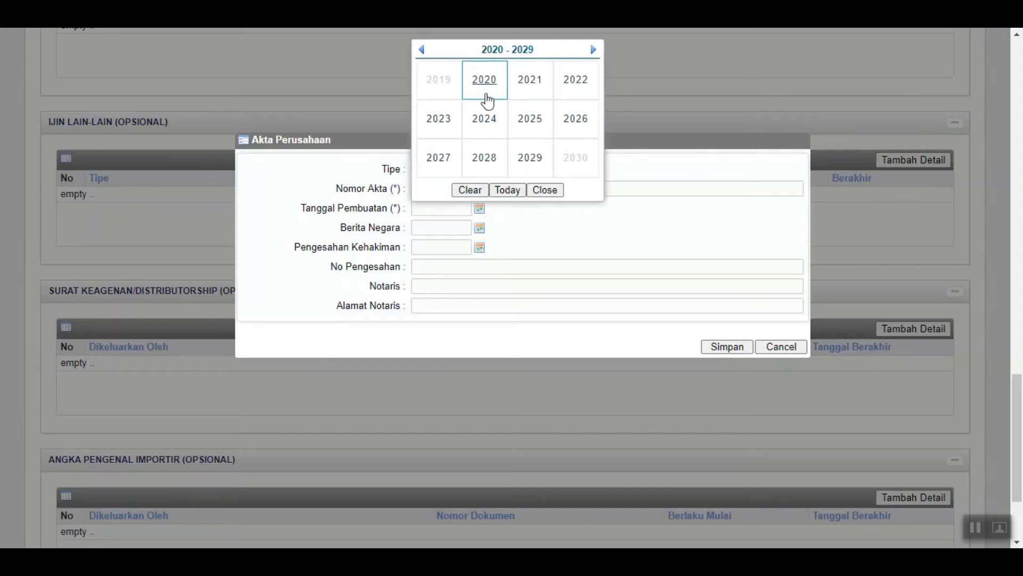
click(421, 50)
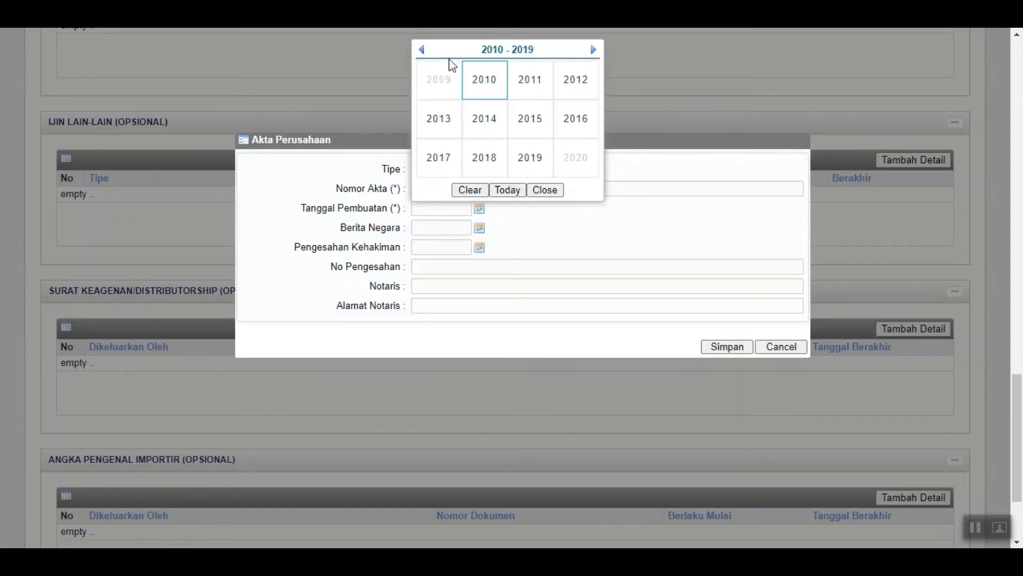
click(486, 86)
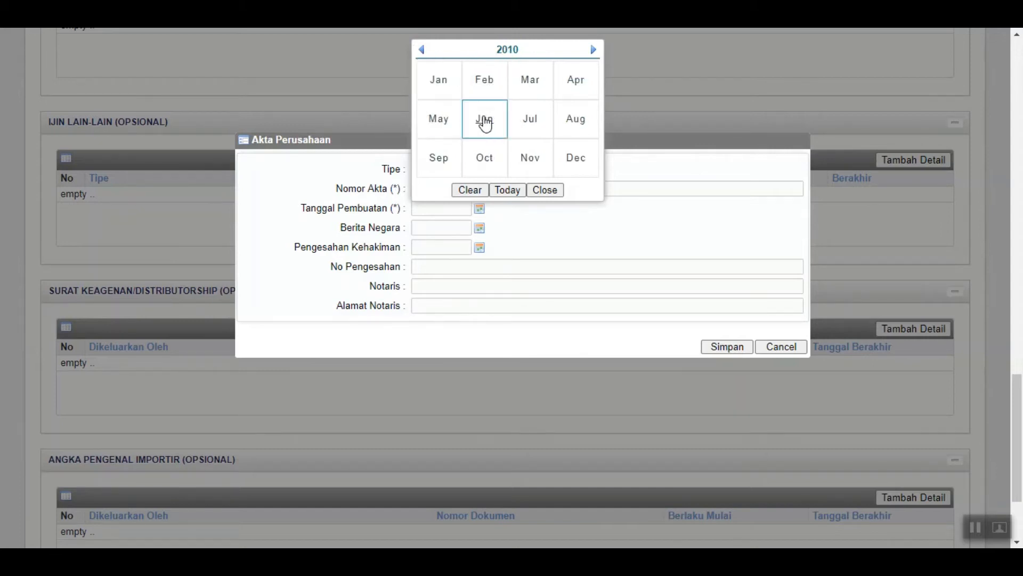
click(516, 129)
click(534, 84)
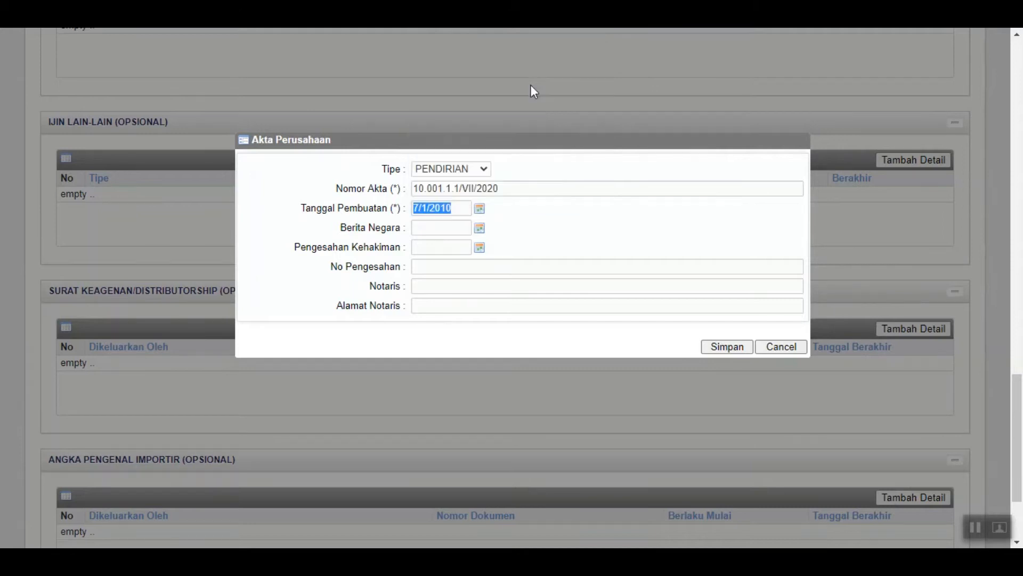
Set the Berita Negara date to 2 July 2010
click(479, 228)
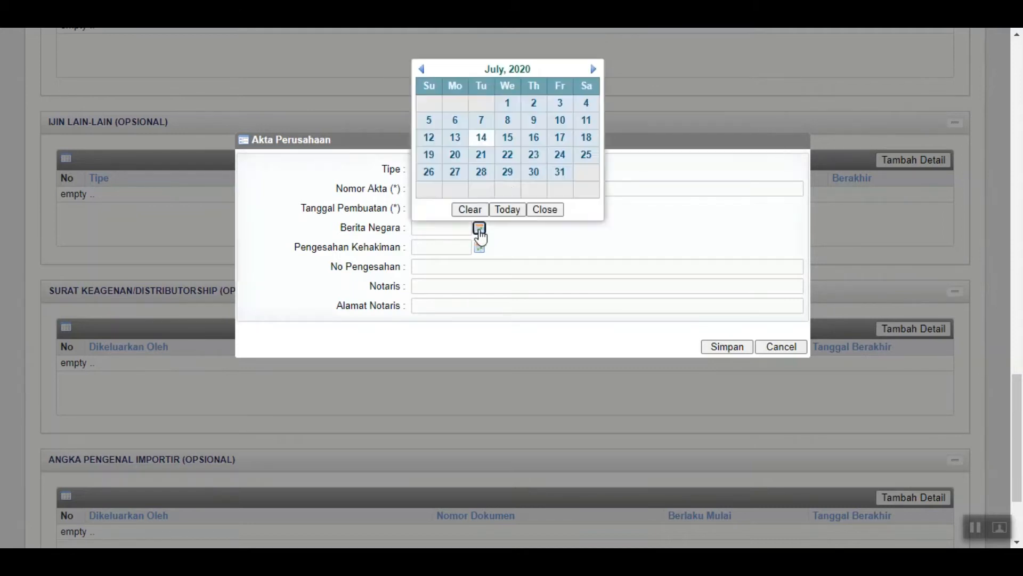
click(492, 72)
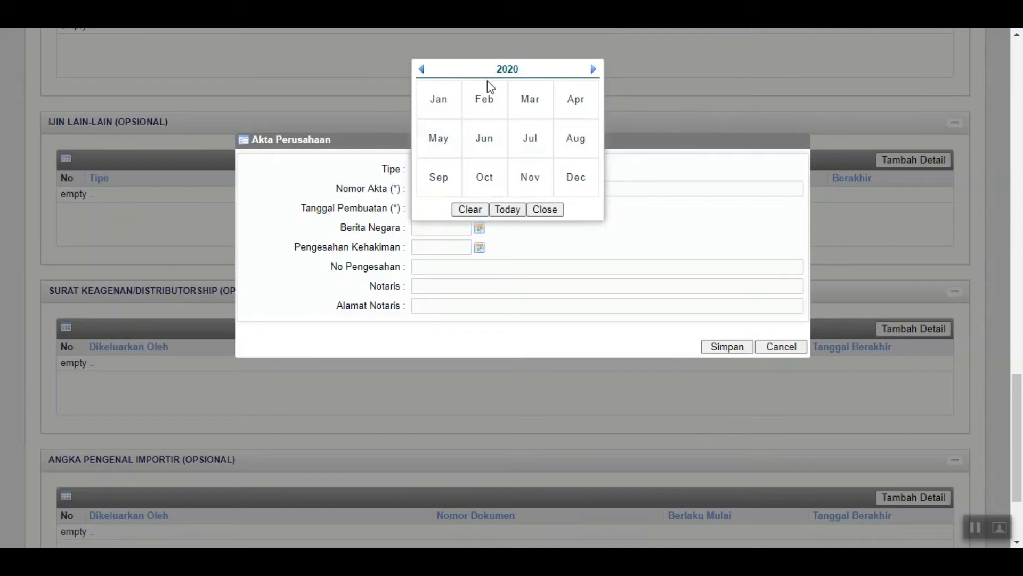
click(506, 70)
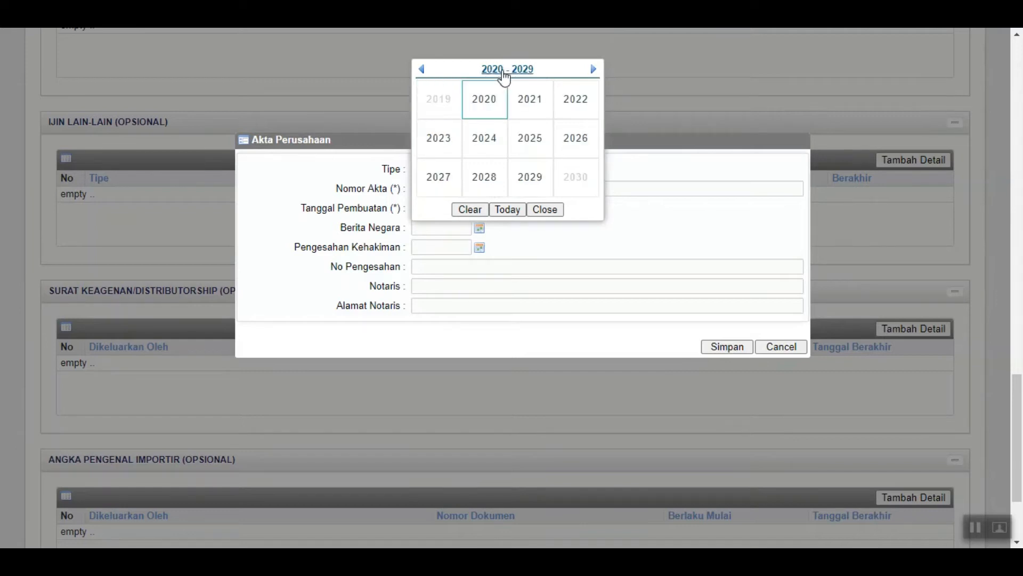
click(422, 69)
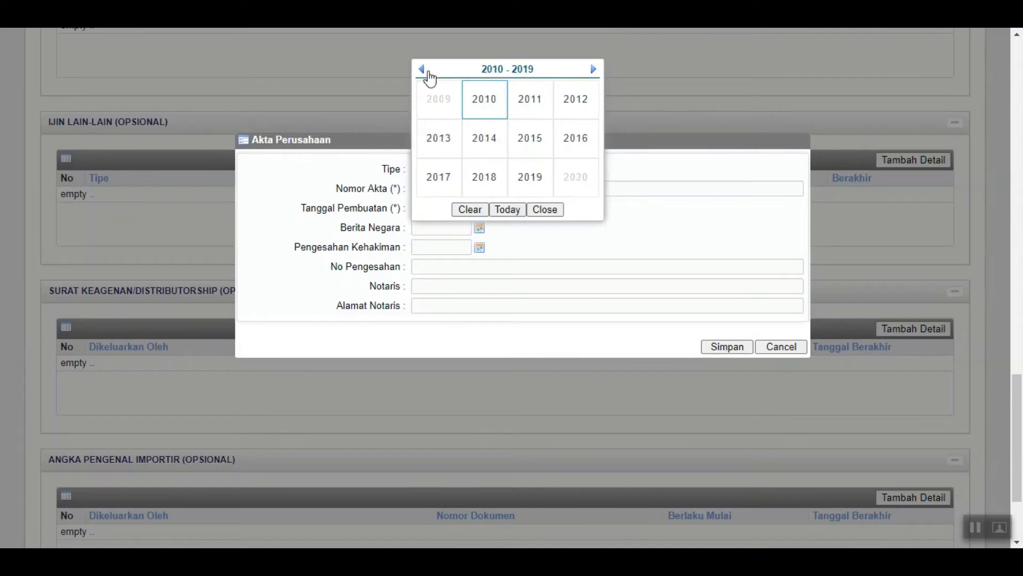
click(484, 100)
click(514, 138)
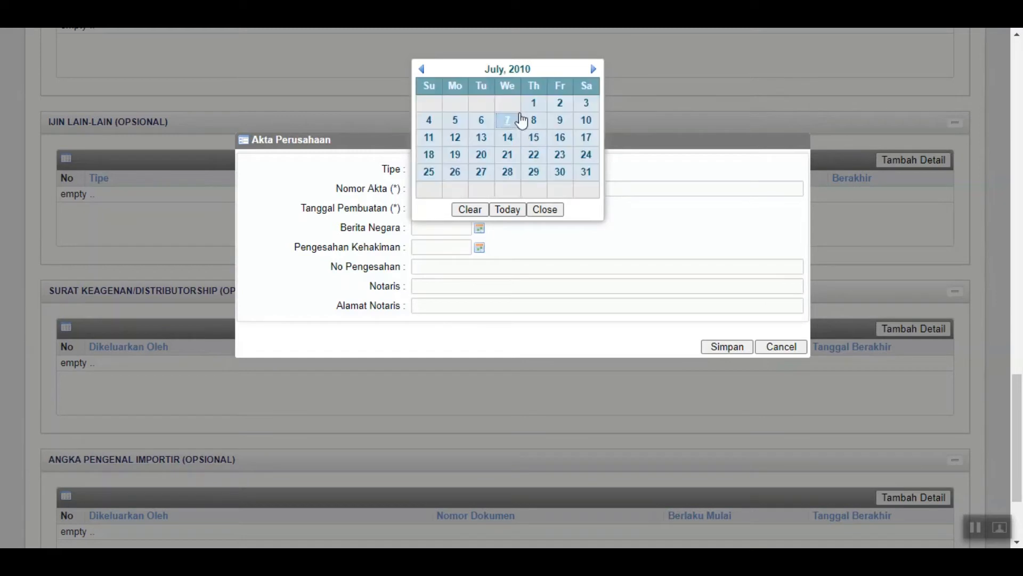
click(559, 104)
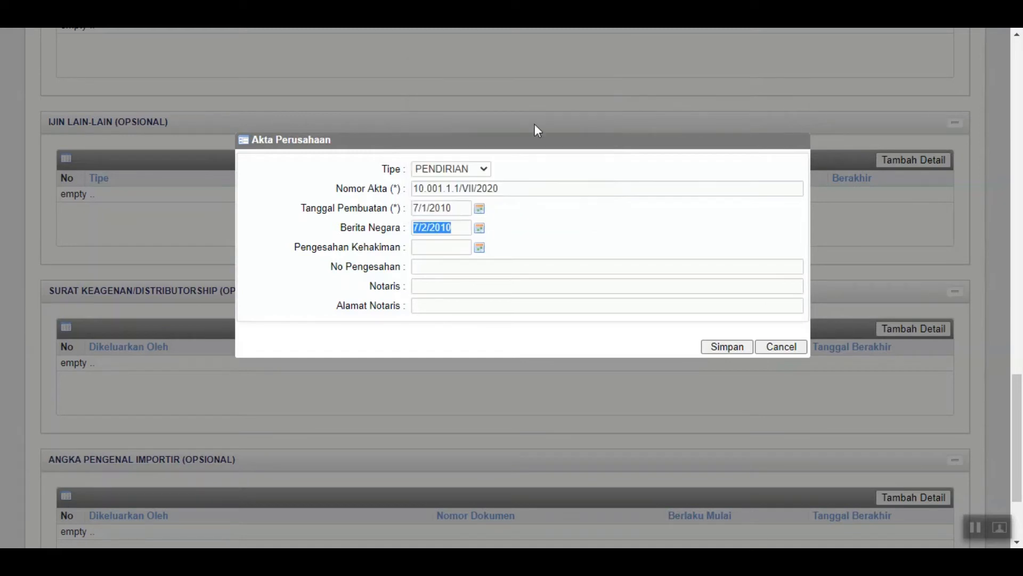
Set the Pengesahan Kehakiman date to 2 July 2010
click(479, 249)
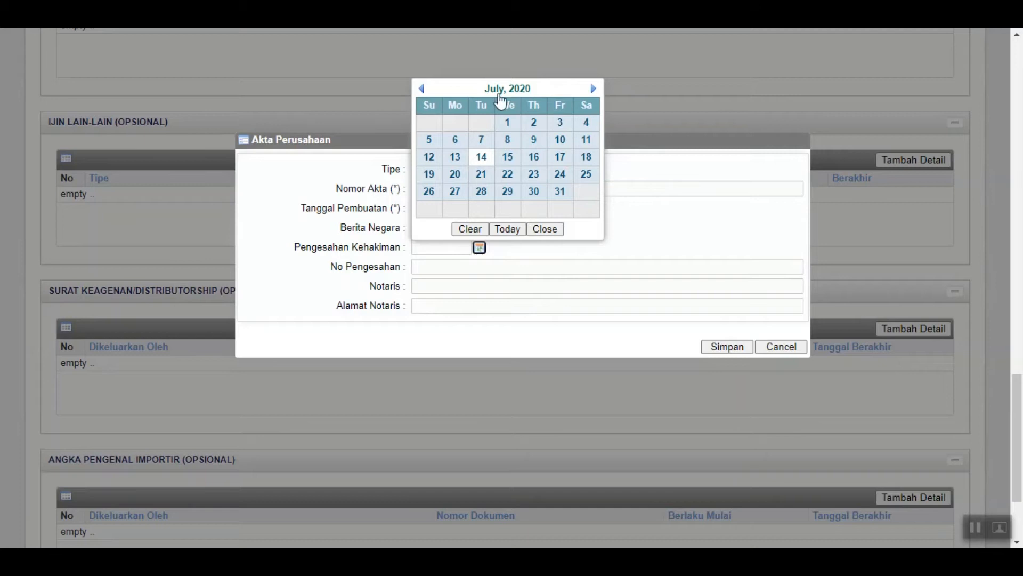
double_click(500, 96)
click(422, 89)
click(484, 123)
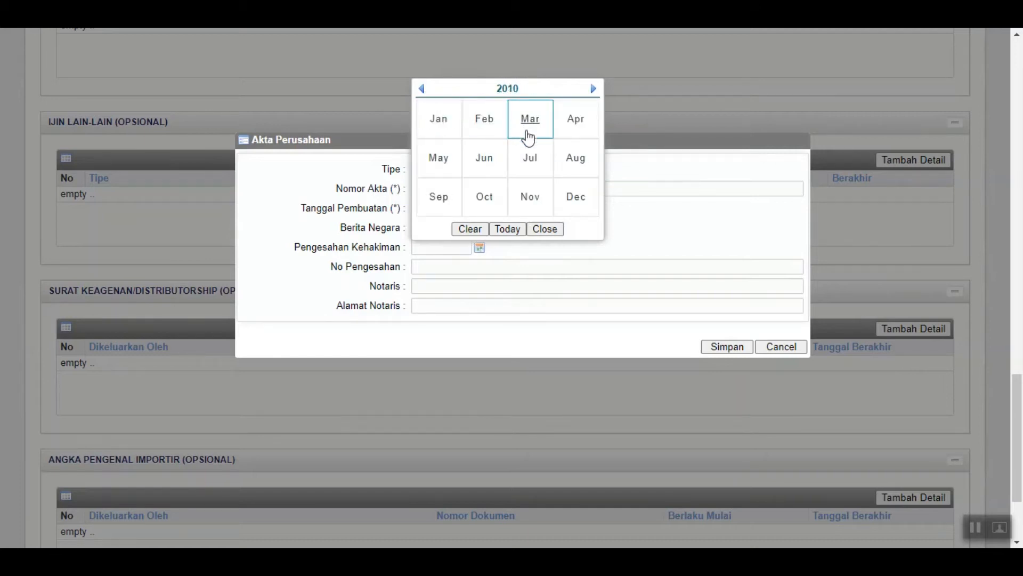
click(532, 159)
click(557, 123)
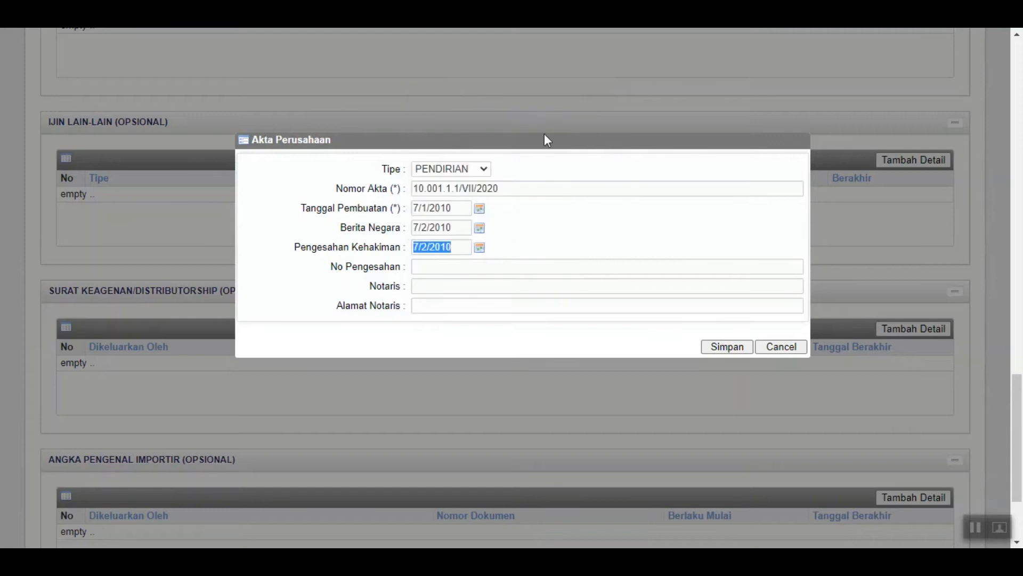
click(479, 266)
Enter ratification number 01.900.1/VII/2010 and the notary's name and address, then save the deed
text(01.900.)
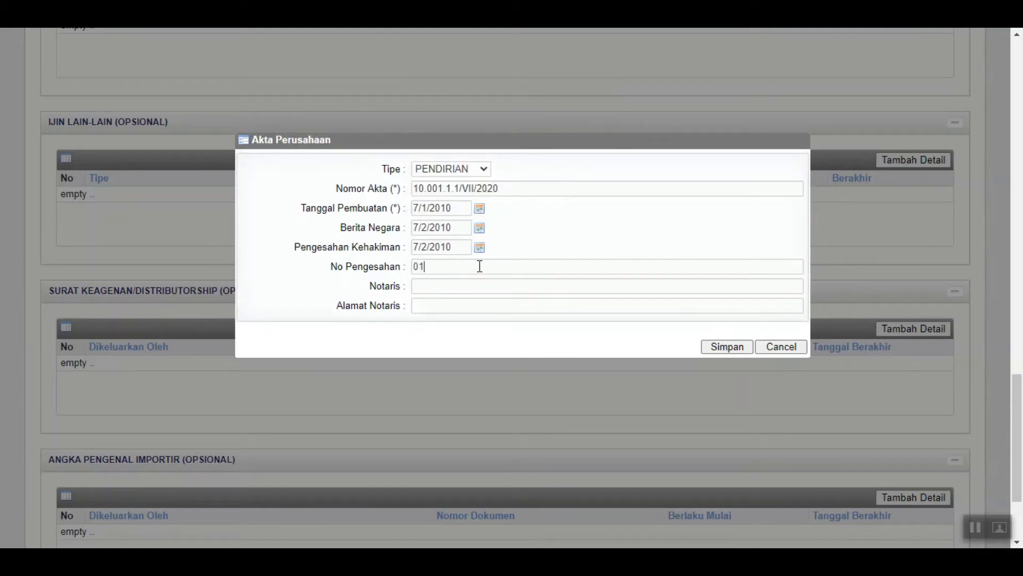
text(1/VII/202)
key(BackSpace)
text(10)
click(473, 288)
text(BUDI)
click(463, 305)
text(JALAN)
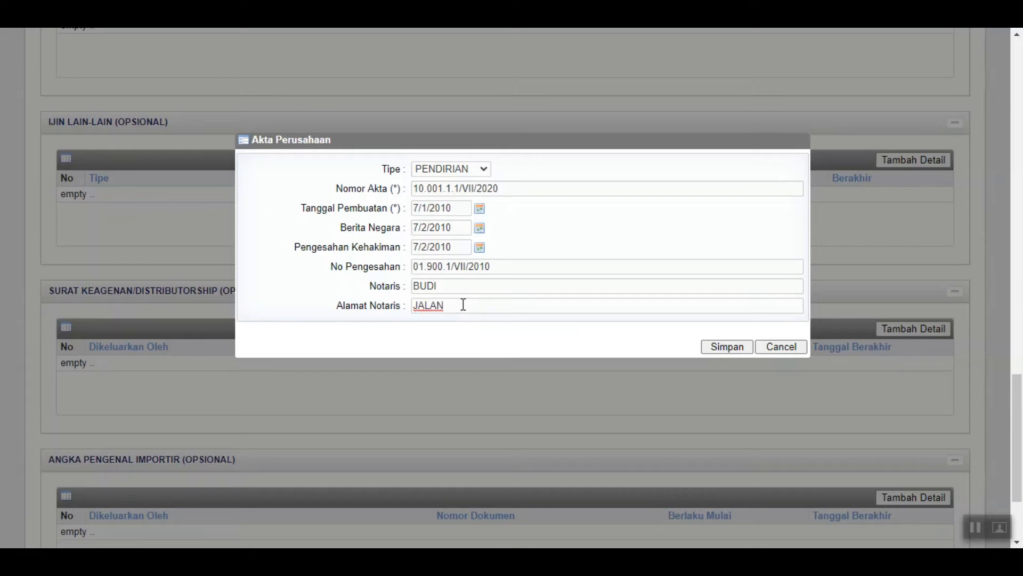
text( NUSA 2)
click(727, 347)
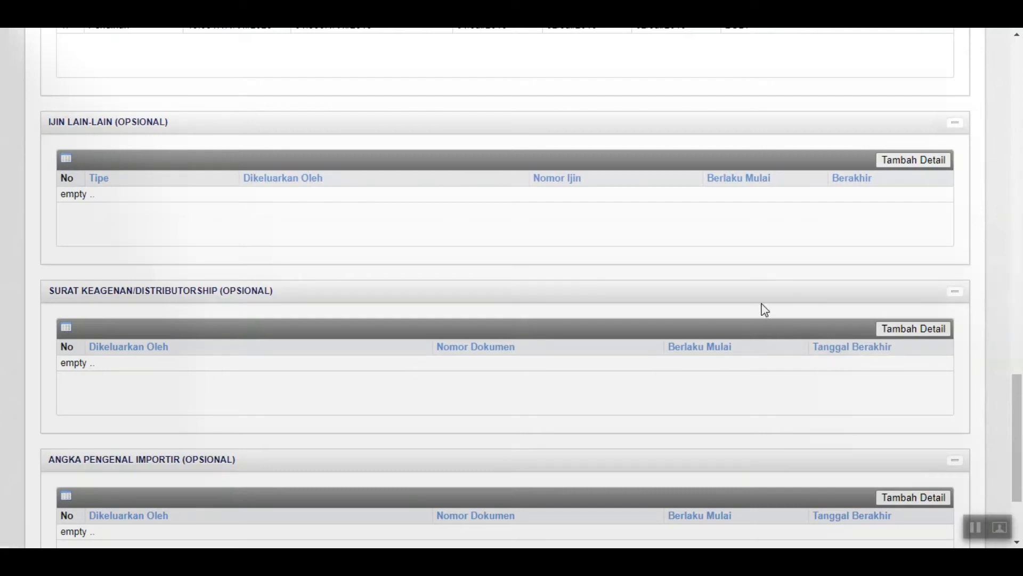
scroll(757, 293, up, 1)
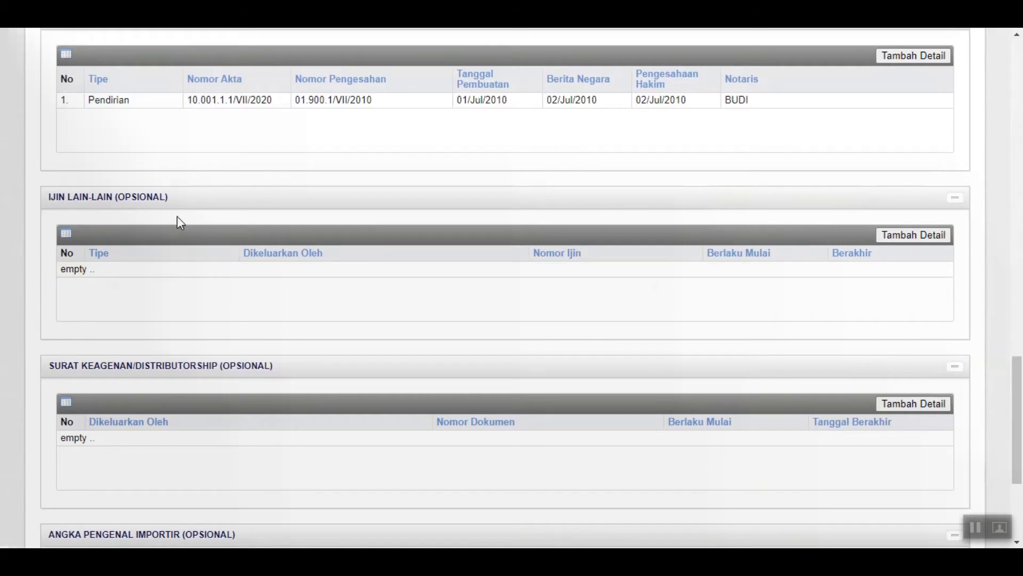
Save the Legal page via Simpan & Lanjut to reach the Pengurus tab
scroll(183, 219, down, 1)
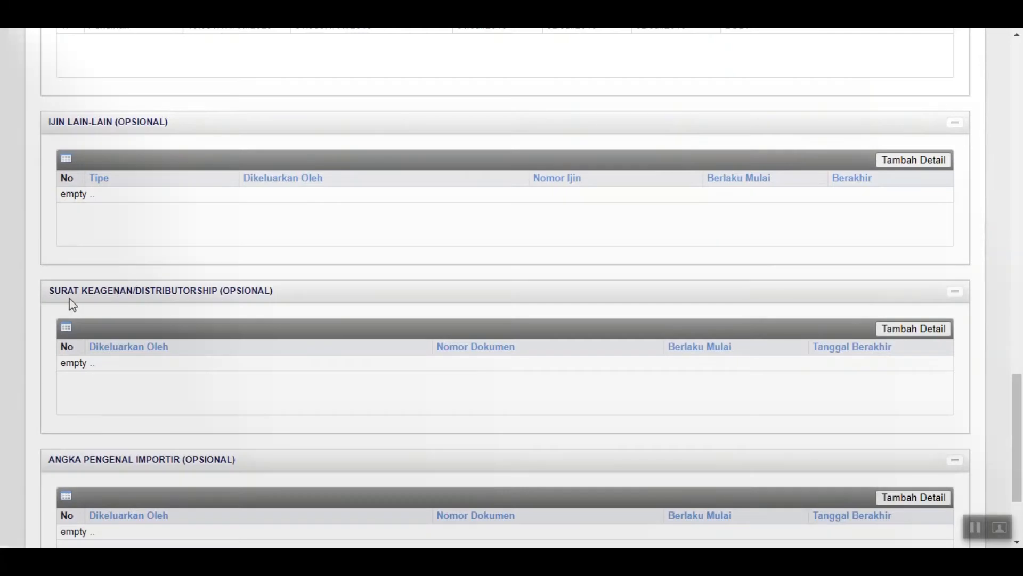
scroll(69, 299, down, 1)
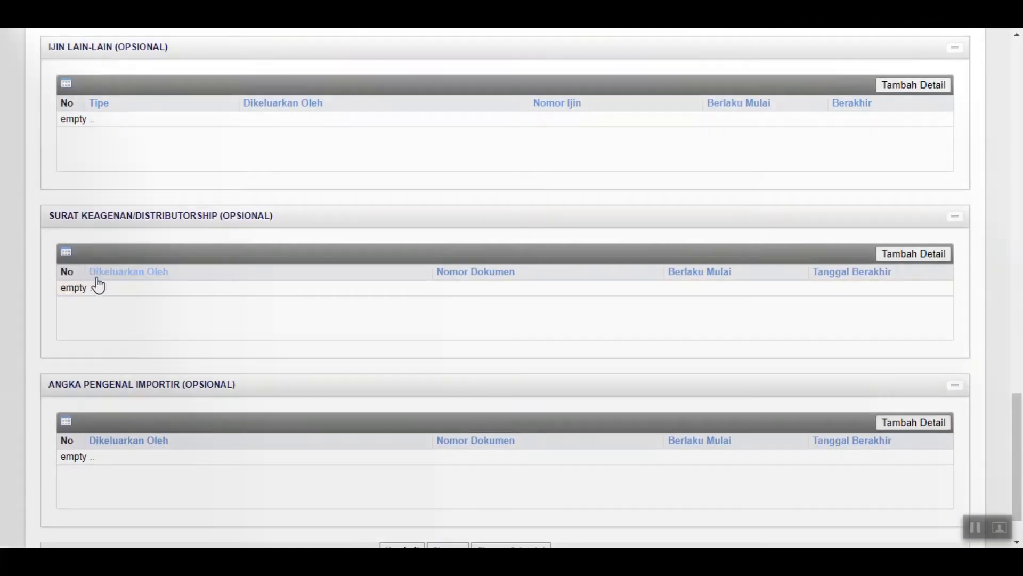
scroll(134, 384, down, 1)
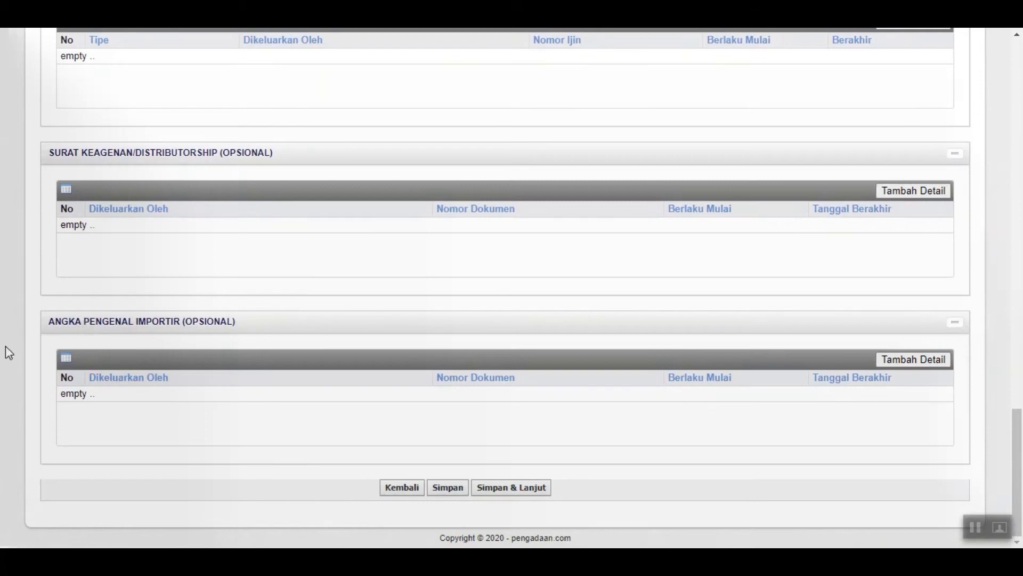
click(513, 489)
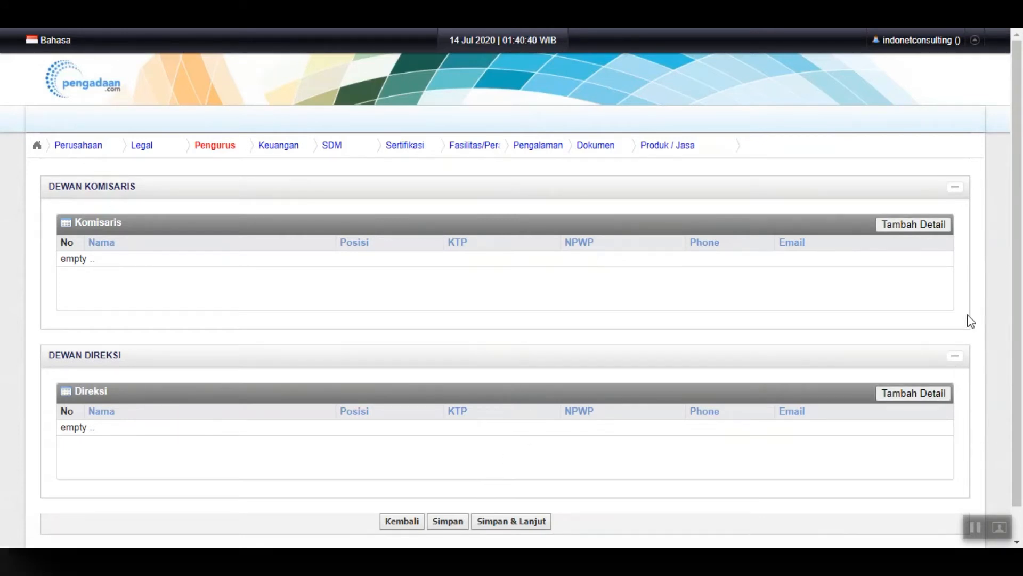
Start a commissioner entry with the person's name, position KOMISARIS and KTP number
click(928, 229)
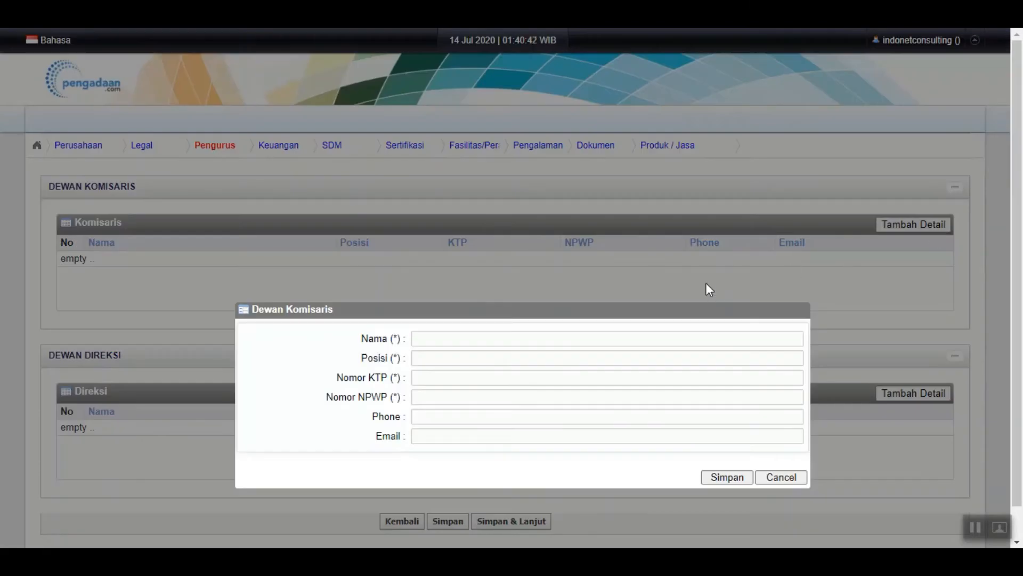
scroll(706, 283, down, 1)
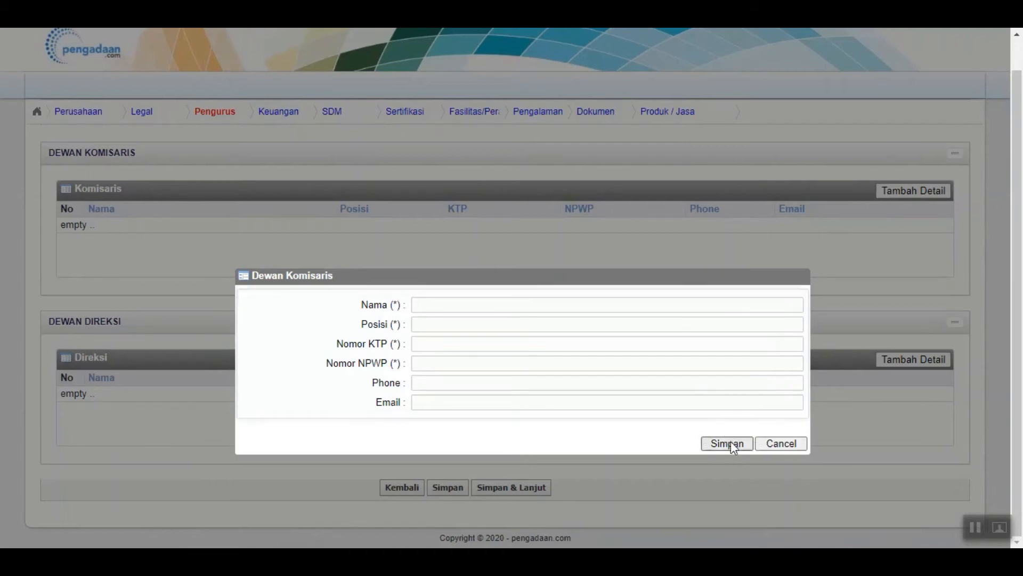
click(520, 324)
click(520, 305)
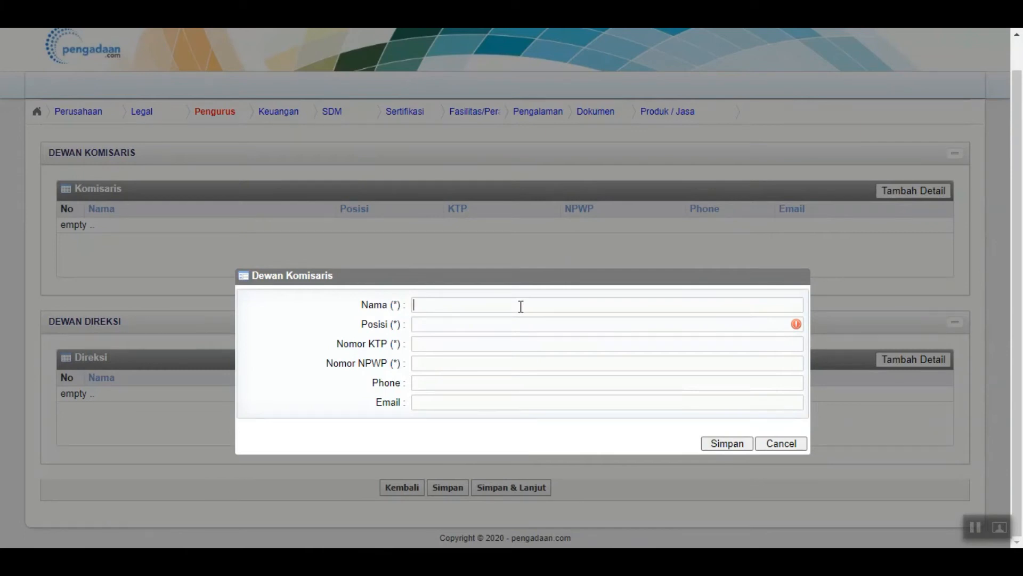
click(474, 329)
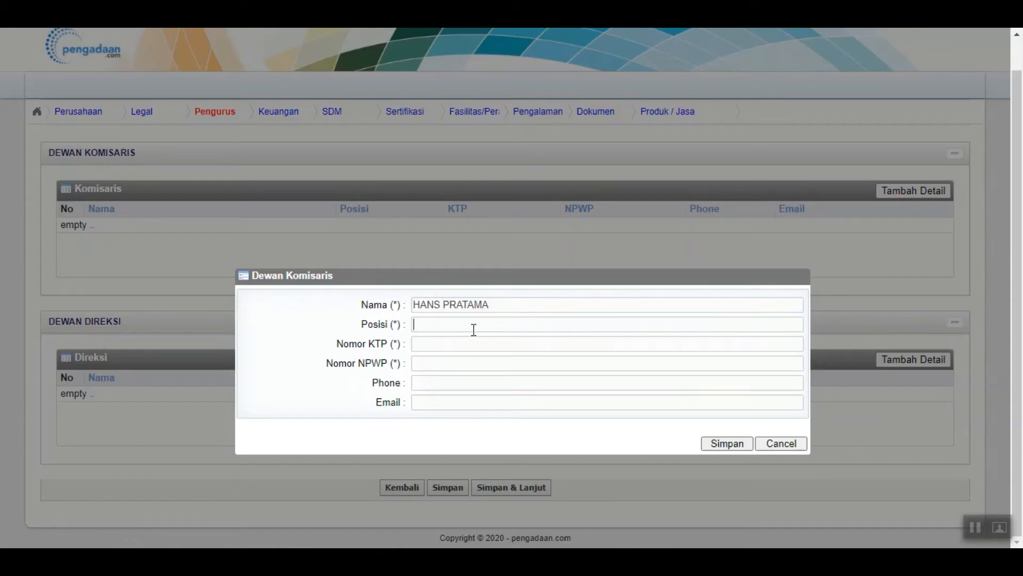
text(KOMISARIS)
click(521, 357)
click(525, 346)
Enter the commissioner's NPWP tax number and phone number
click(474, 365)
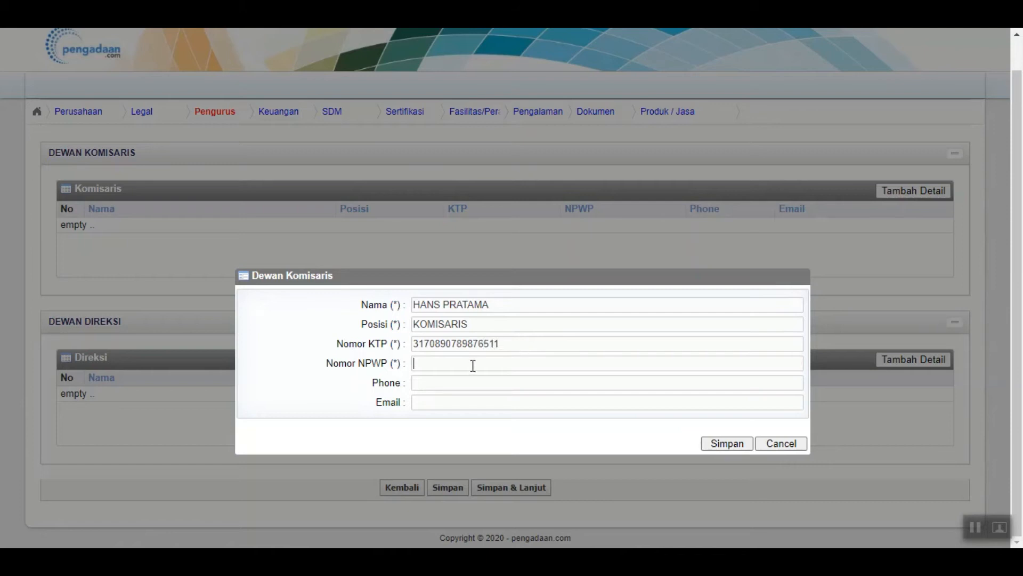
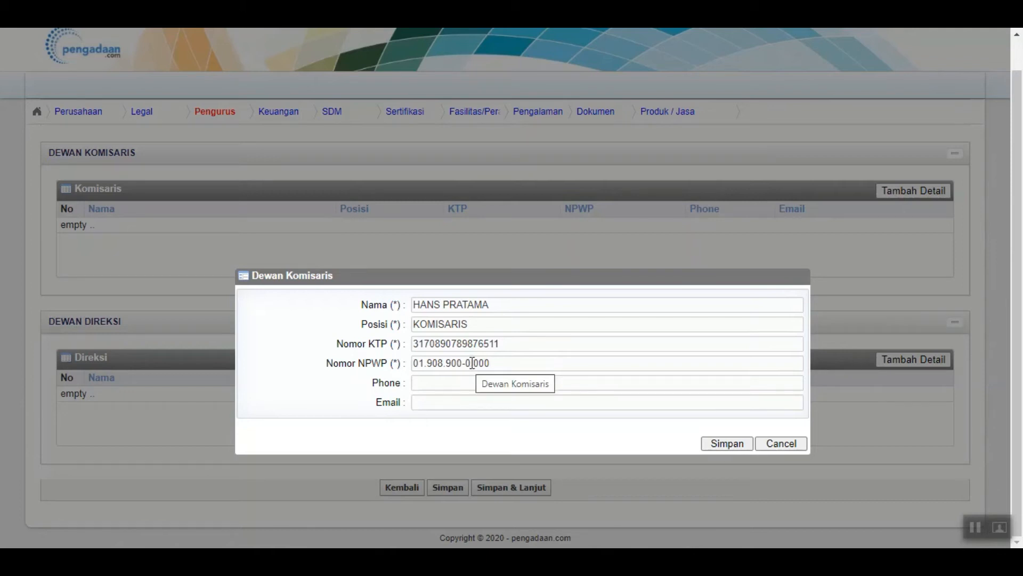
click(472, 363)
text(.111)
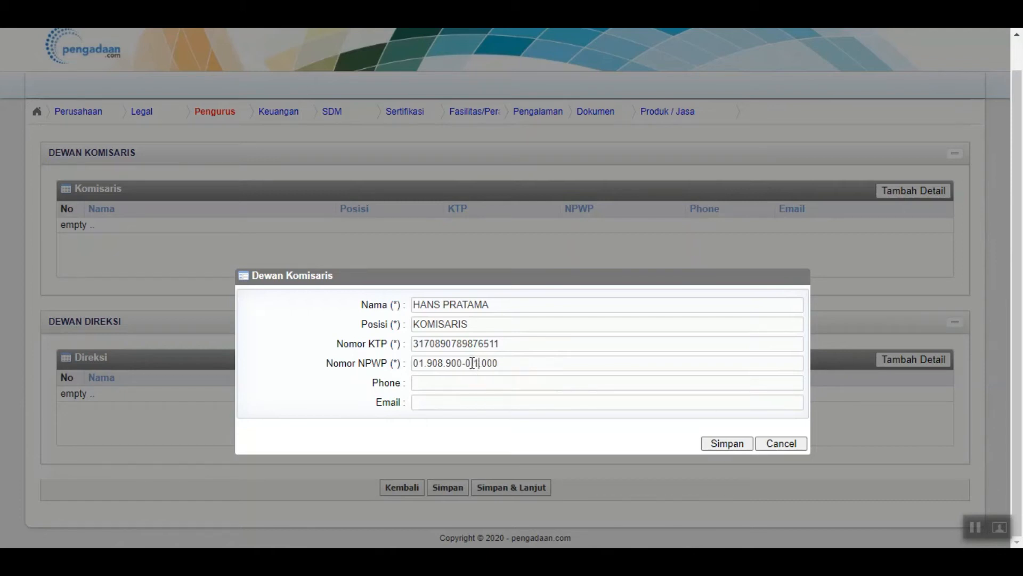
click(451, 383)
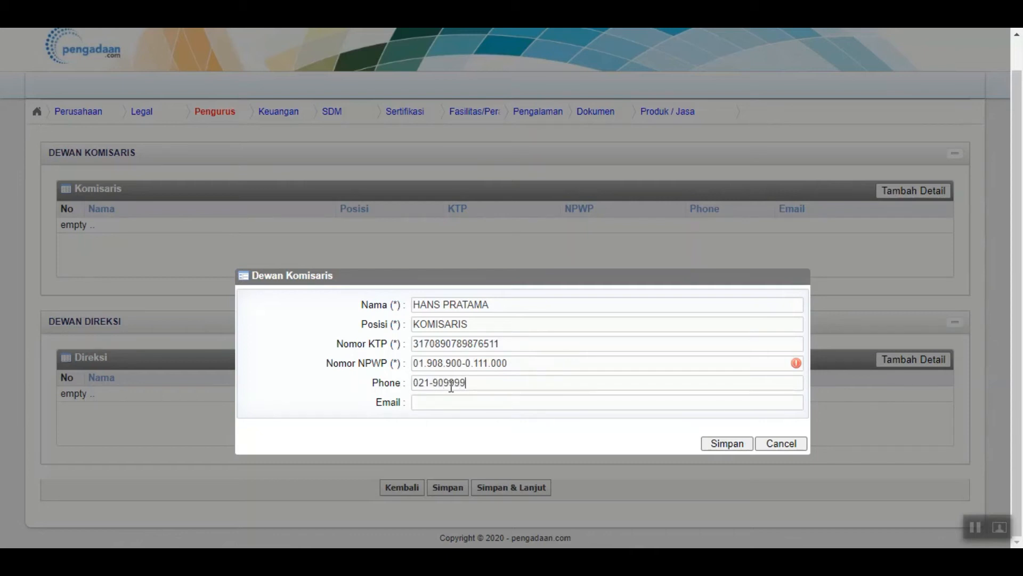
Fill in the commissioner's e-mail address and save the entry to the Komisaris table
click(434, 404)
key(ctrl+a)
key(End)
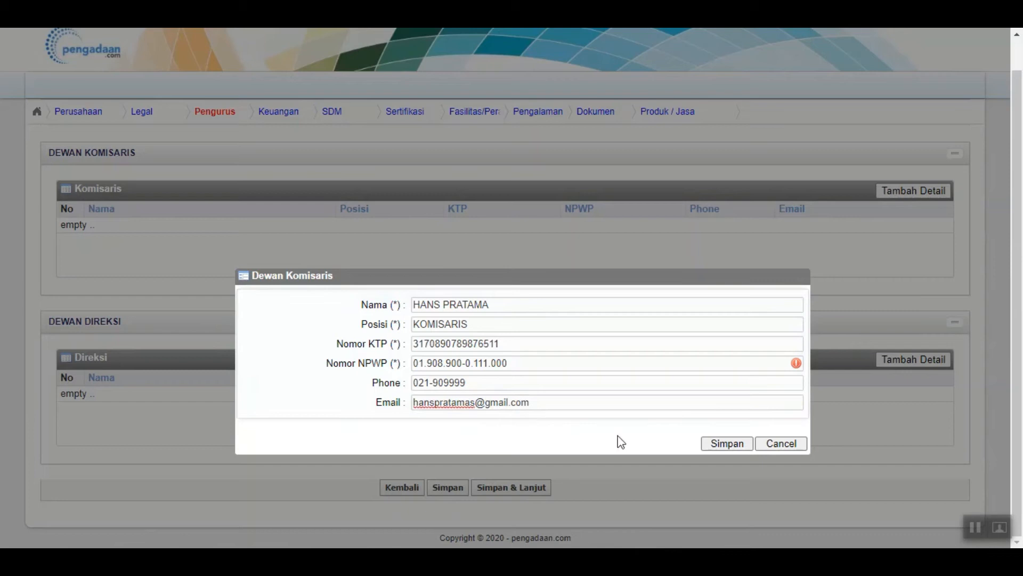
click(717, 450)
click(725, 441)
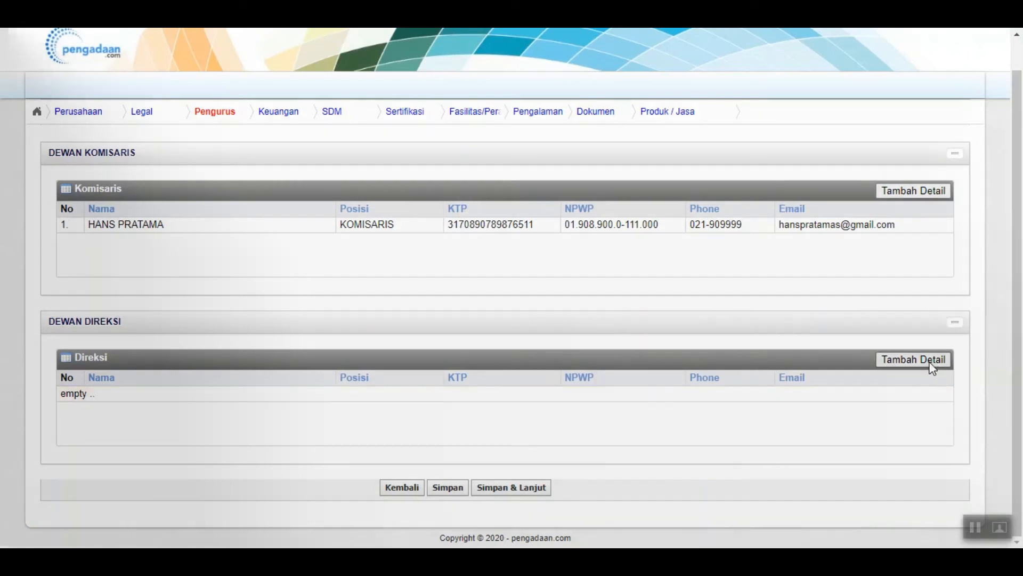
Start a director entry with the person's name, position DIREKTUR UTAMA and KTP number
click(930, 362)
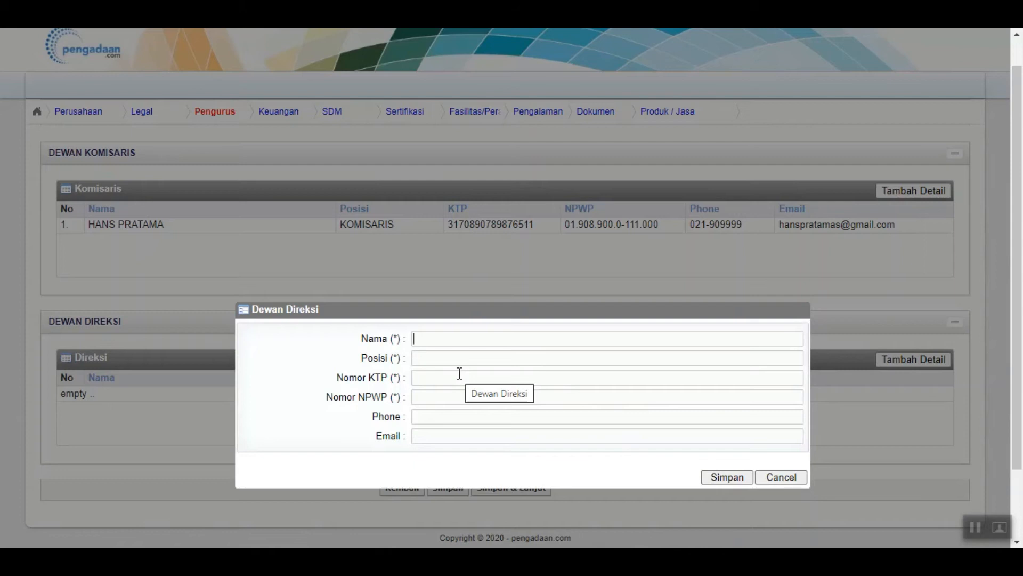
text(YUDH)
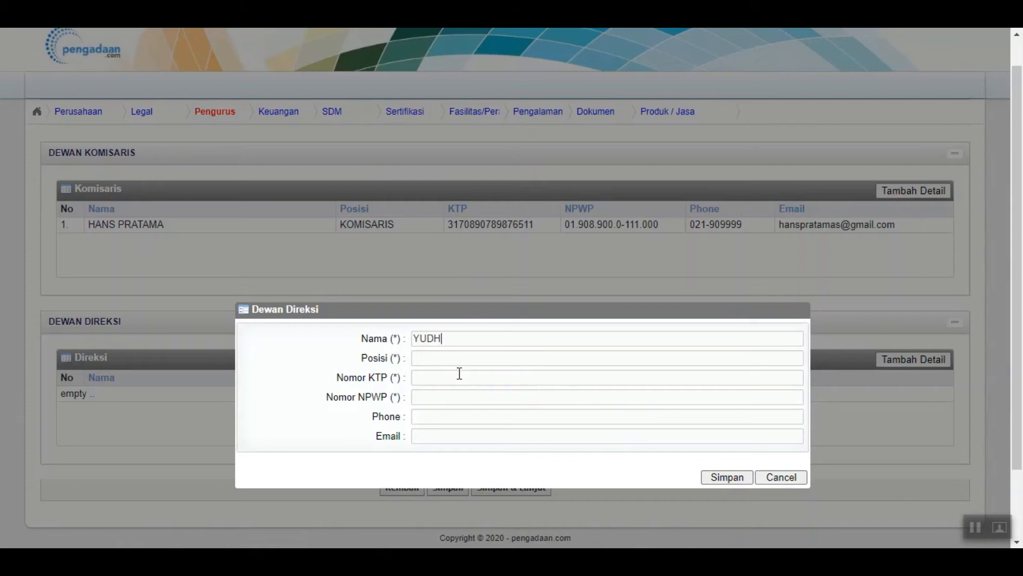
text(A)
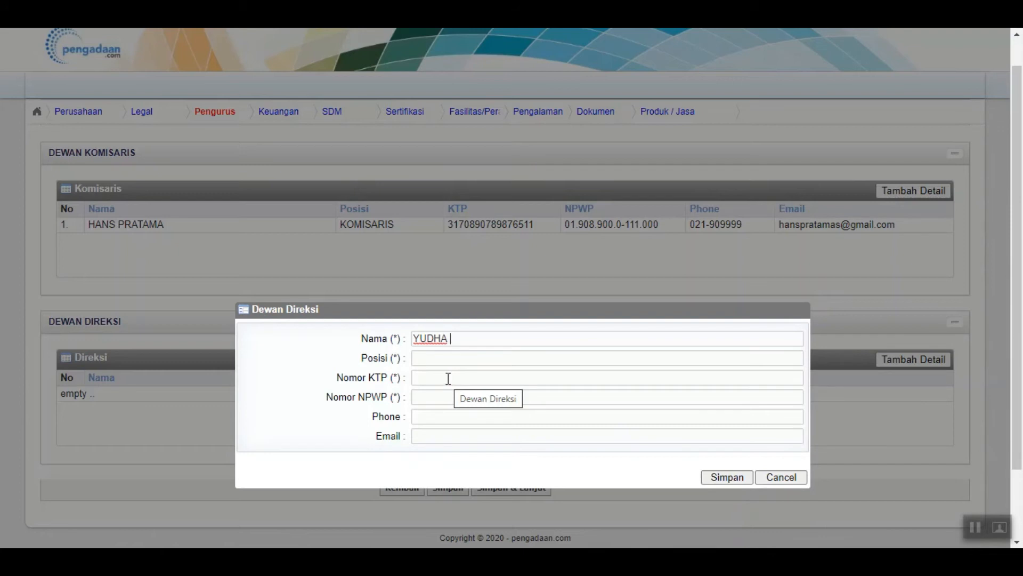
click(450, 360)
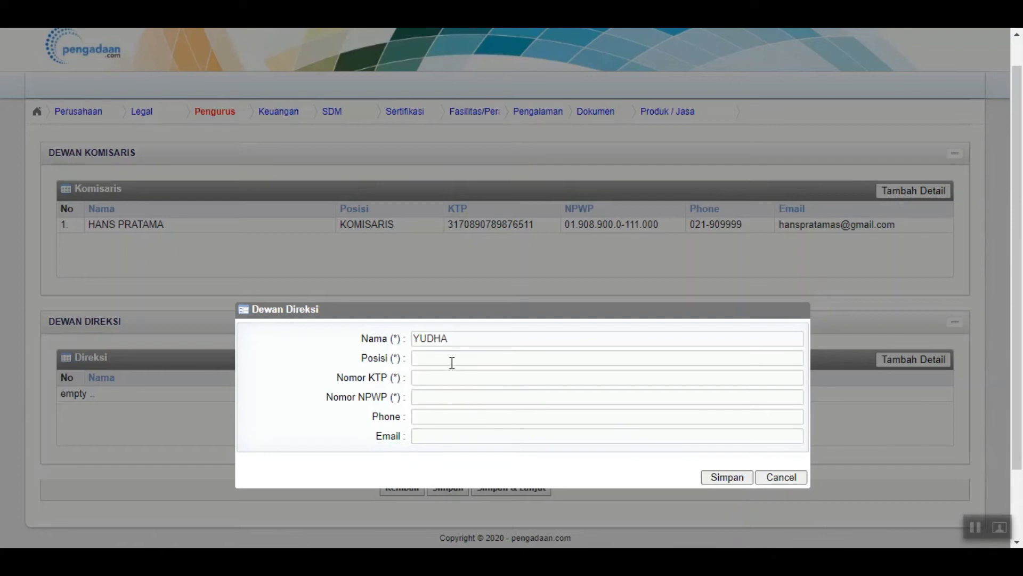
text(DIREKTUR UTAMA)
click(447, 373)
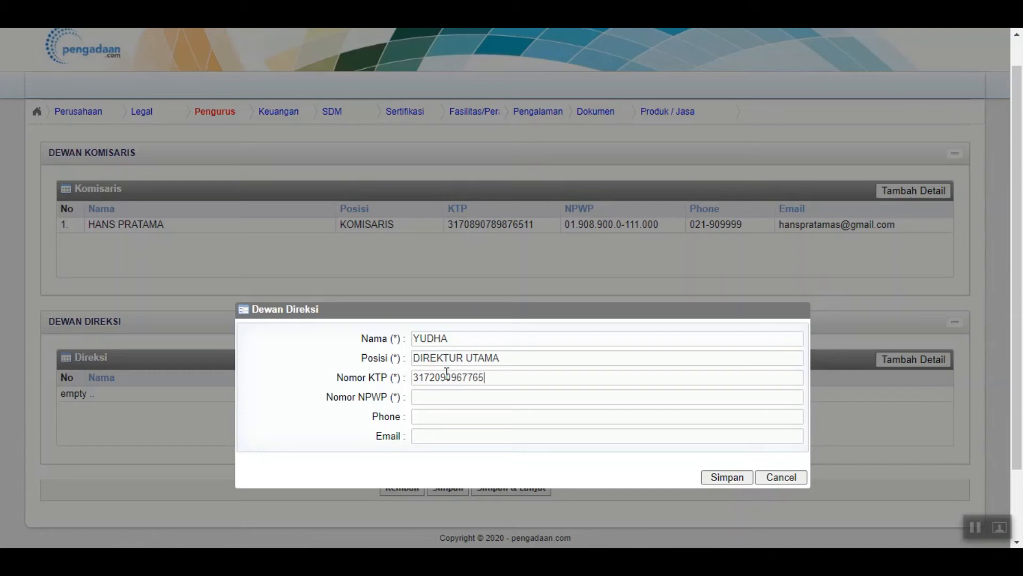
Add the director's tax number, phone and e-mail, save, then save Pengurus and continue
click(445, 394)
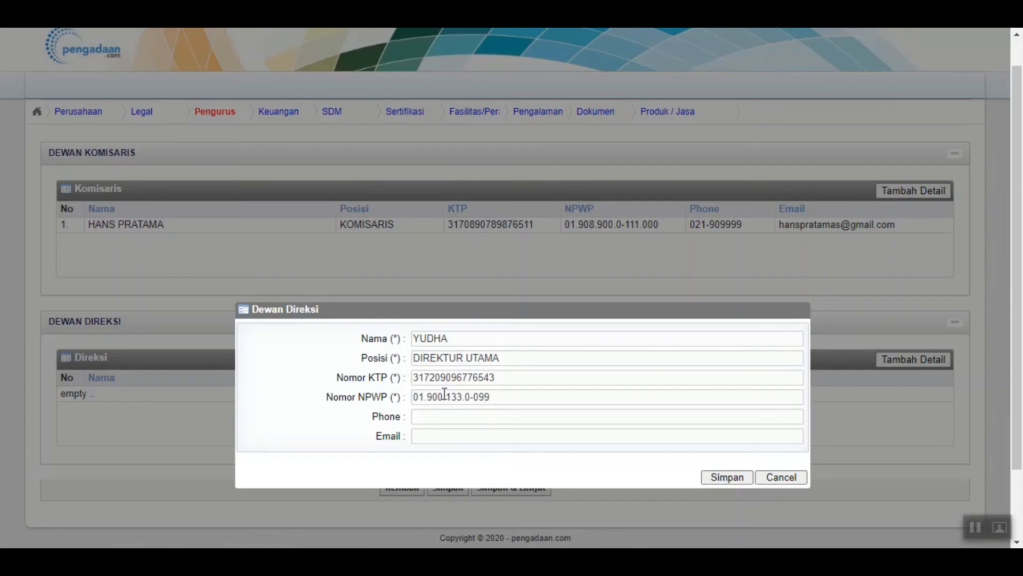
click(440, 417)
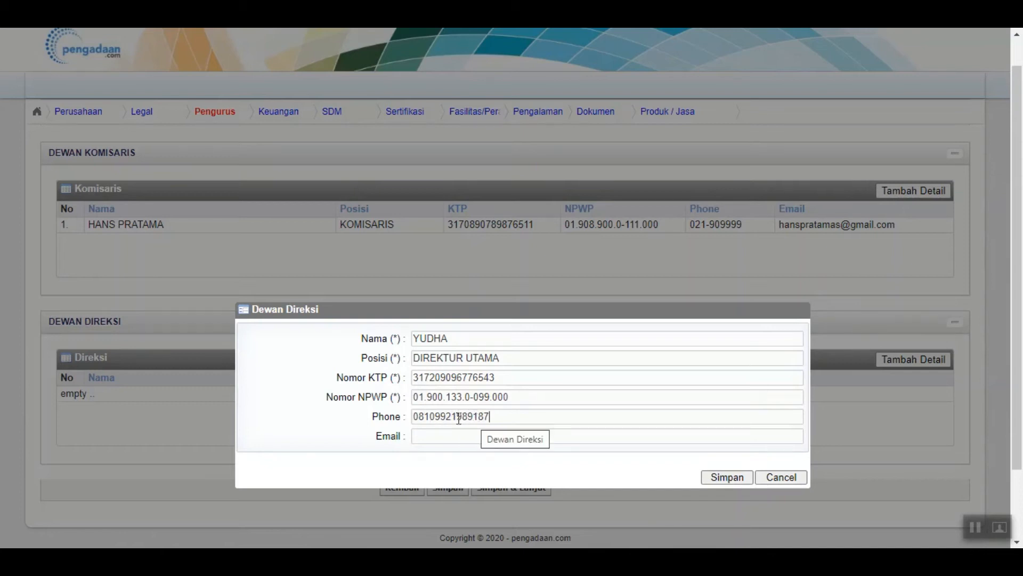
click(424, 436)
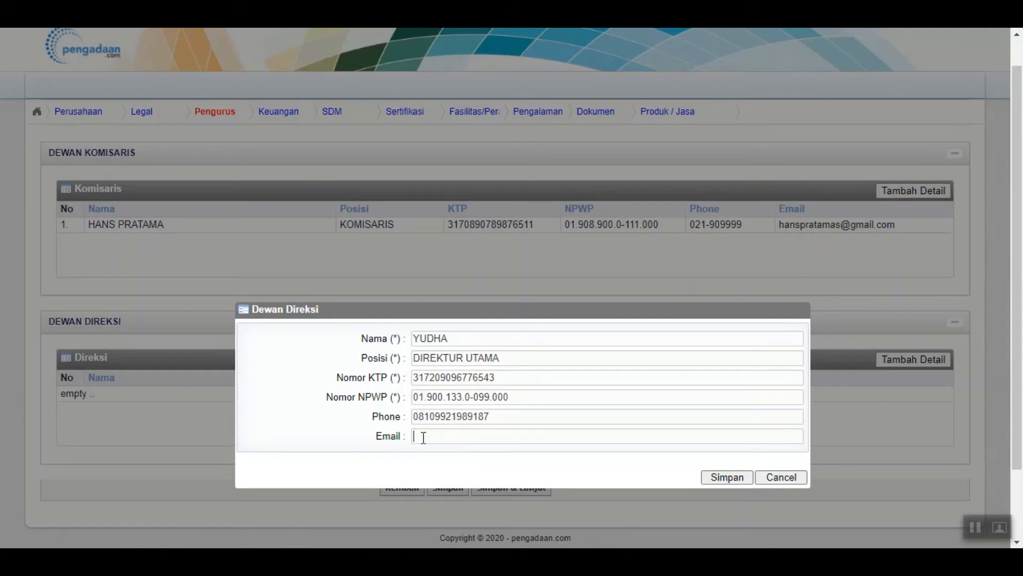
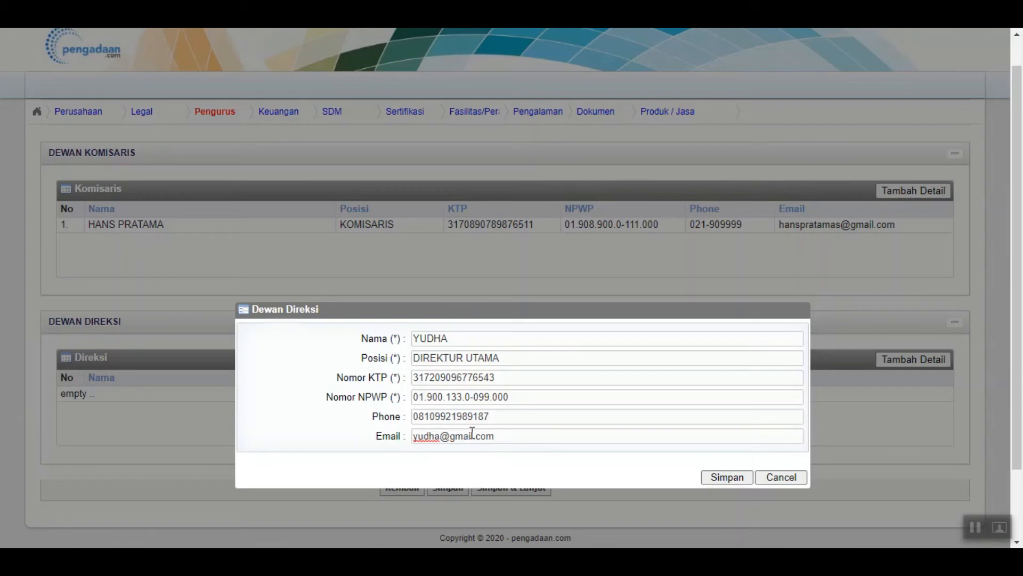
click(734, 481)
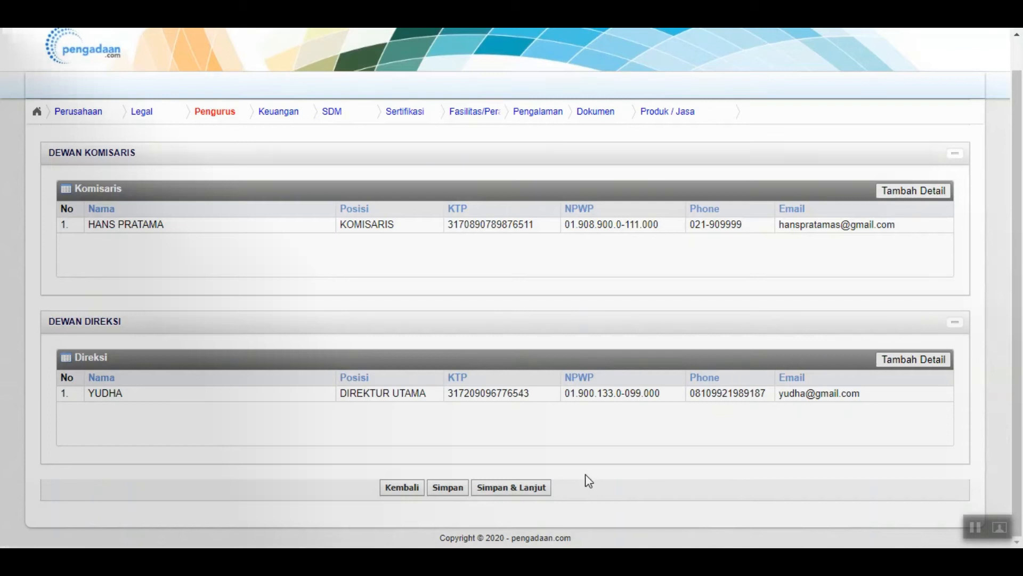
click(509, 487)
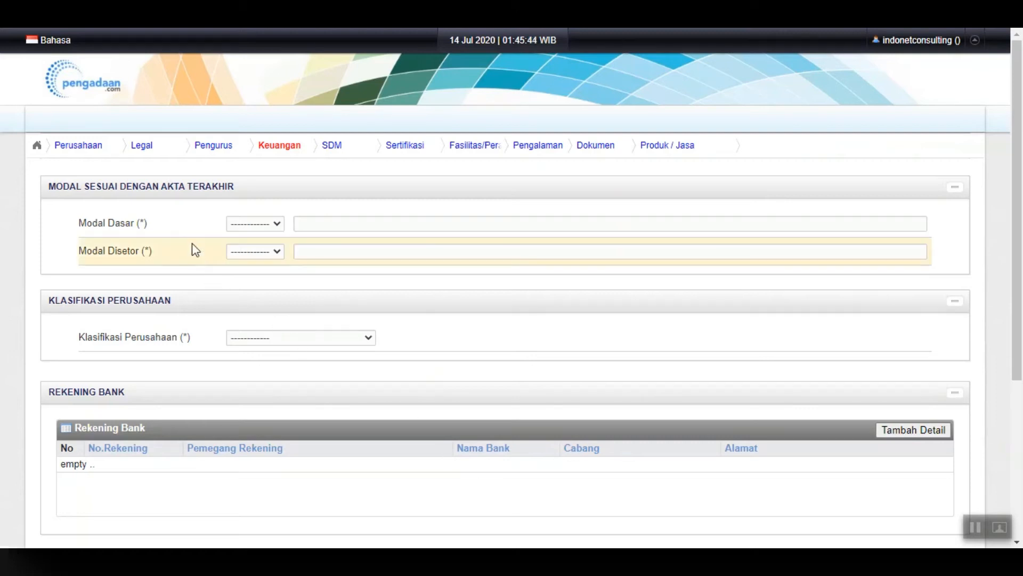
Set Modal Dasar to IDR 1,000,000,000 and Modal Disetor to IDR 500,000,000
click(262, 224)
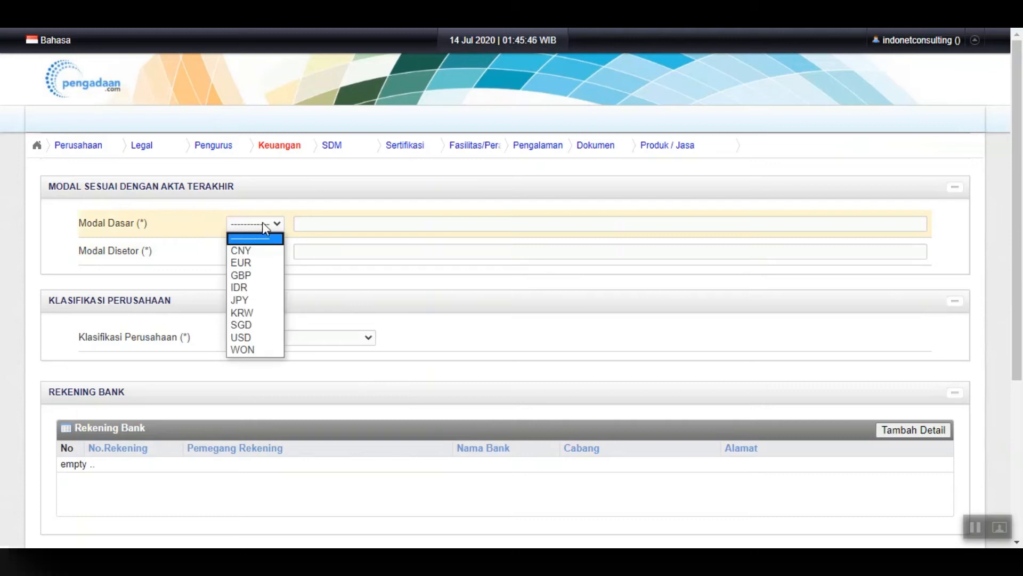
click(260, 289)
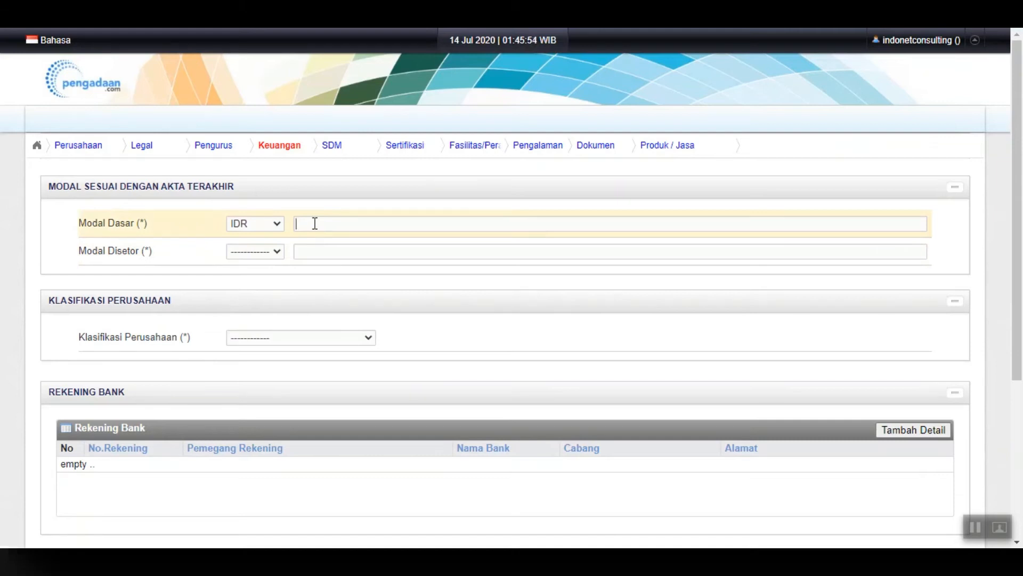
text(1000000000)
click(266, 251)
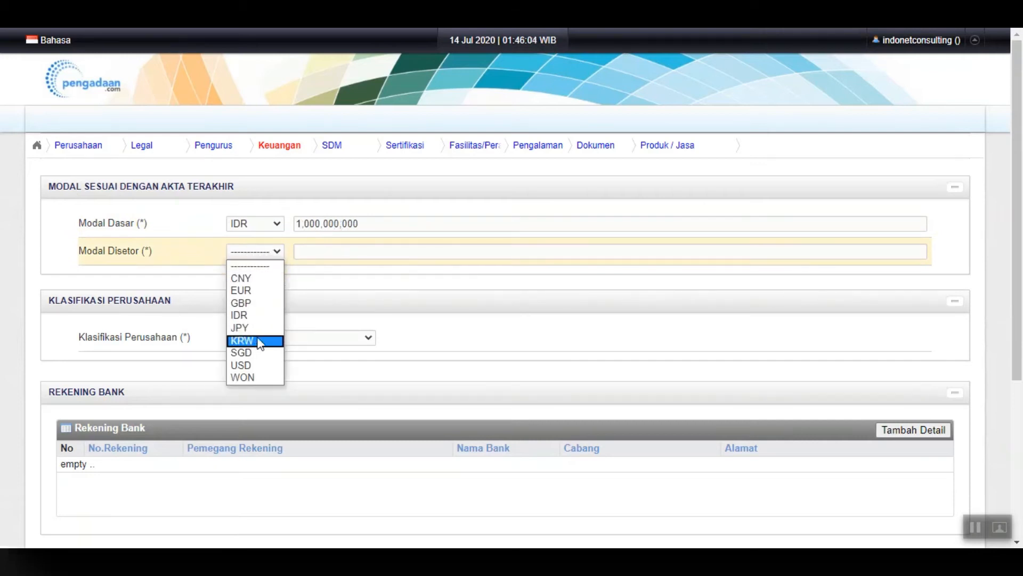
click(262, 315)
click(323, 252)
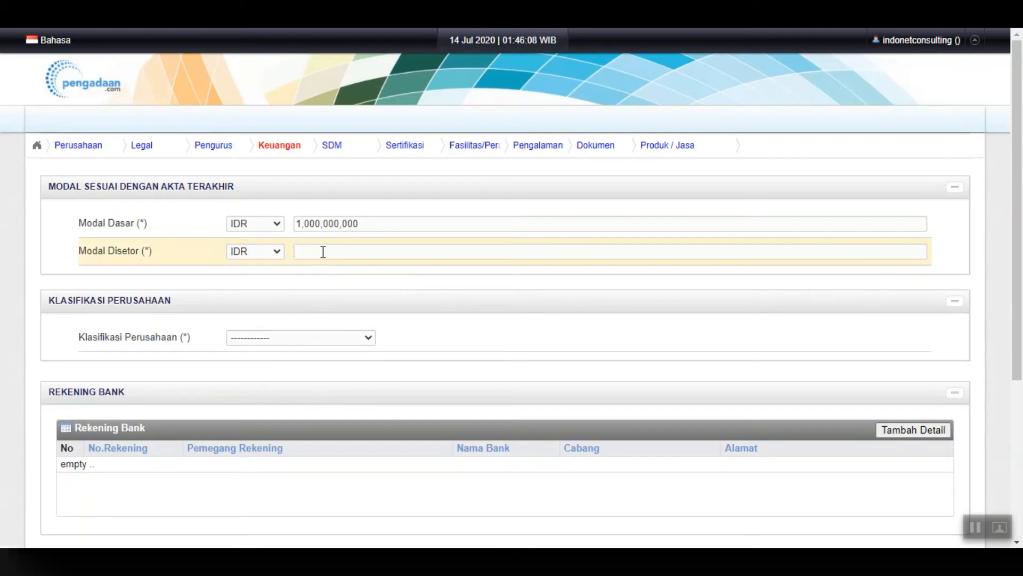
text(500000000)
click(344, 278)
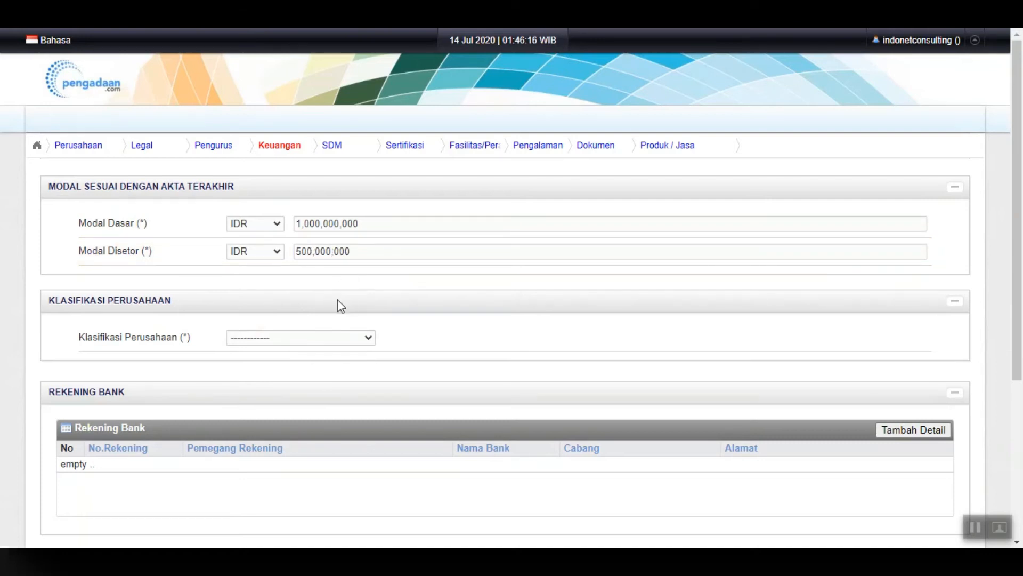
Set Klasifikasi Perusahaan to BESAR
click(326, 341)
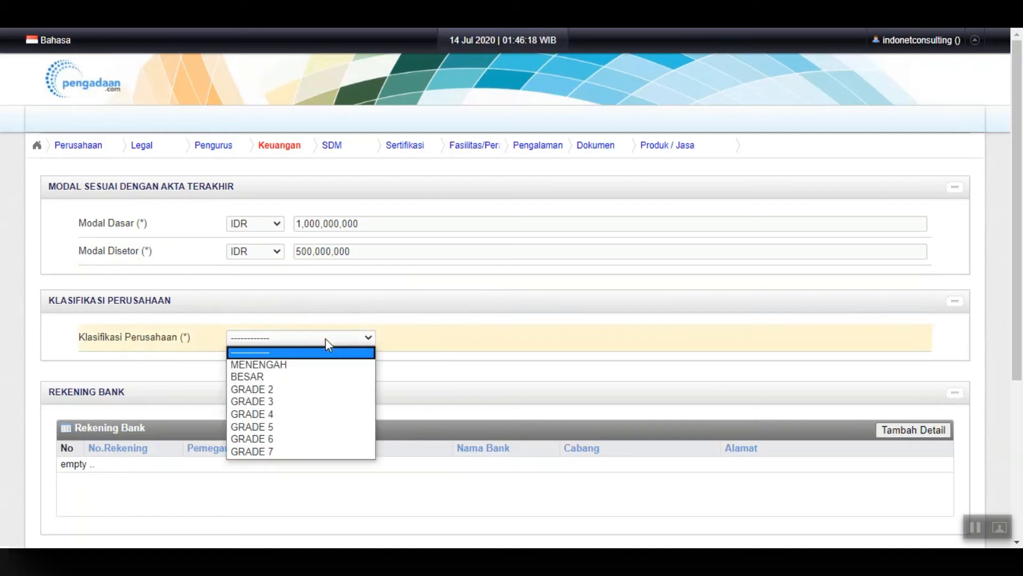
click(276, 377)
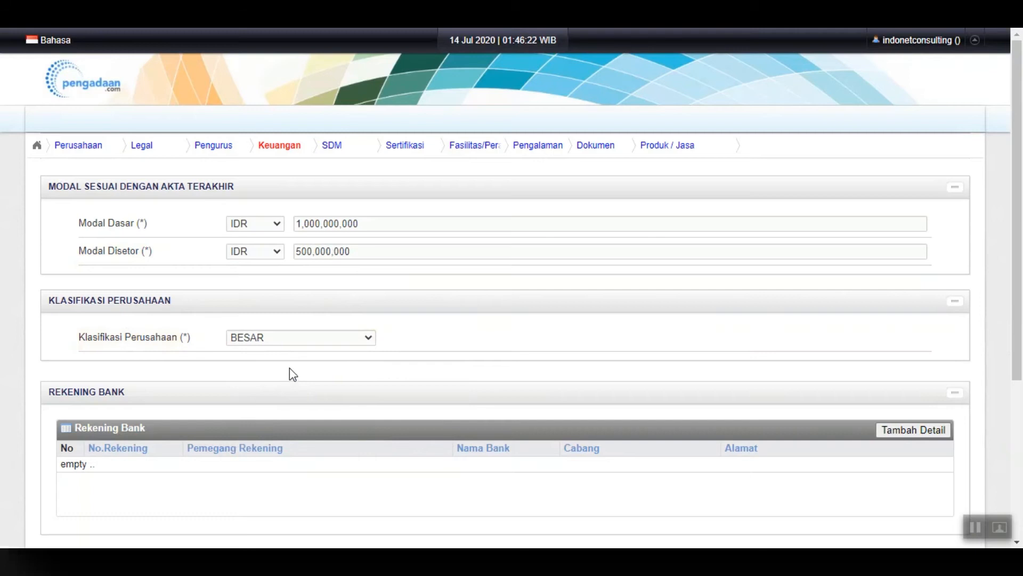
drag(1018, 254, 1021, 343)
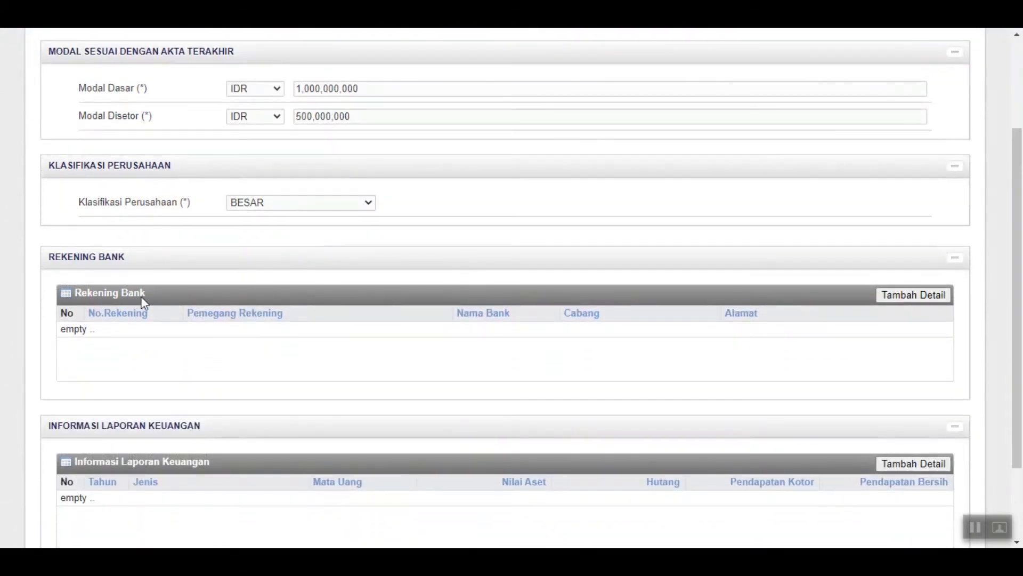
Start a bank account entry with the account number and holder INDONET CONSULTING
click(914, 306)
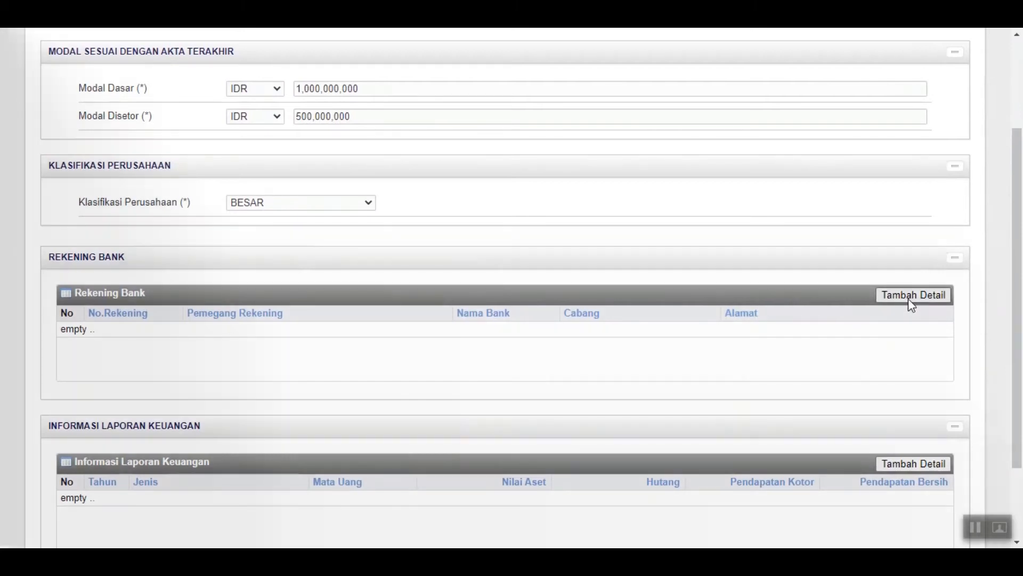
click(913, 304)
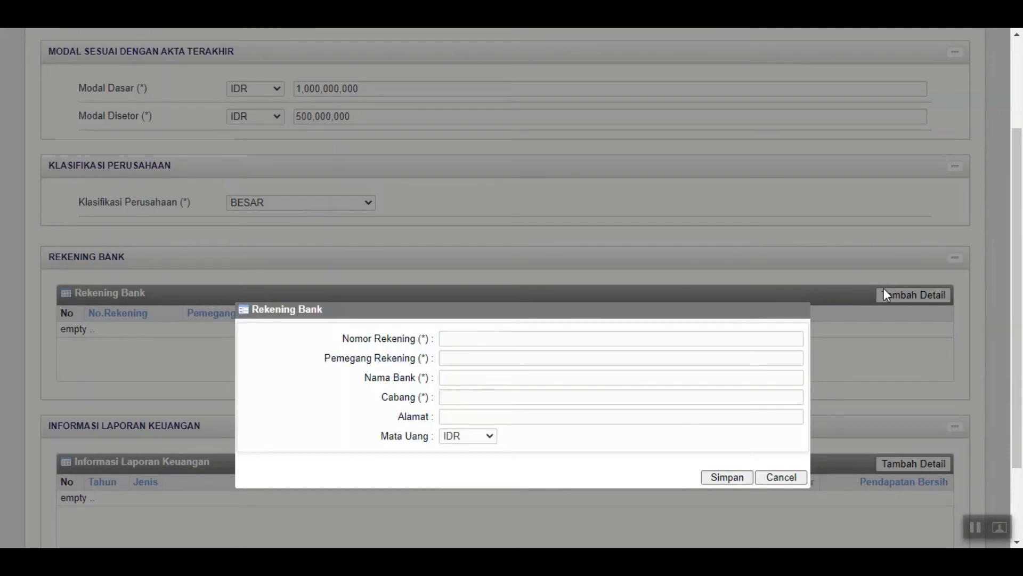
scroll(459, 295, down, 2)
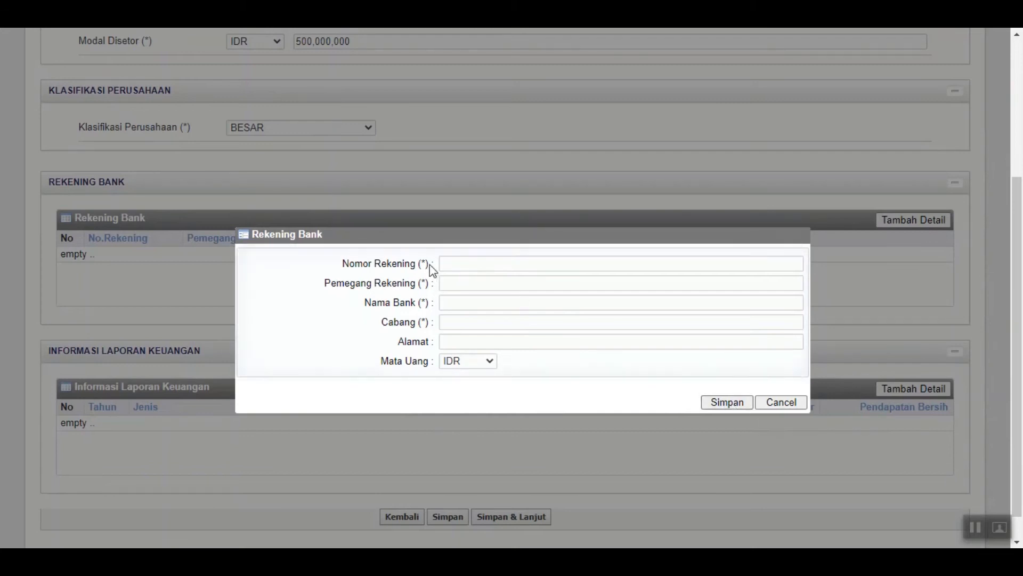
click(477, 265)
click(460, 287)
text(INDO)
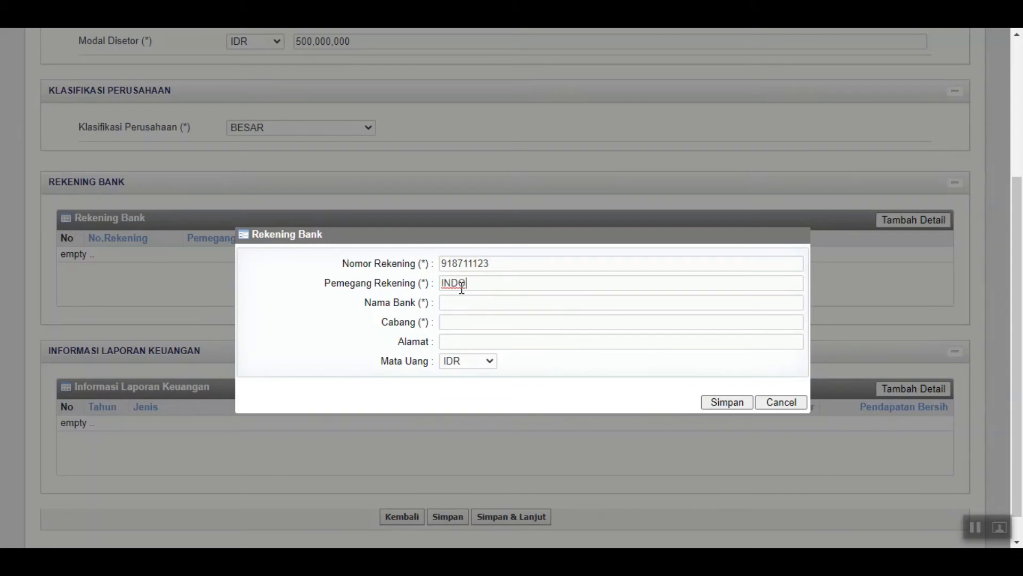
text(NET CONSULTING)
Set bank MANDIRI, branch JAKARTA PUSAT and bank address, save, and start a financial report entry
click(449, 300)
text(MANDIRI)
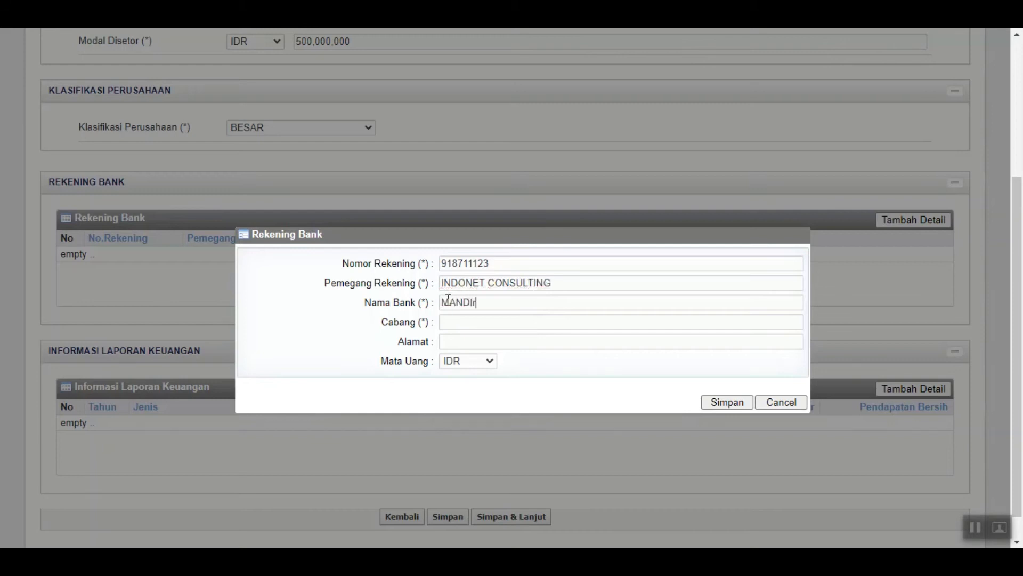
click(453, 323)
text(JAKARTA PUSAT)
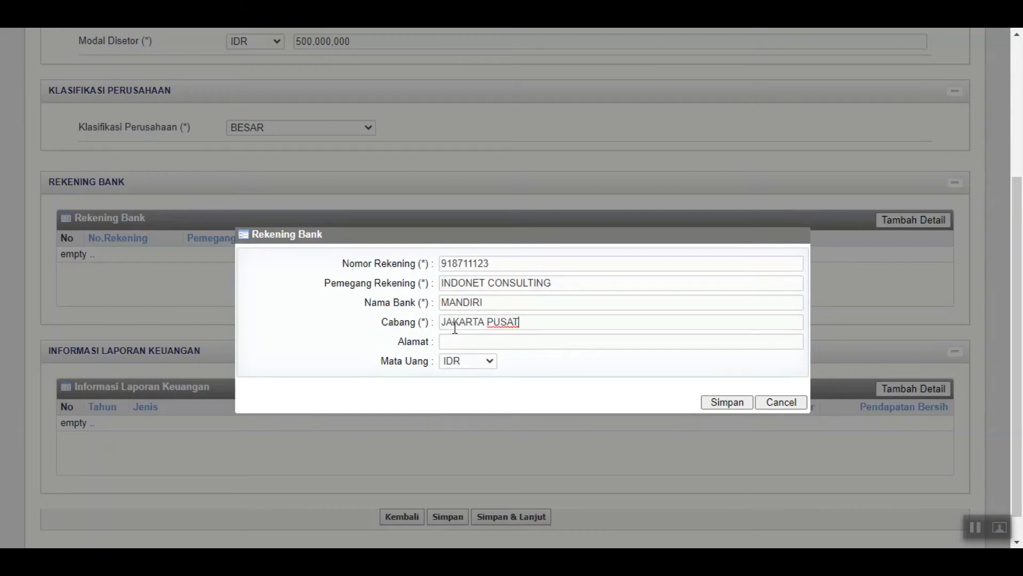
click(450, 343)
text(JALAN BA)
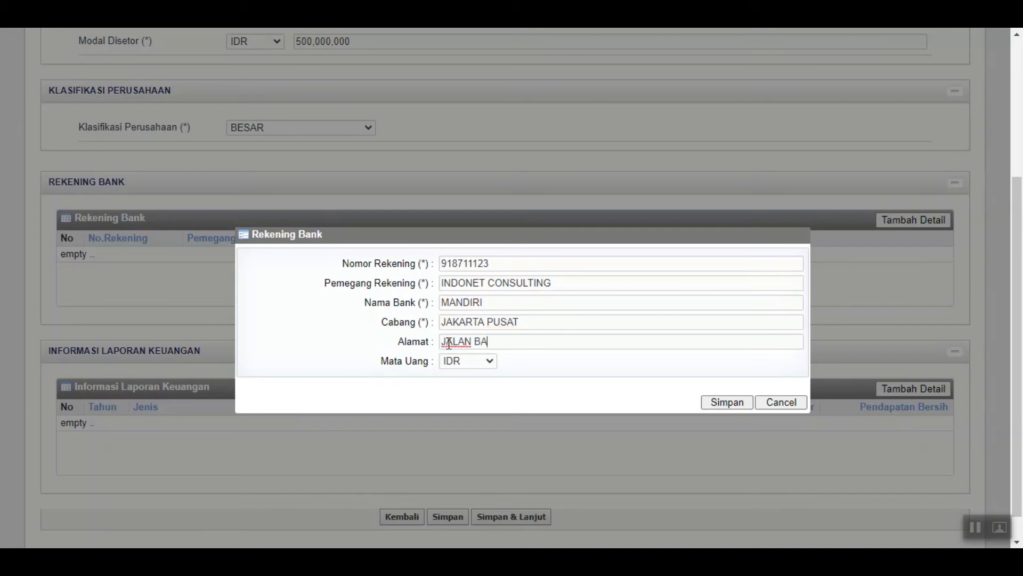
text(NGAU)
click(729, 406)
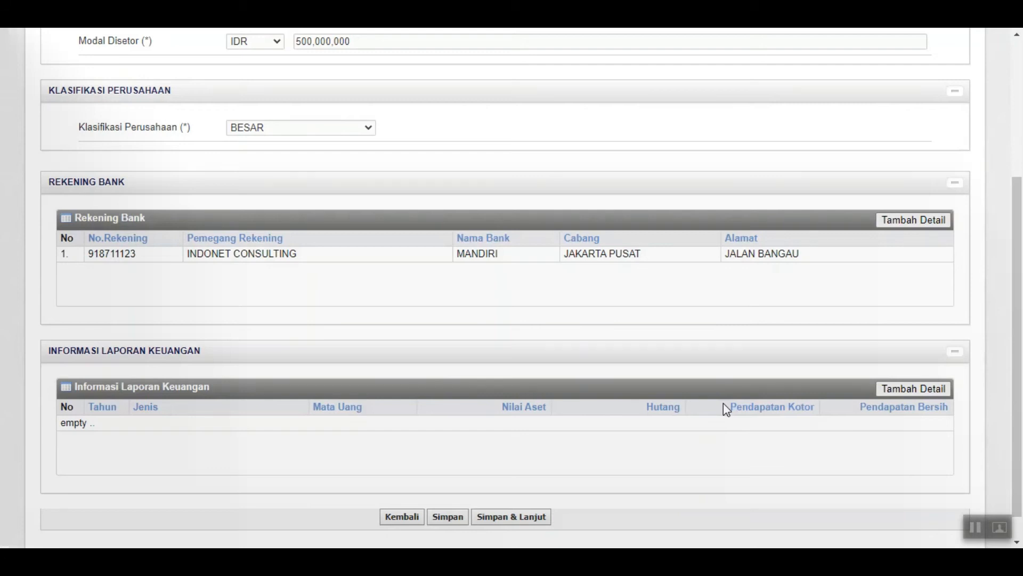
click(910, 389)
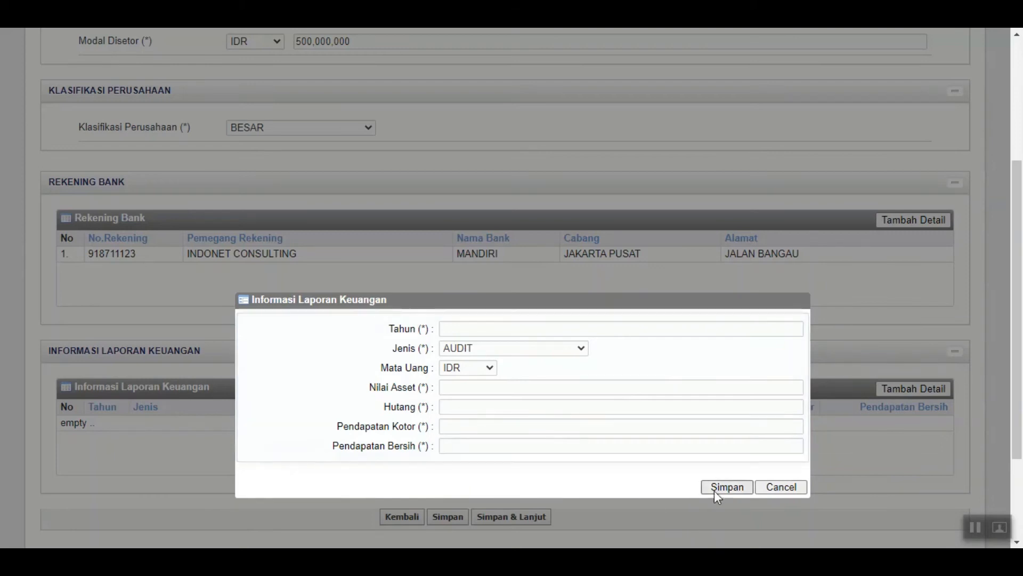
Enter the 2018 financial report: assets 2,000,000,000, debt 100,000,000, gross 1,500,000,000, net 1,300,000,000
click(495, 325)
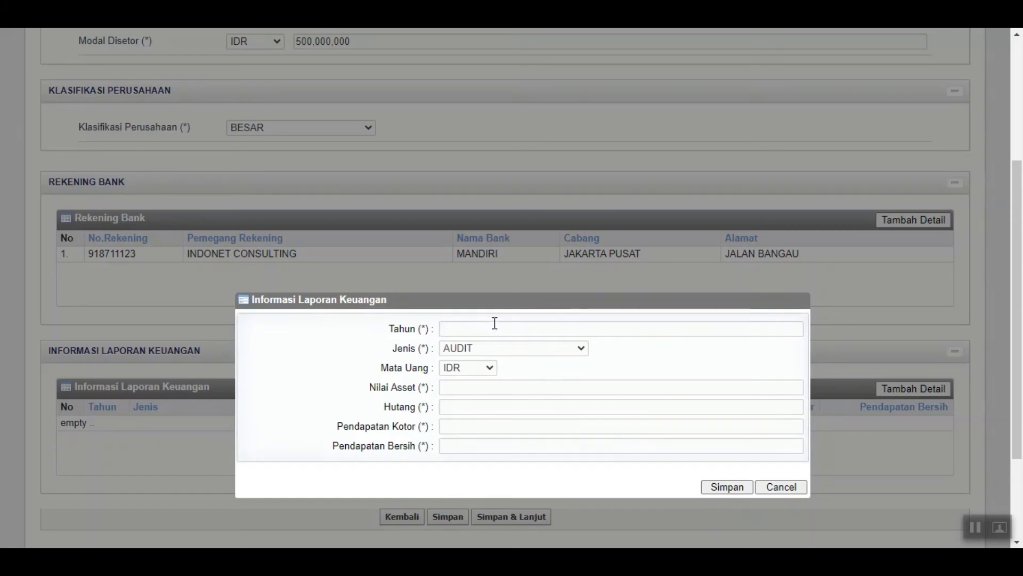
text(2018)
click(478, 391)
text(2000000000)
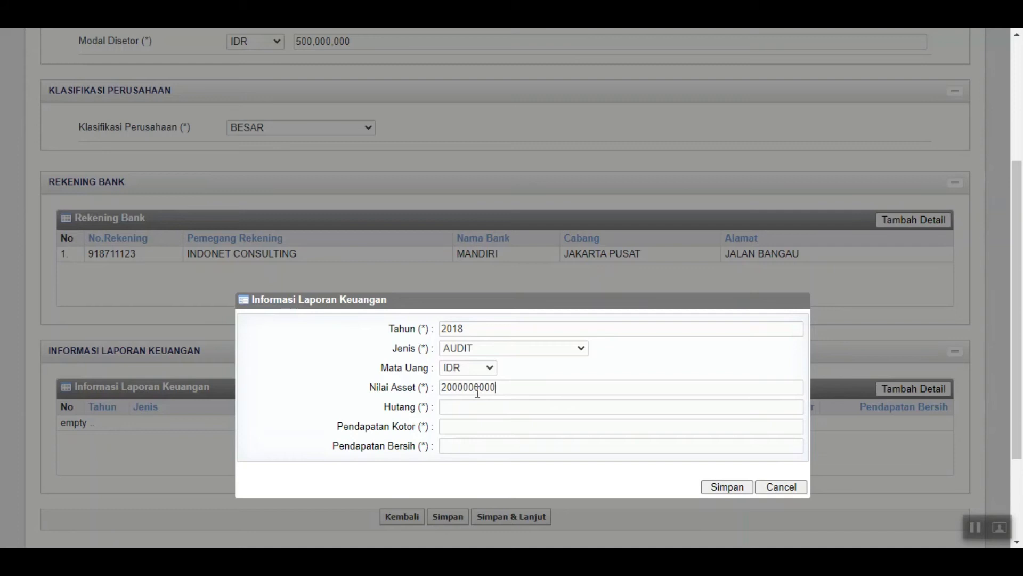
click(467, 409)
text(100000000)
click(470, 427)
text(15000)
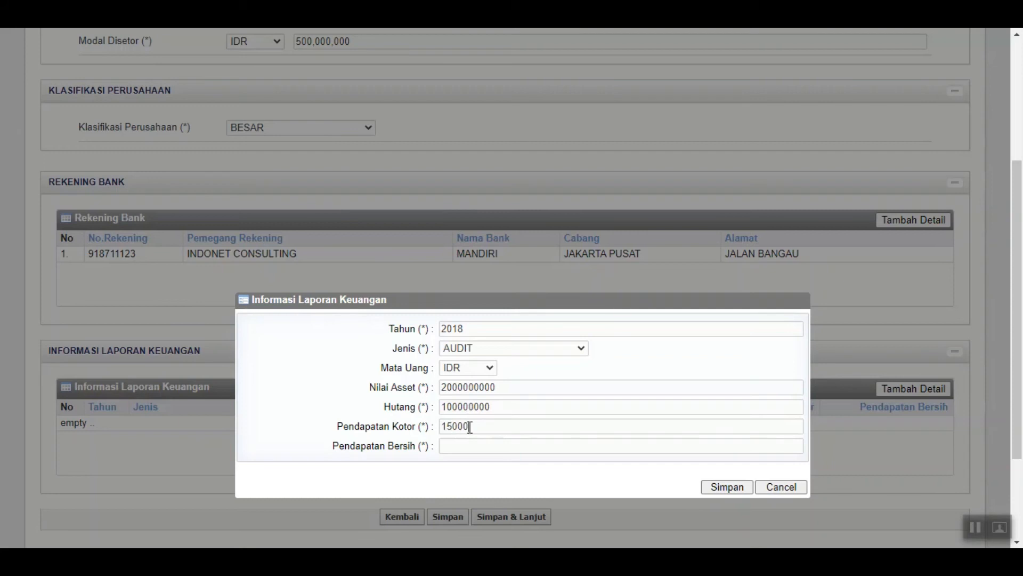
text(00000)
click(465, 444)
text(1300000000)
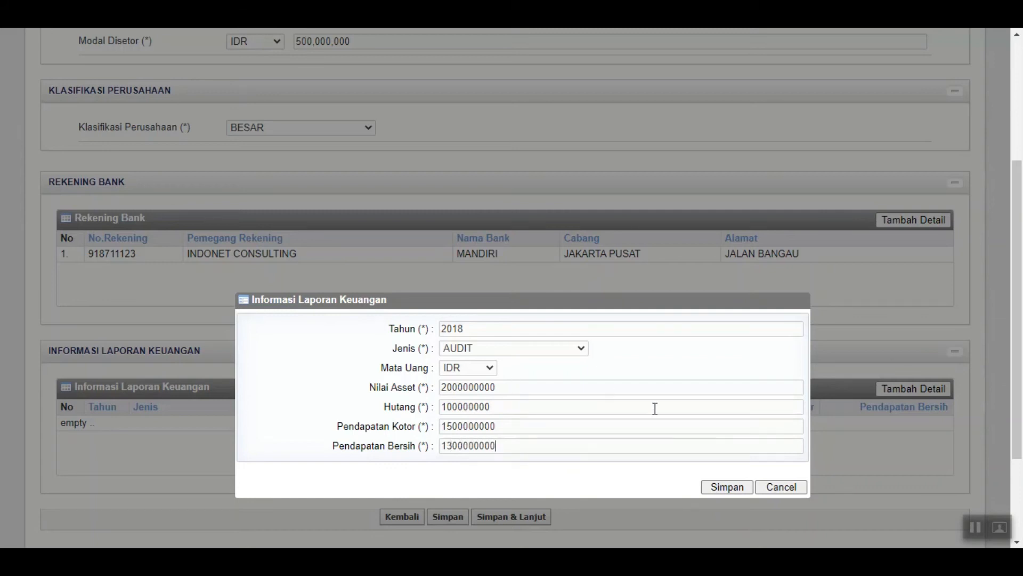
Save the financial report entry and the Keuangan page, continuing to SDM
click(726, 487)
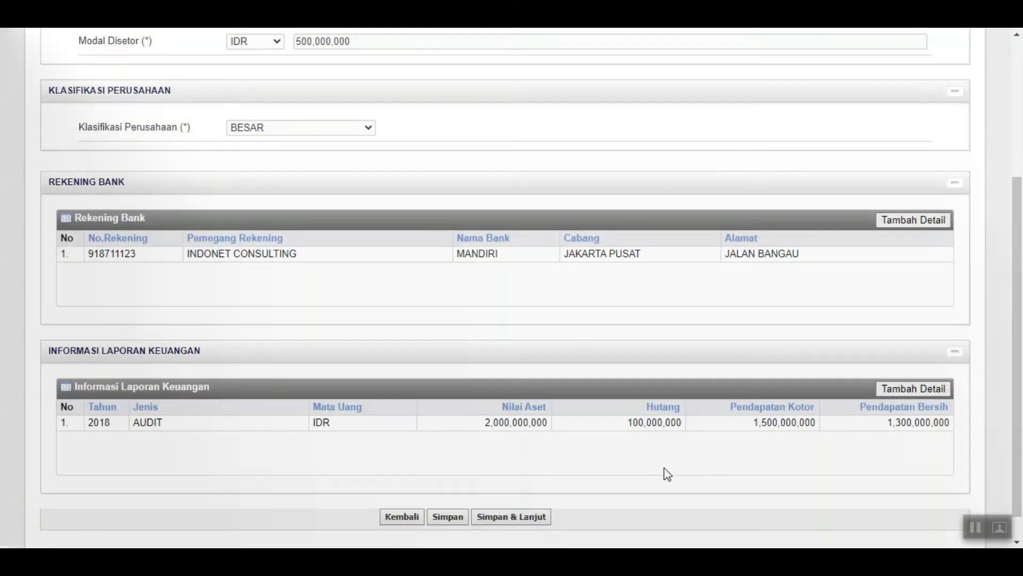
scroll(616, 456, down, 1)
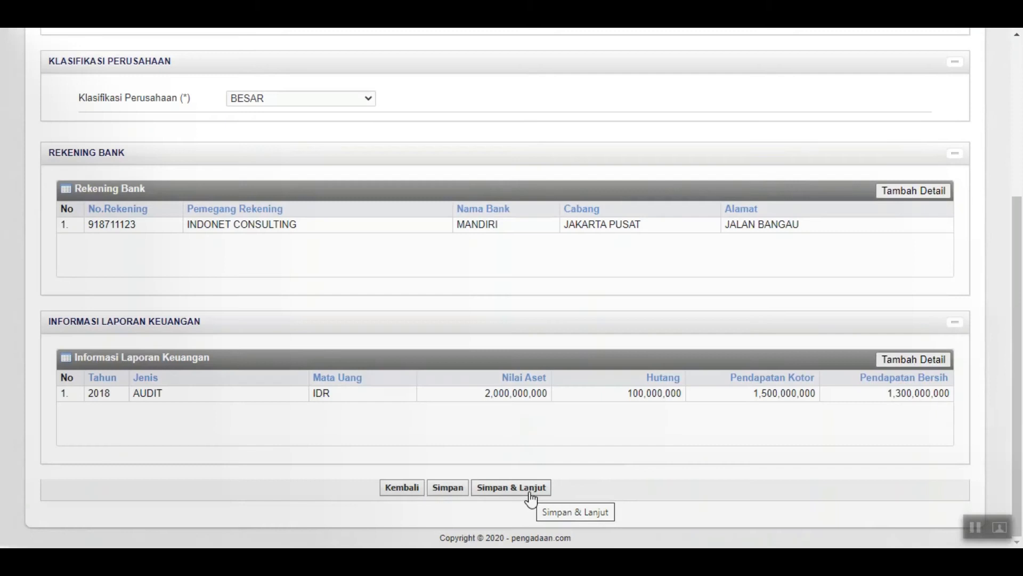
click(531, 487)
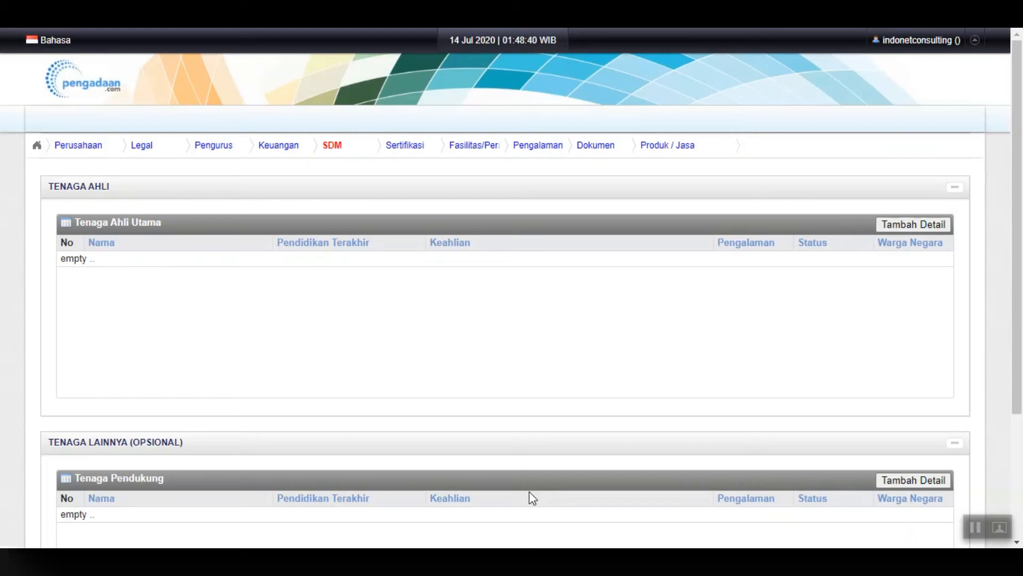
Add a main expert with the expert's name, education S2 and expertise SENIOR CONSULTANT
scroll(368, 432, down, 2)
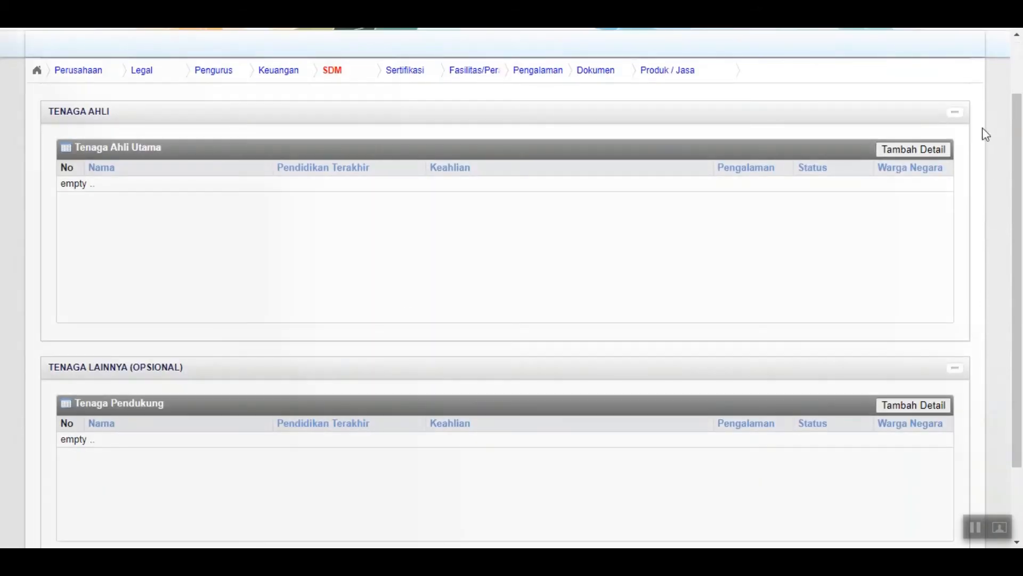
click(922, 150)
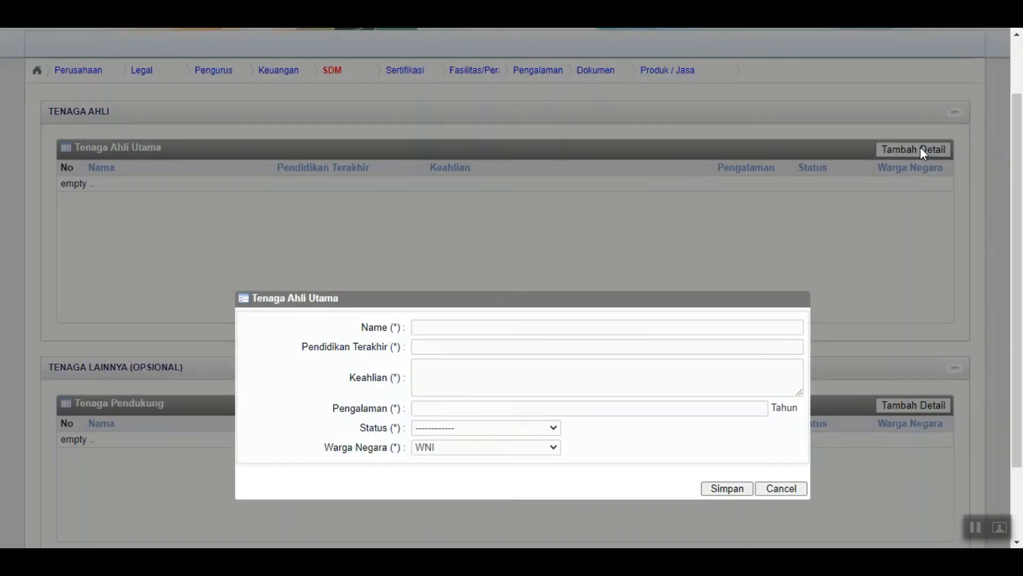
scroll(893, 185, down, 2)
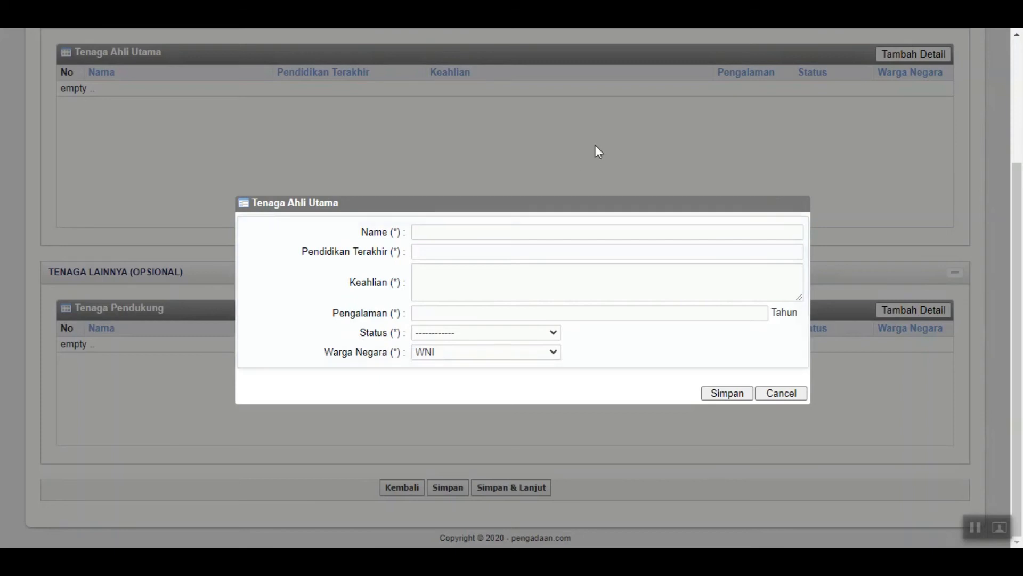
click(547, 231)
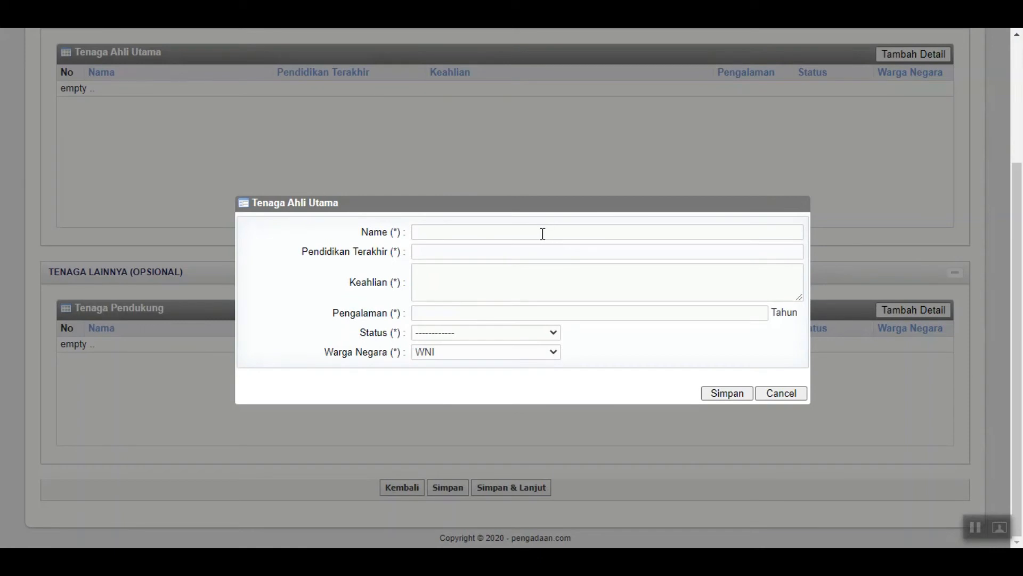
text(JOHNNY)
click(489, 253)
text(S2)
click(485, 288)
text(SENIOR CON)
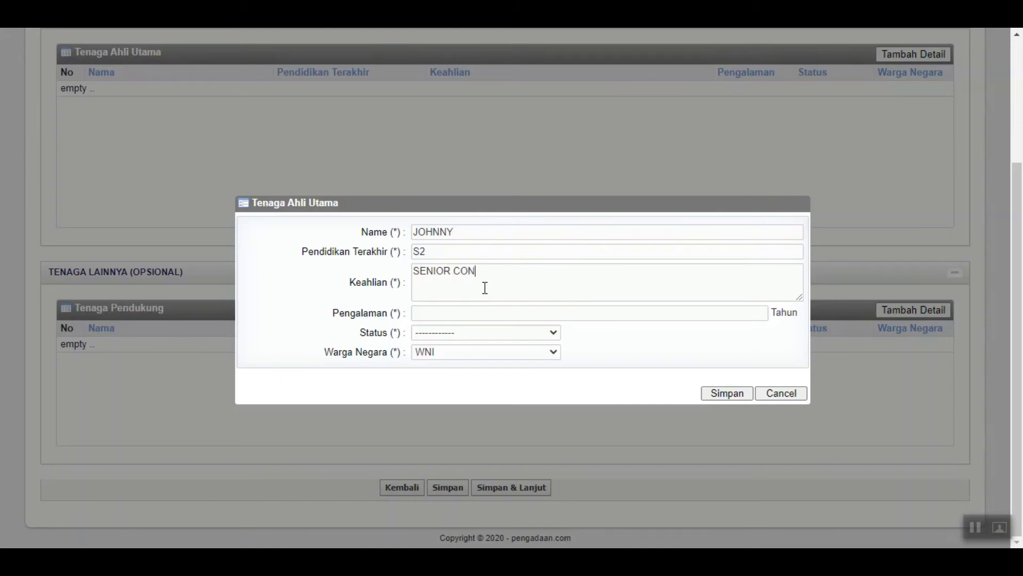
text(SULTANT)
Set 10 years' experience, status TETAP and citizenship WNI, then save the expert
click(497, 312)
text(10)
click(507, 333)
click(494, 360)
click(504, 356)
click(504, 356)
click(726, 395)
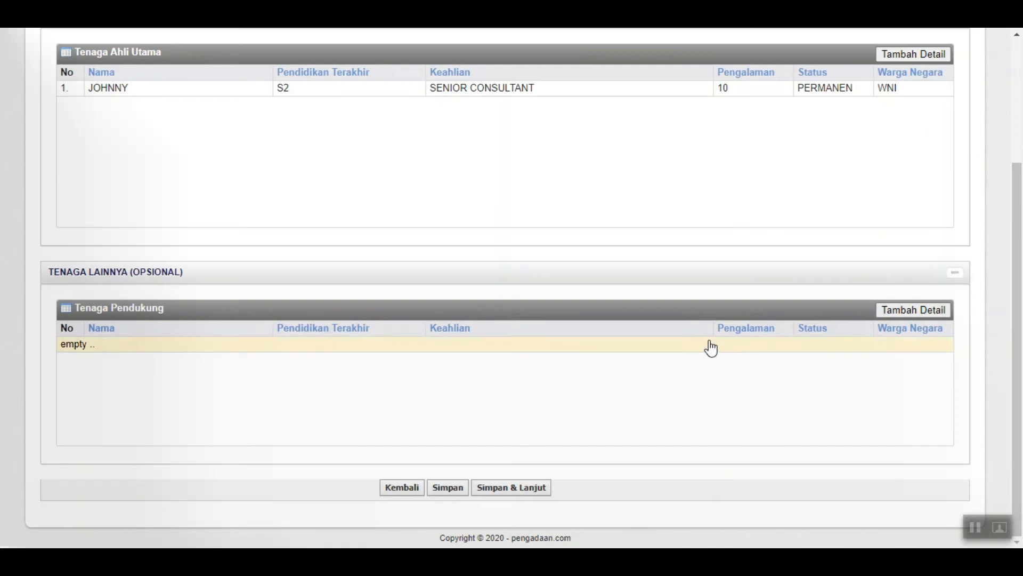
Add a support staff member with the staffer's name, education S1 and expertise JUNIOR CONSULTANT
click(940, 309)
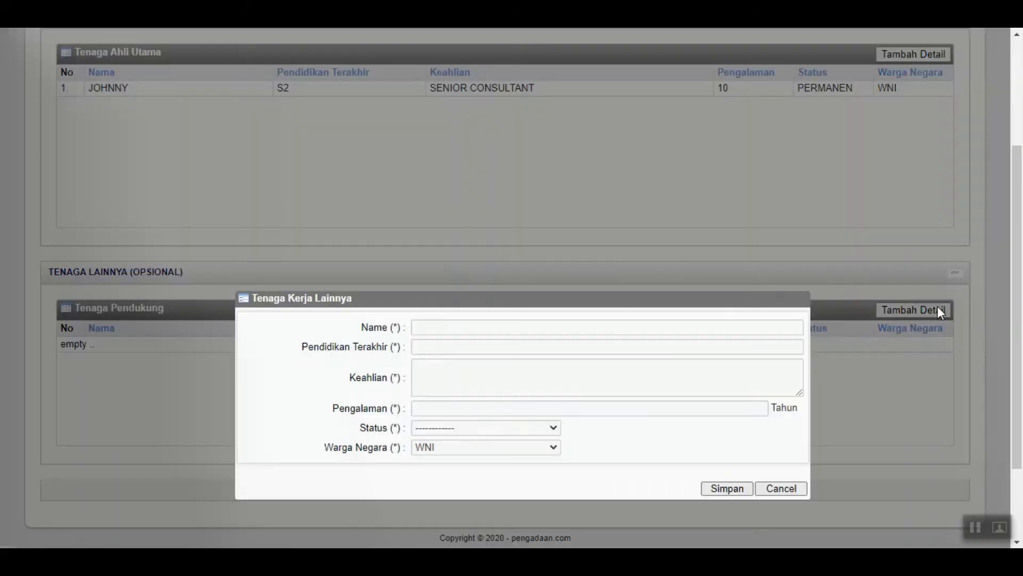
click(602, 322)
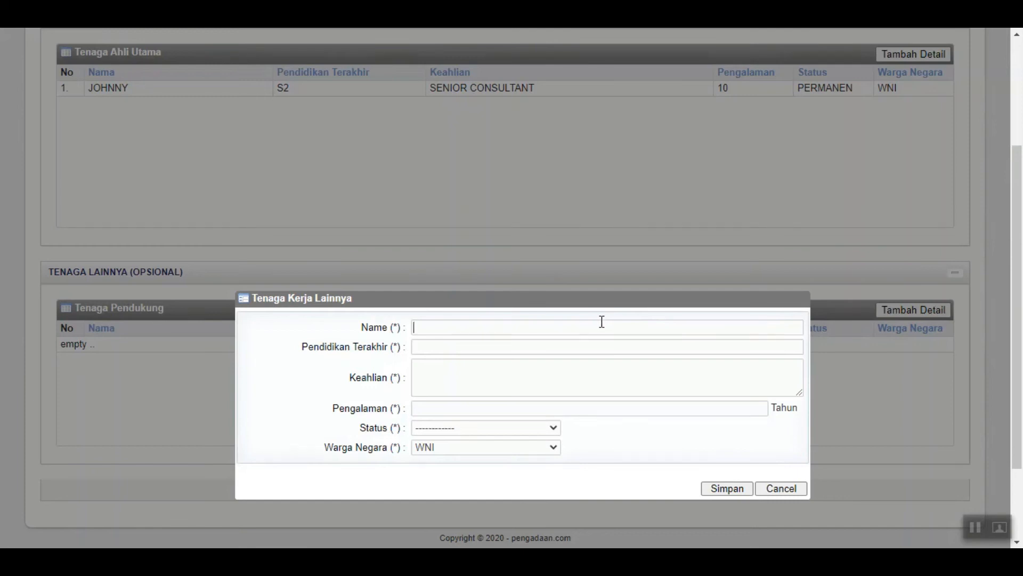
text(BURHAN)
click(529, 347)
text(S1)
click(525, 386)
text(JUNIOR CONSULTa)
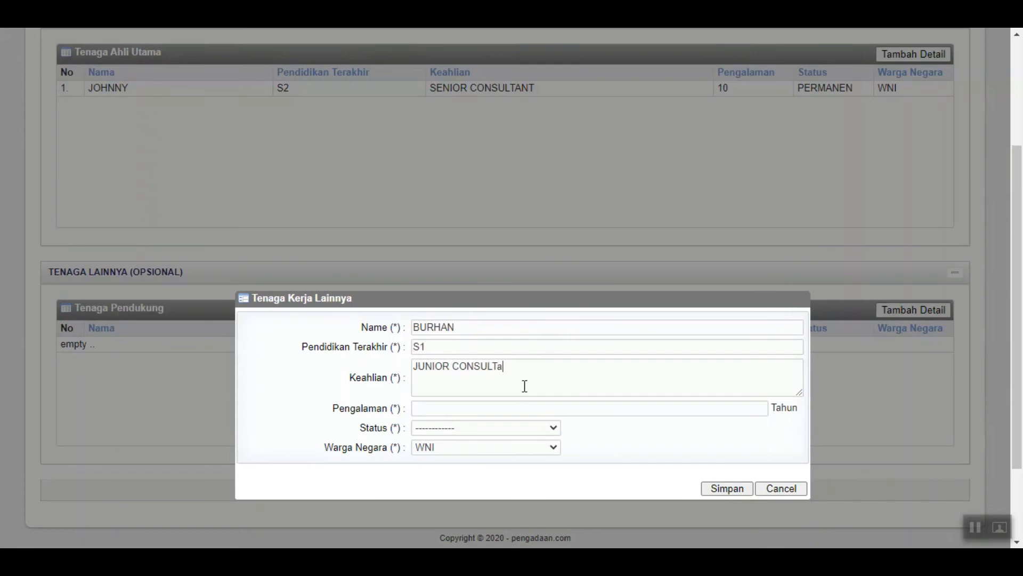
key(BackSpace)
text(ANT)
Set 1 year's experience, status KONTRAK, citizenship WNI, save, and continue to Sertifikasi
click(525, 409)
text(1)
click(520, 427)
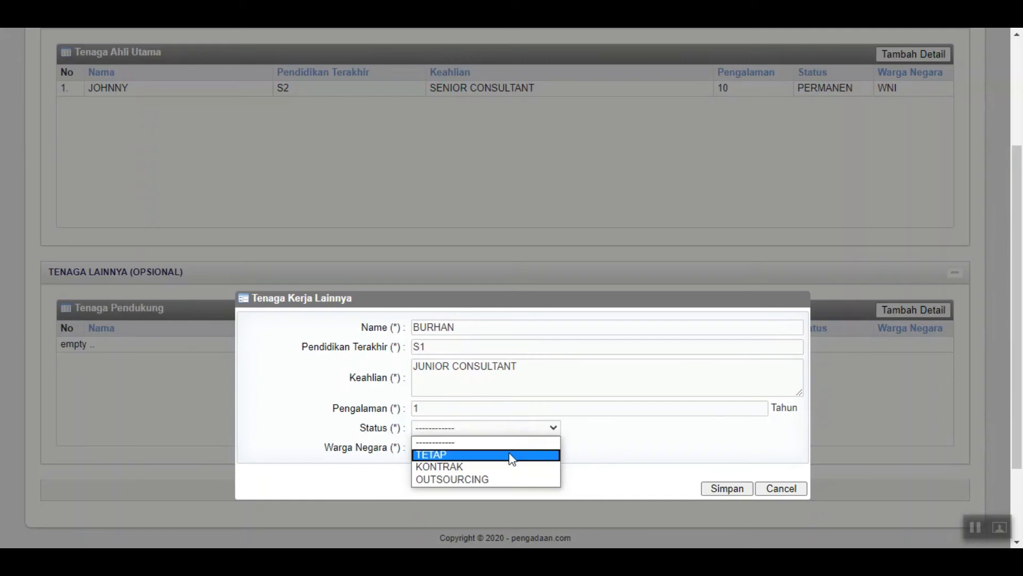
click(512, 466)
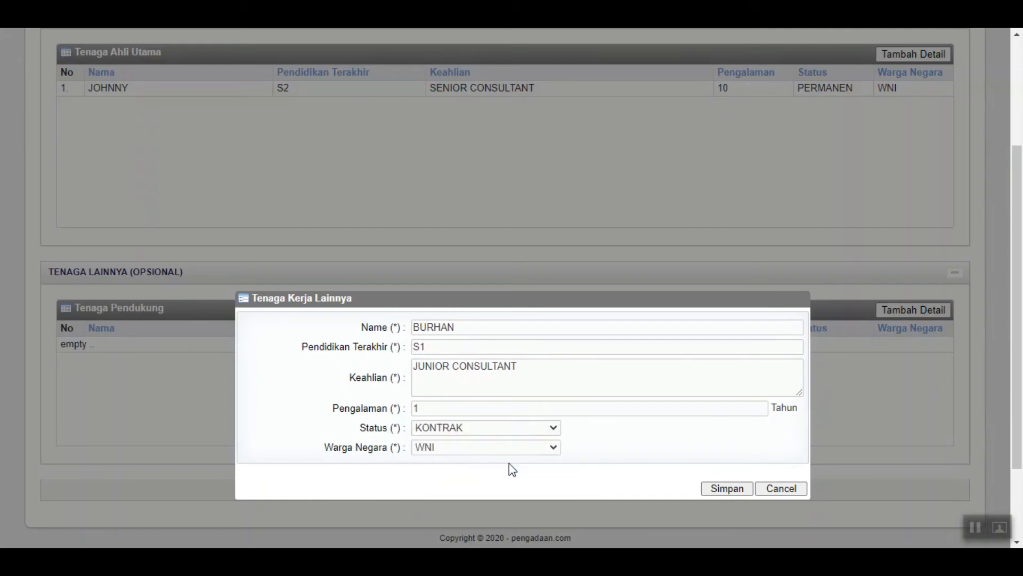
click(536, 447)
click(548, 463)
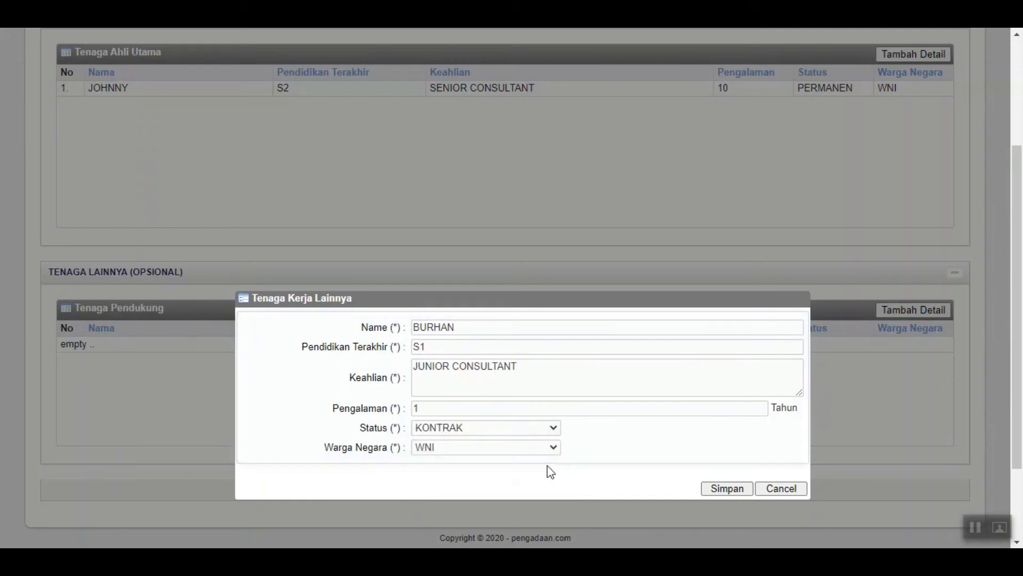
click(727, 488)
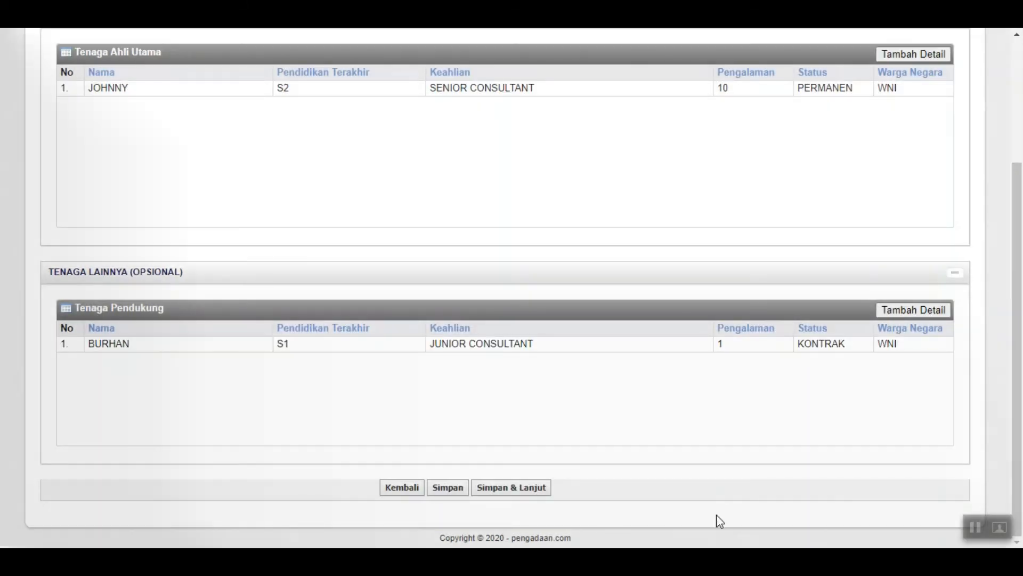
click(518, 494)
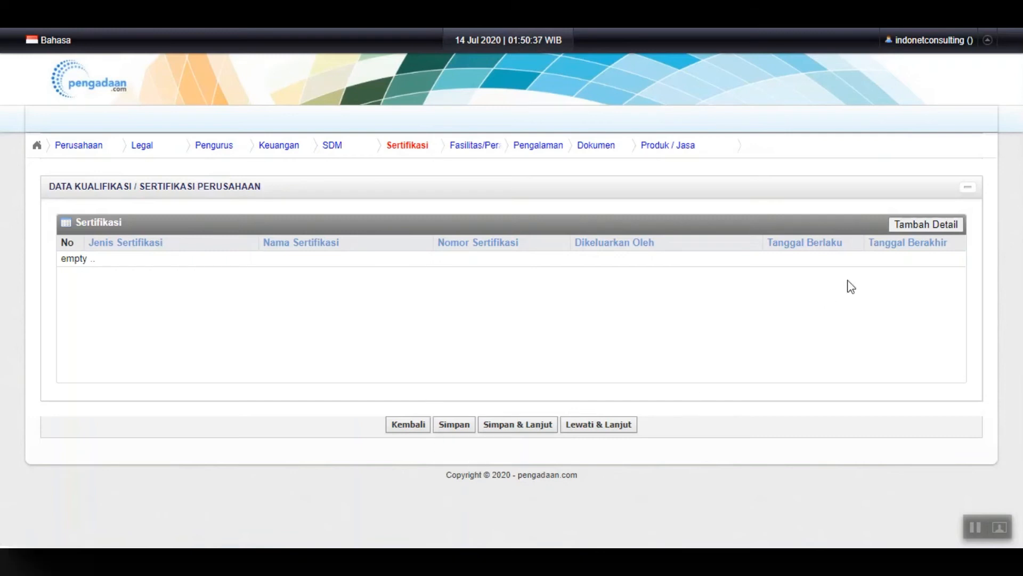
Start a MUTU certification entry named ISO 9000
click(928, 223)
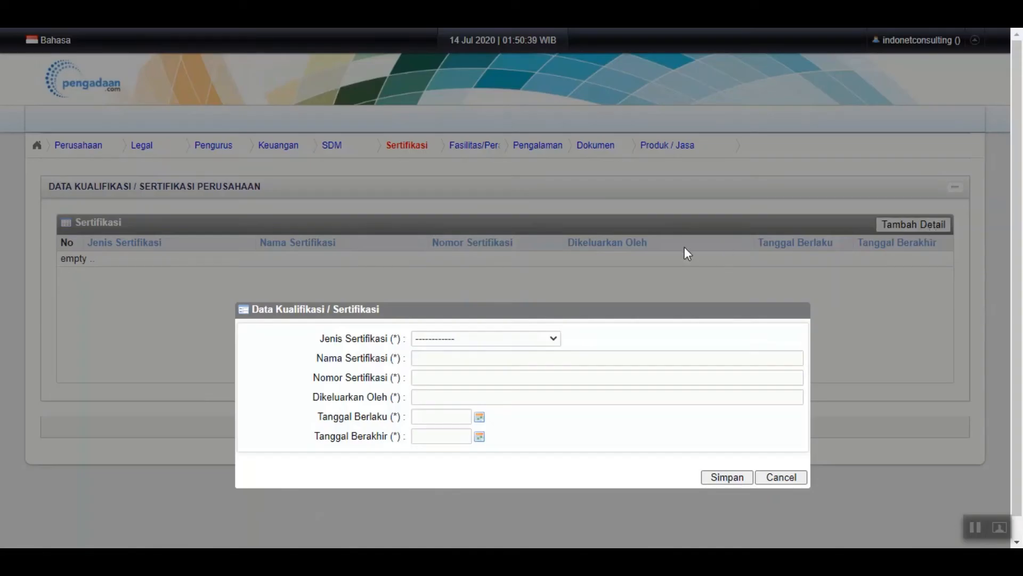
scroll(684, 247, down, 1)
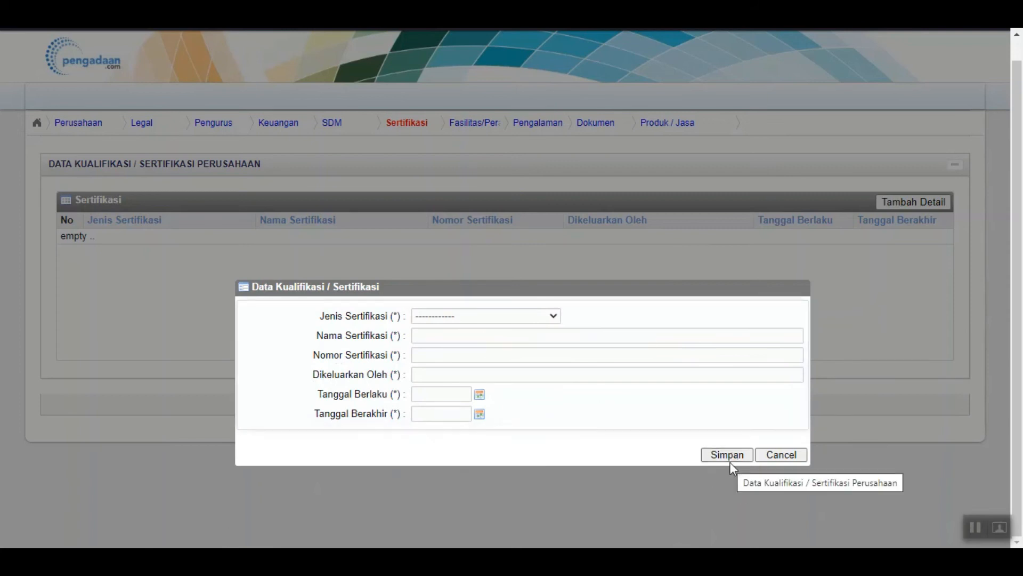
click(494, 317)
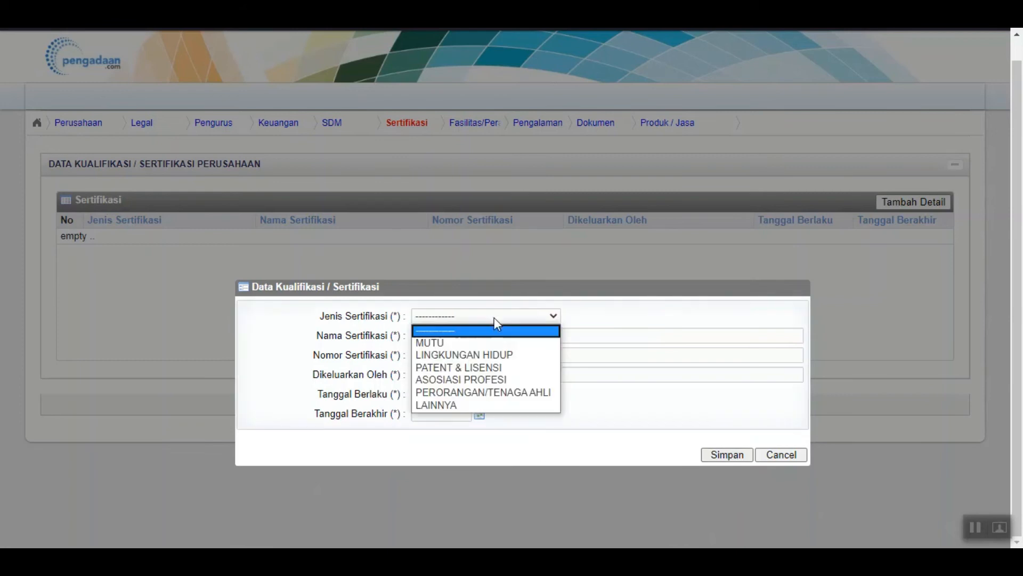
click(488, 343)
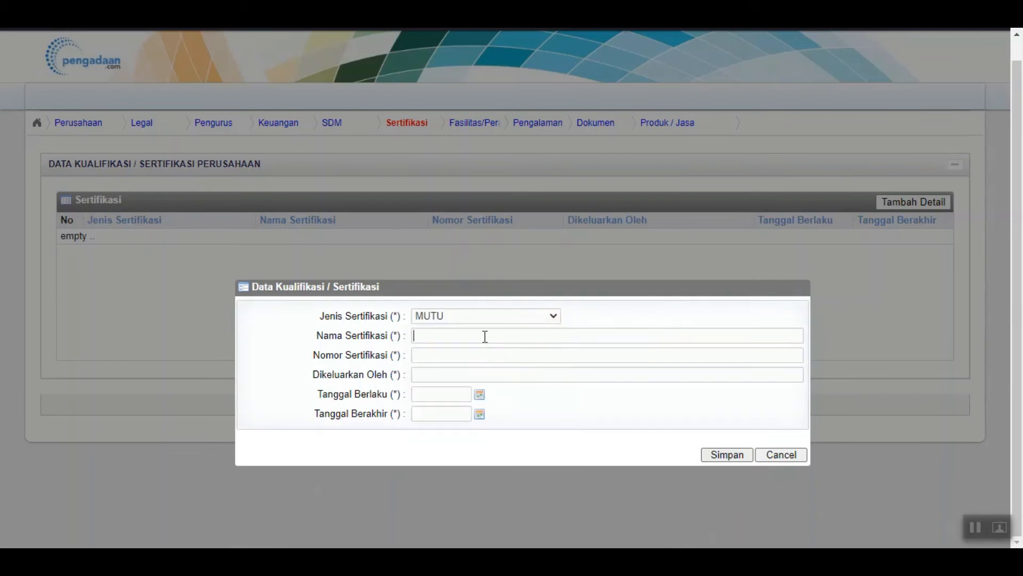
click(482, 336)
text(ISO 9000)
Enter certificate number 01.200.10/III/2017 and issuer DLOYD
click(482, 355)
text(01.200.10)
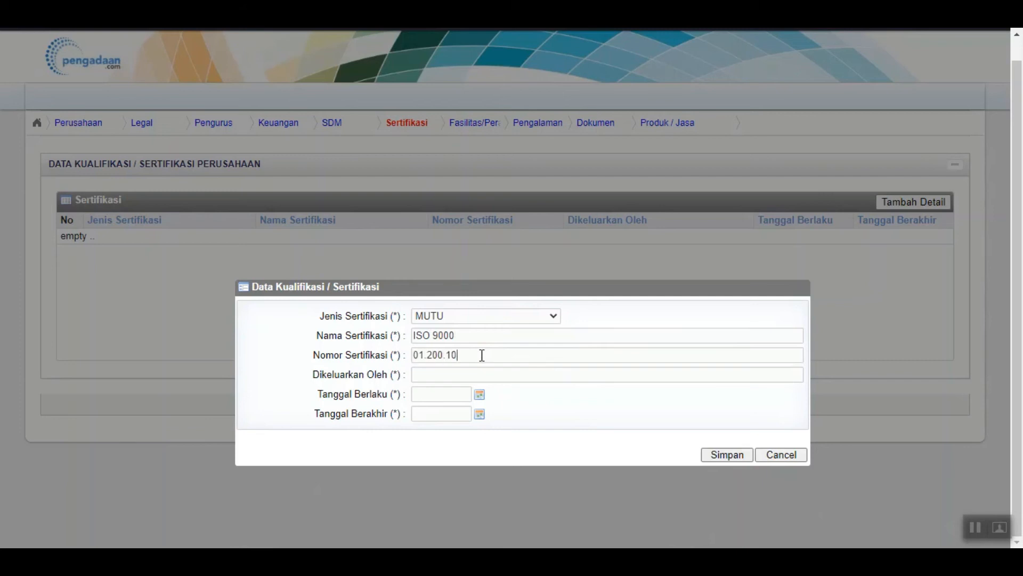
text(/III/2017)
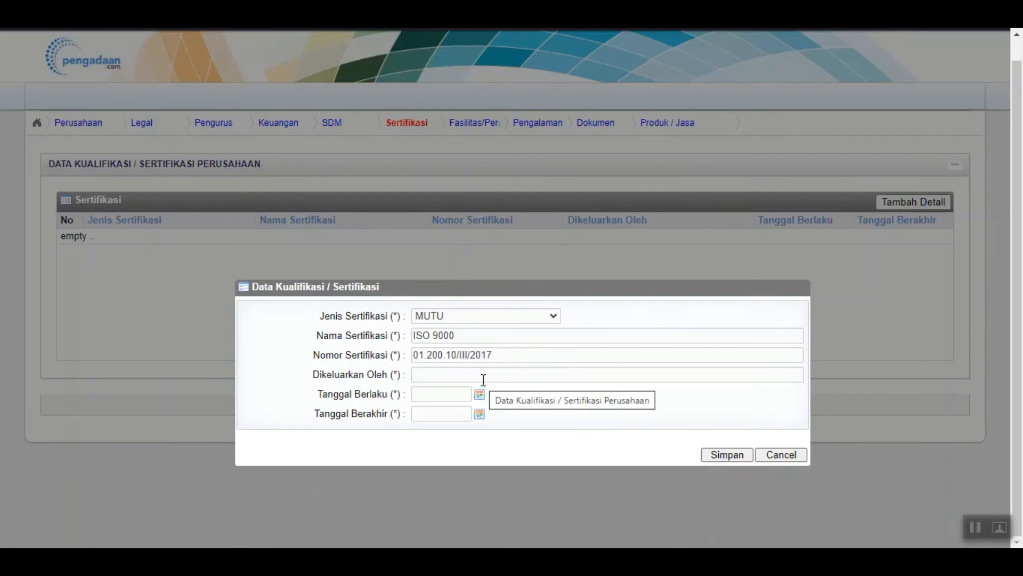
click(483, 380)
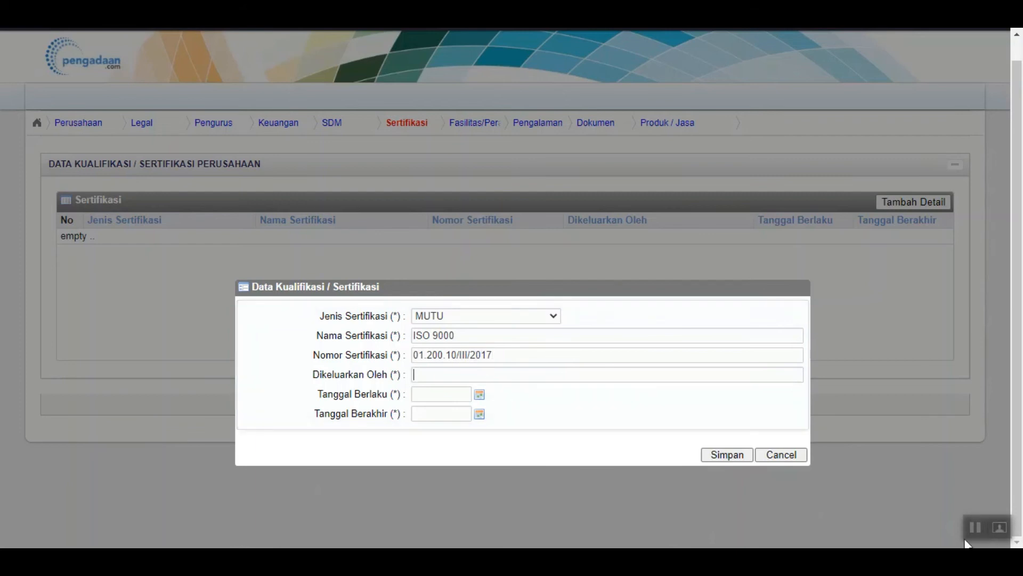
click(515, 372)
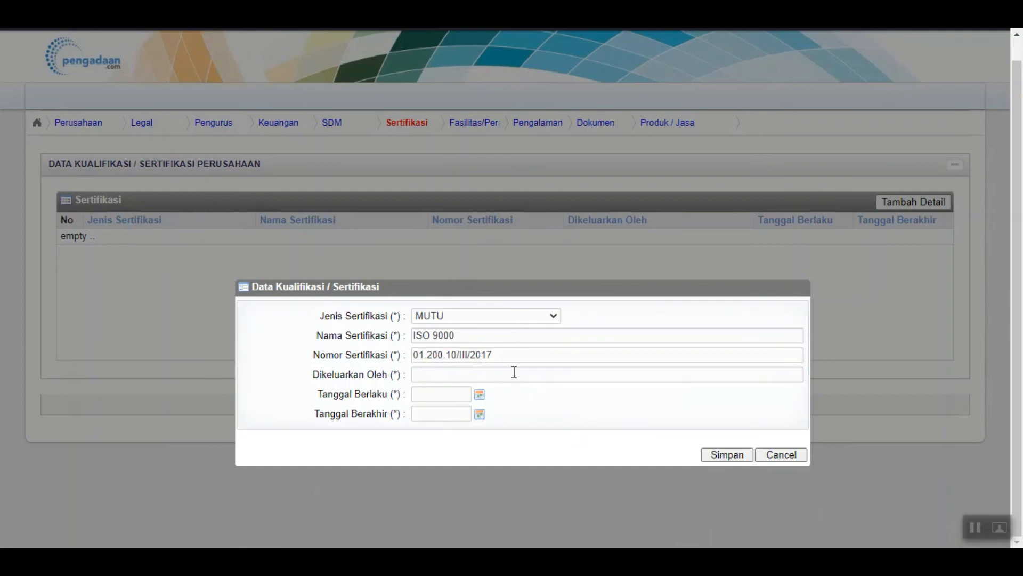
text(DLOYD)
click(479, 397)
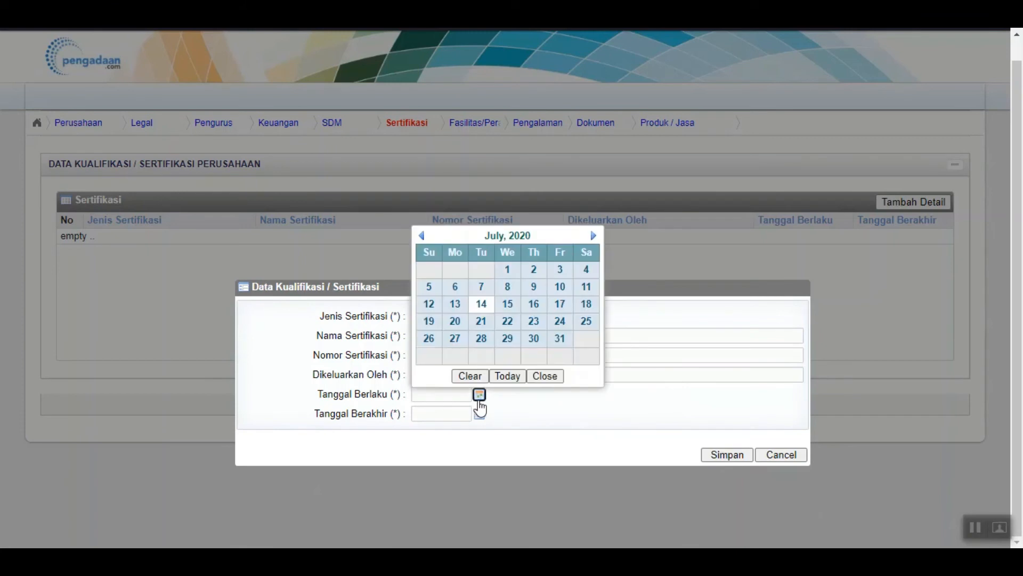
Set the certificate's validity start date to 10 March 2017
click(507, 236)
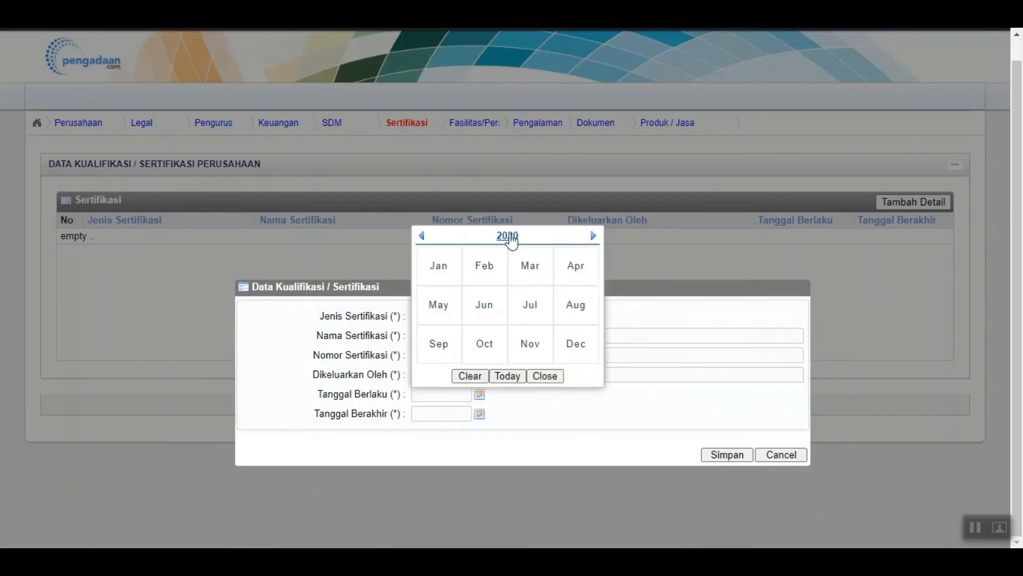
click(421, 236)
click(421, 236)
click(421, 236)
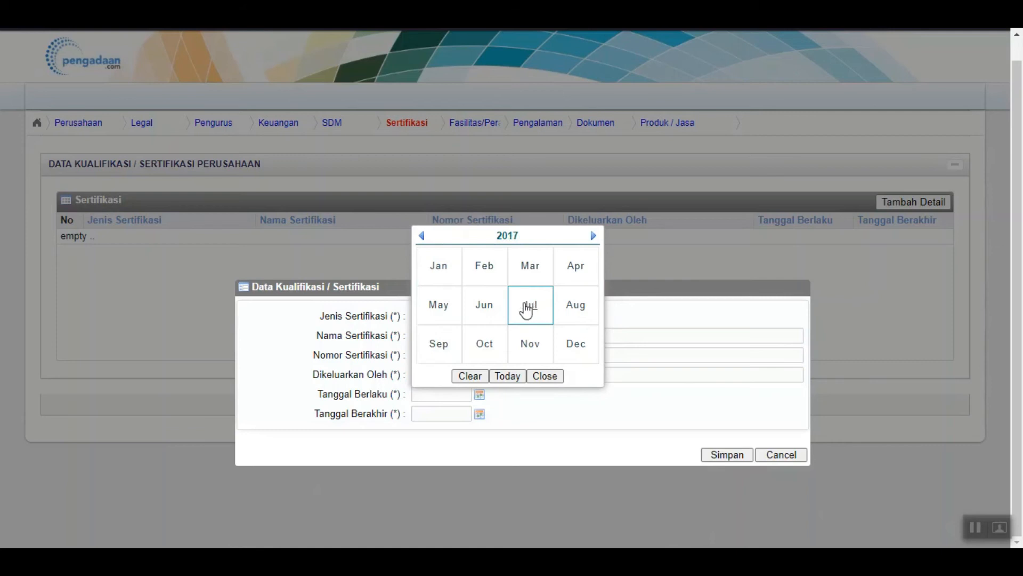
click(530, 269)
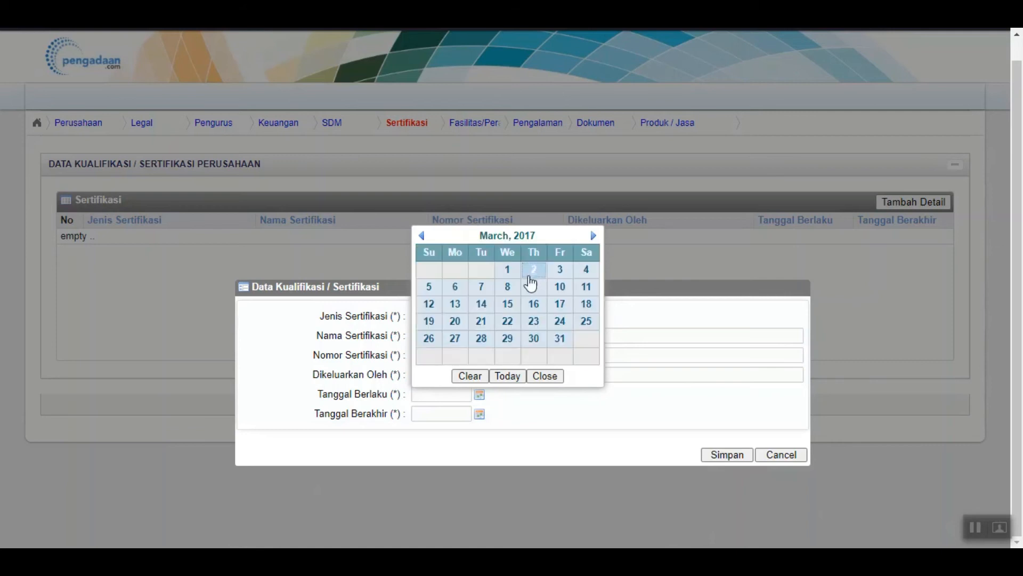
click(561, 305)
Set the expiry date to 31 March 2025, save the certificate, and continue to Fasilitas/Peralatan
click(480, 414)
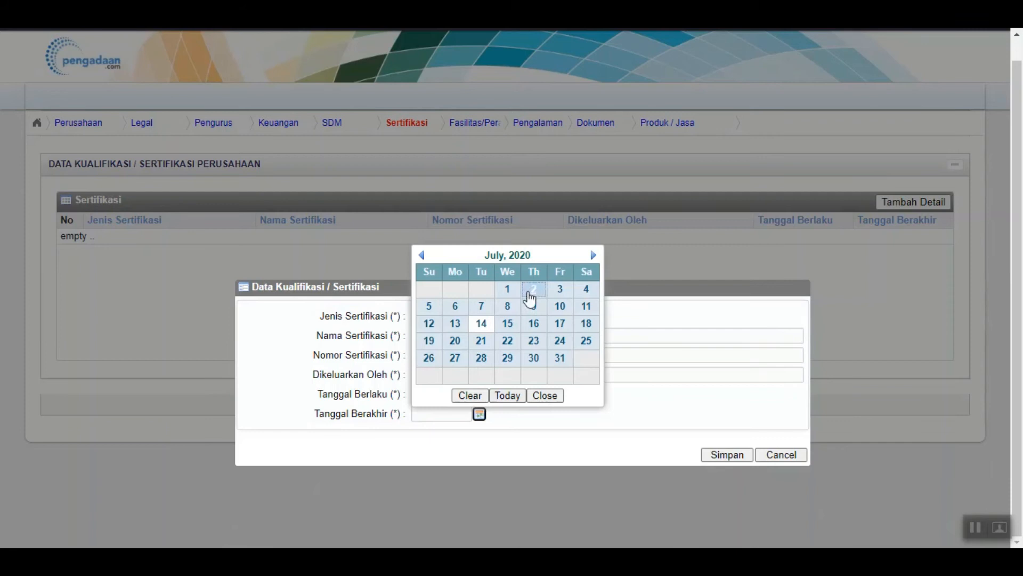
click(531, 261)
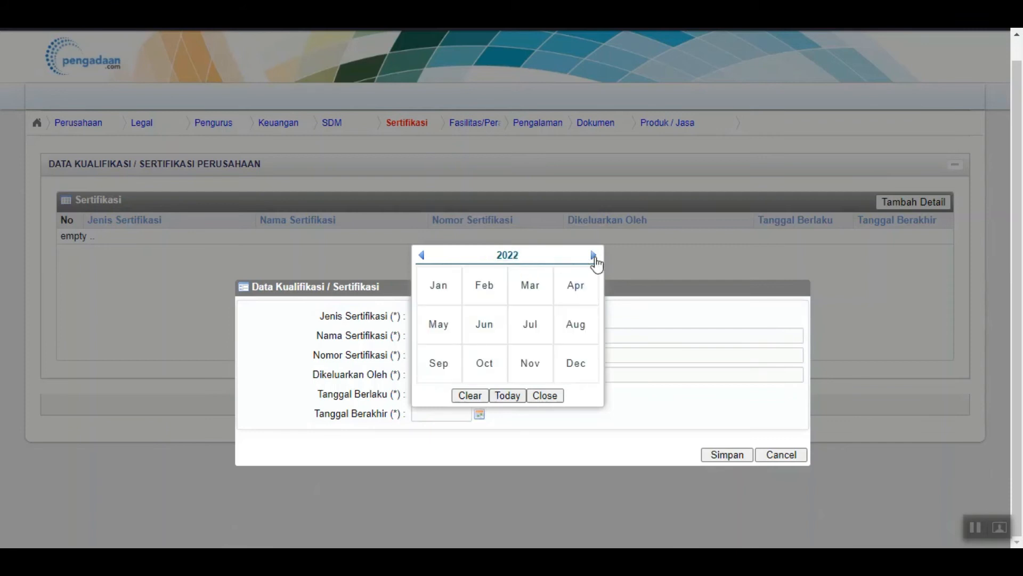
click(530, 290)
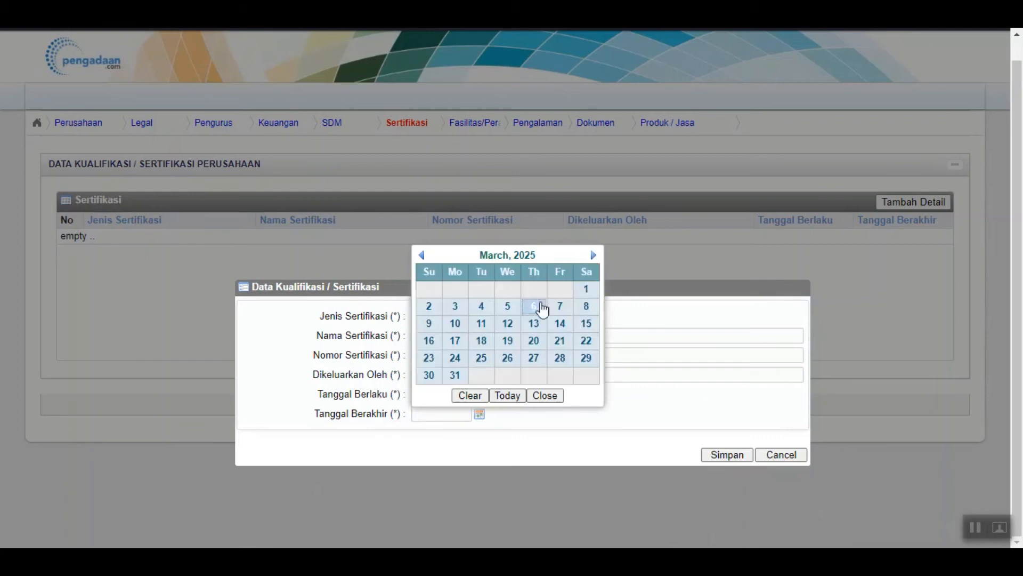
click(456, 376)
click(726, 455)
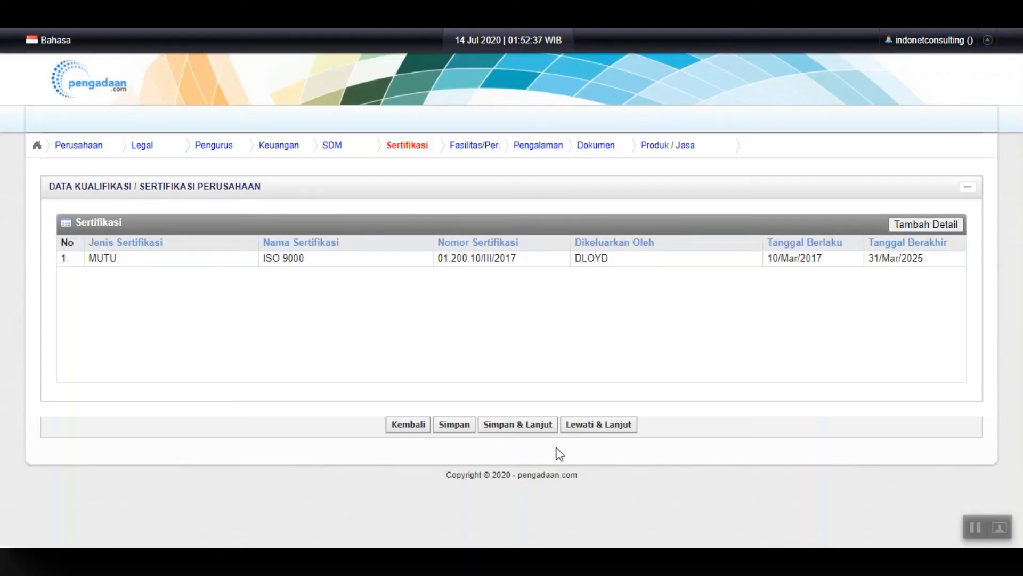
click(531, 426)
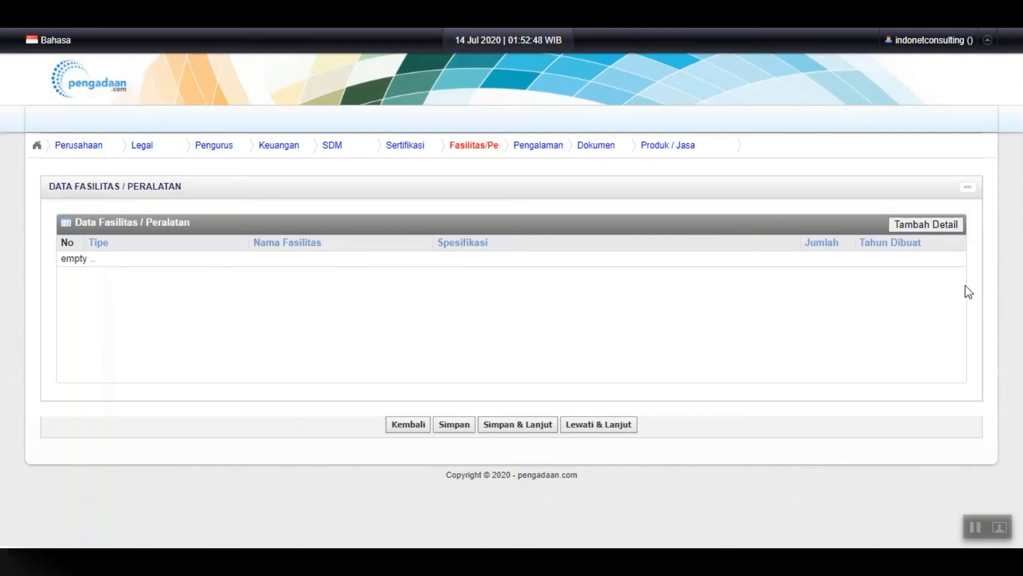
Add a TRANSPORTASI facility named MOBIL with specification toyota
click(940, 233)
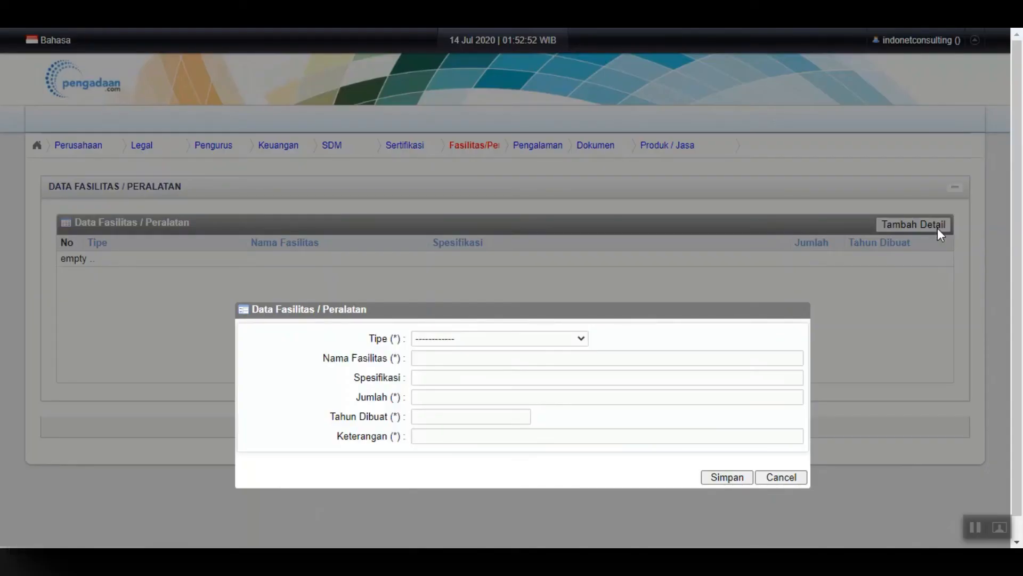
click(520, 341)
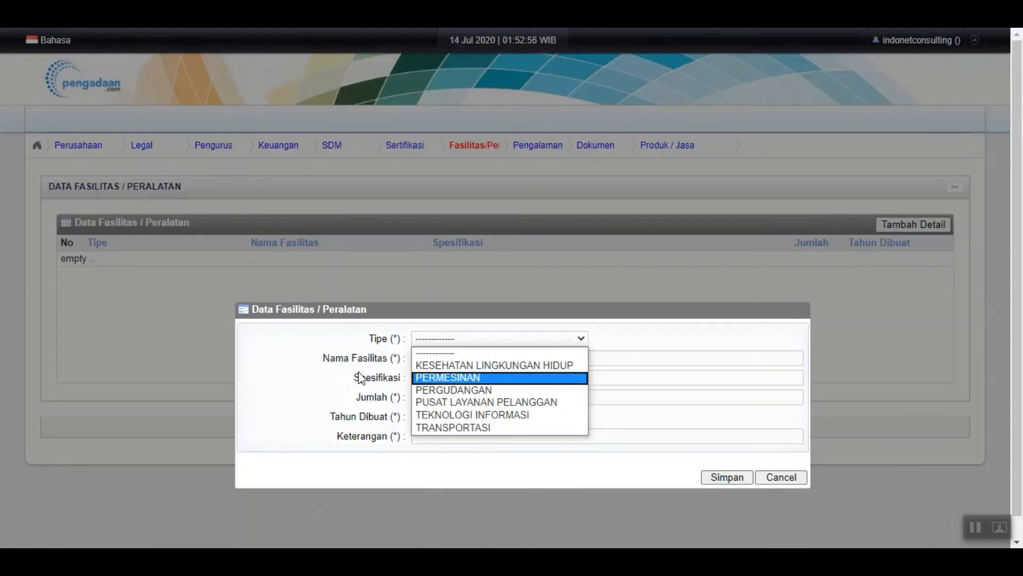
click(376, 357)
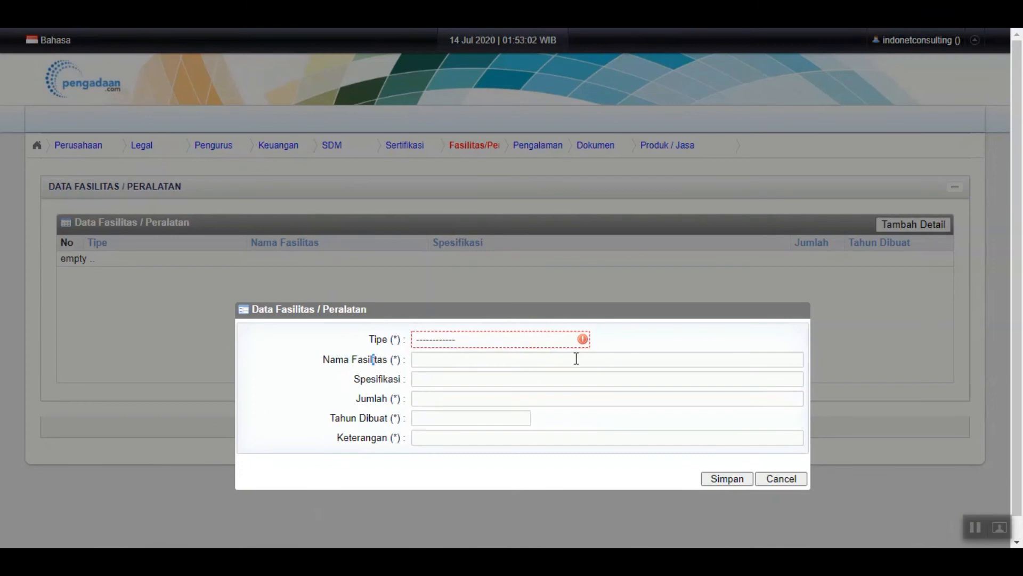
click(574, 338)
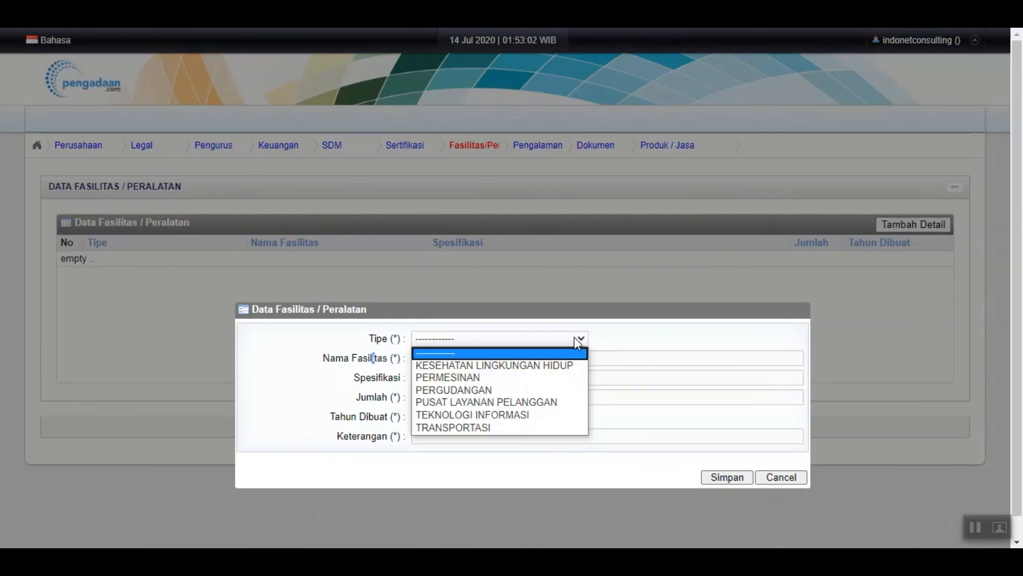
click(511, 427)
click(457, 361)
text(MOBIl)
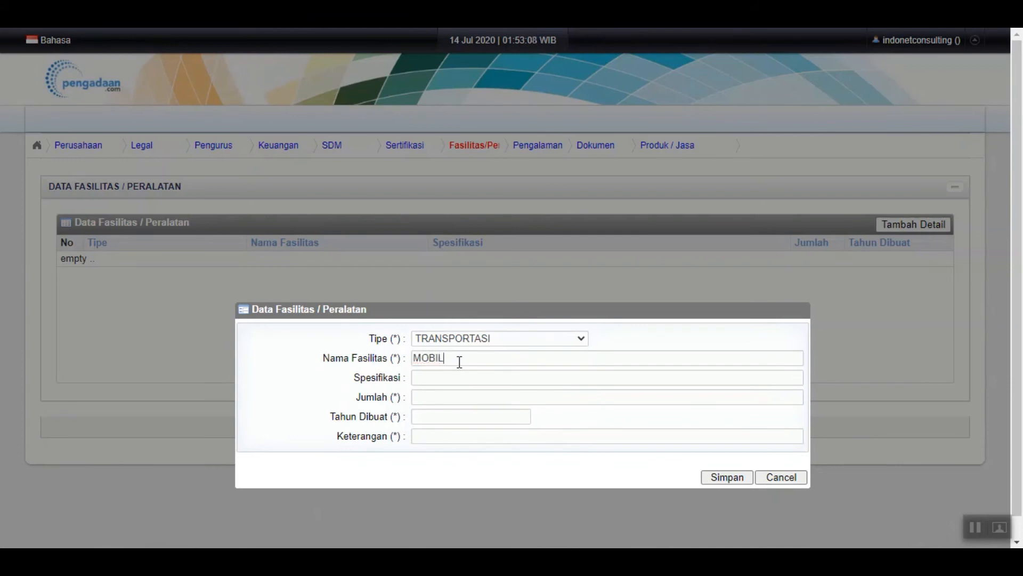
click(480, 378)
text(toyota)
Set quantity 5, year 2018, description MOBIL OPERASIONAL, save, and continue to Pengalaman Proyek
click(477, 394)
text(5)
click(489, 417)
text(2018)
click(485, 433)
text(MOBIL )
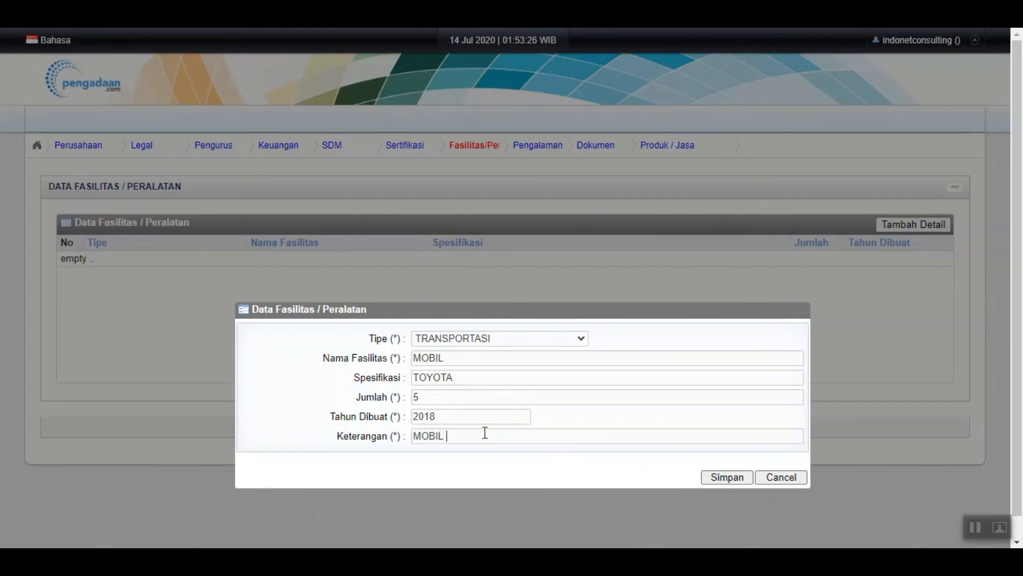
text(OPERASIONAL)
click(725, 479)
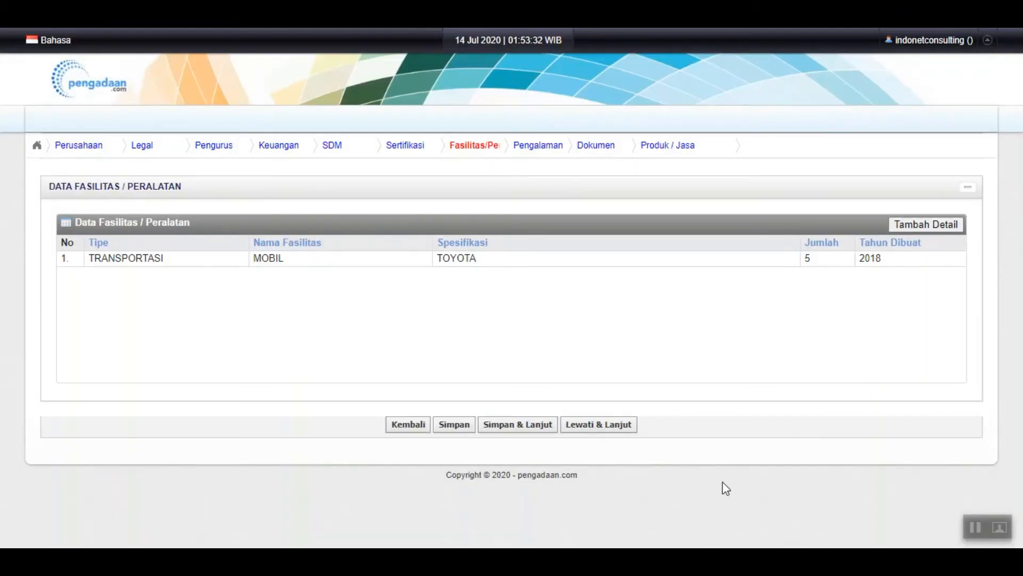
click(510, 425)
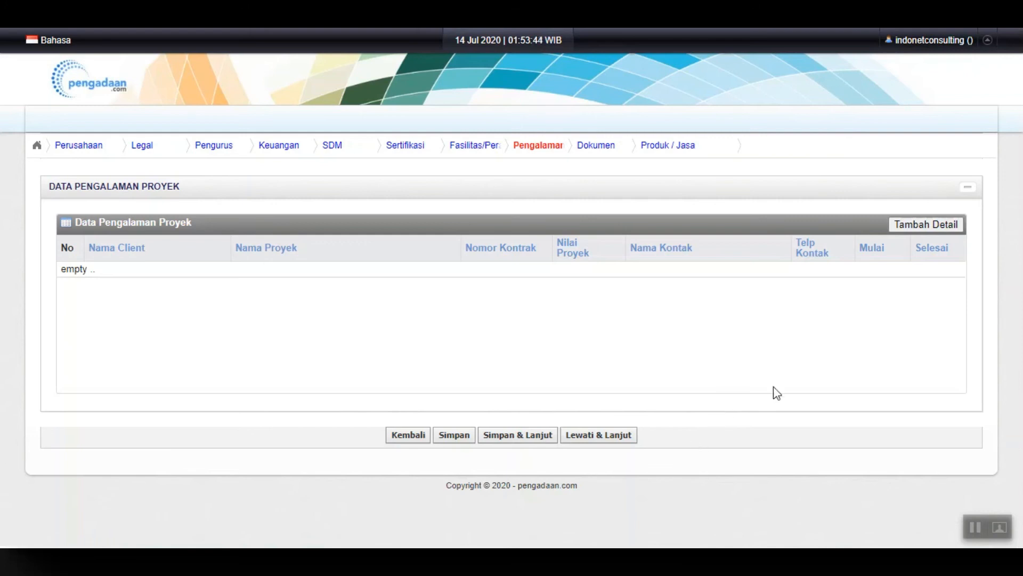
Start a project experience entry for client JAMSOSTEK, project PMO CONSULTANT
click(946, 227)
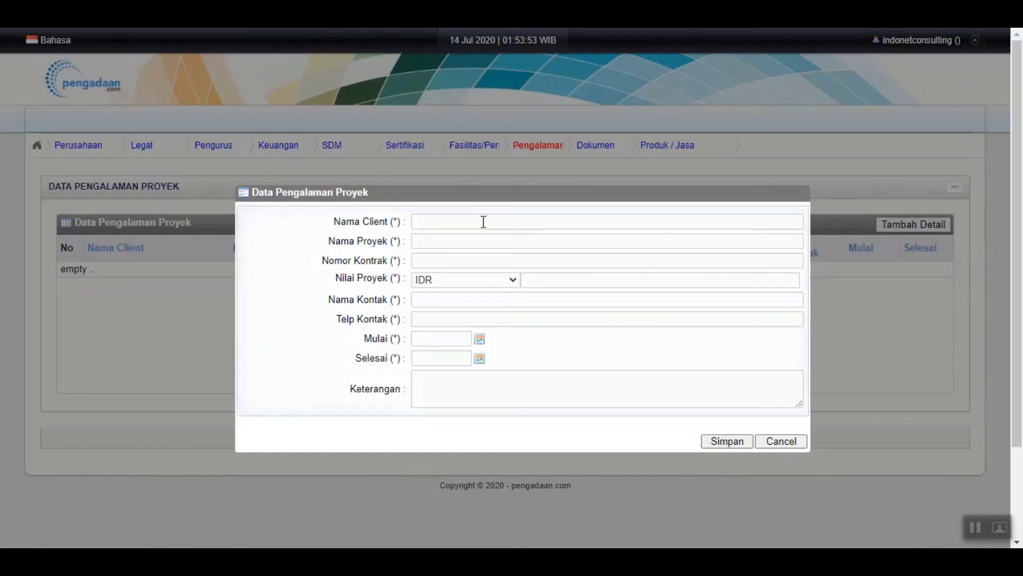
text(JAMSOSTEK)
click(489, 242)
text(PMO SONS)
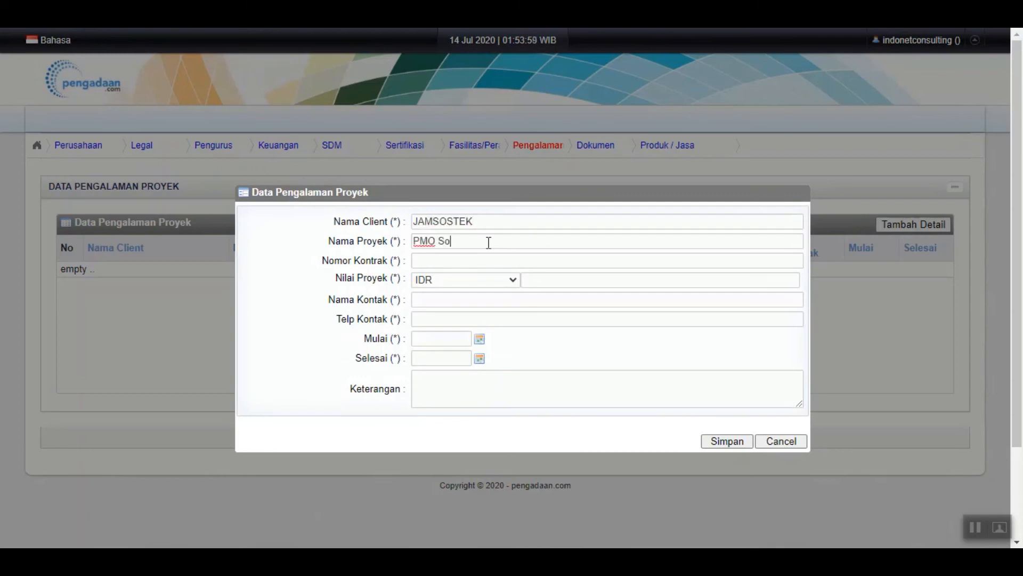
key(BackSpace)
key(BackSpace)
key(BackSpace)
text(CONSULTaNT)
Enter contract number 09.888.0.1/VII/2018 plus the contact person's name and phone number
click(464, 264)
text(09.888.0)
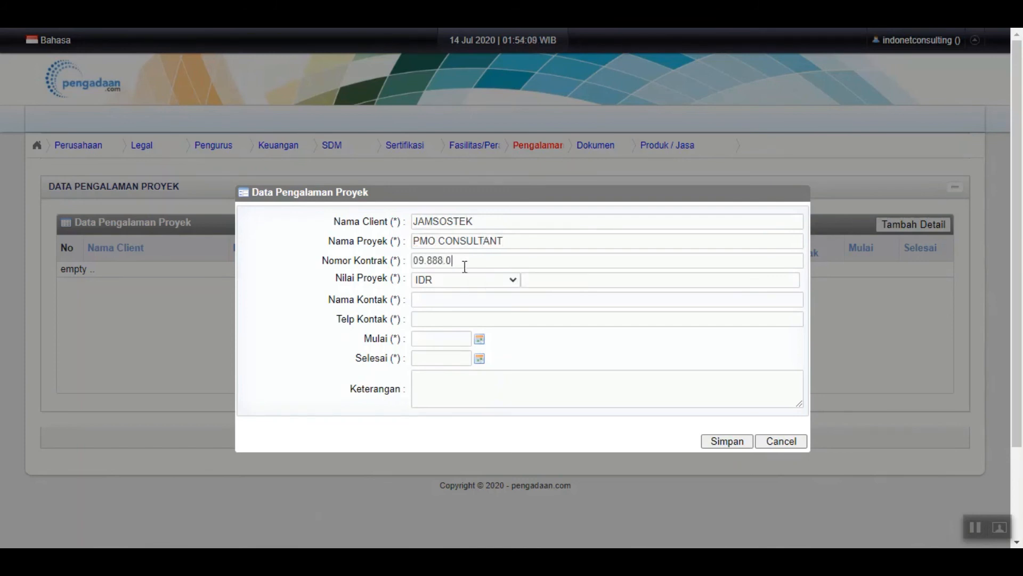
text(.1/VII/2018)
click(442, 297)
text(BUDI)
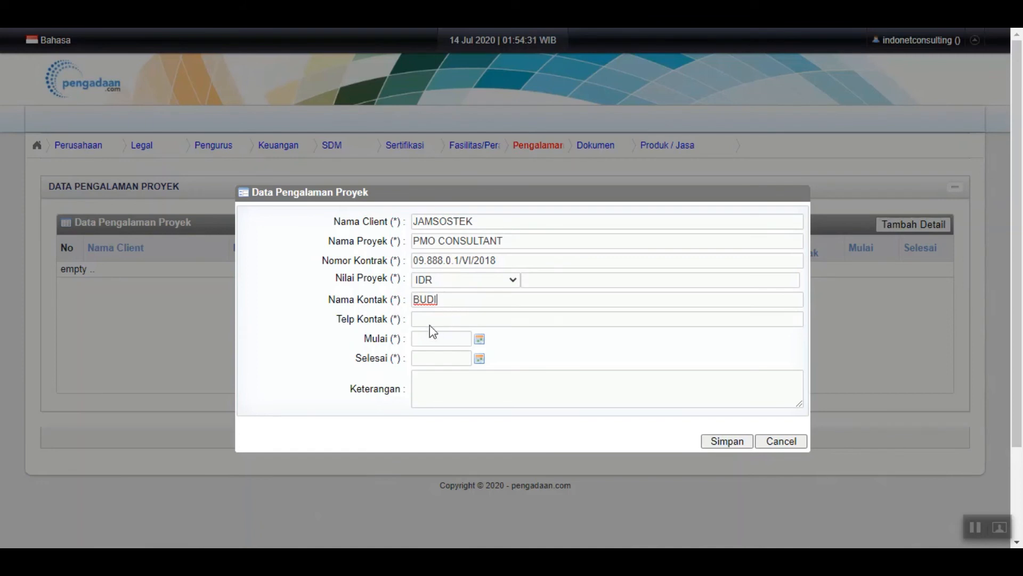
Set the project start date to 8 March 2018
click(479, 340)
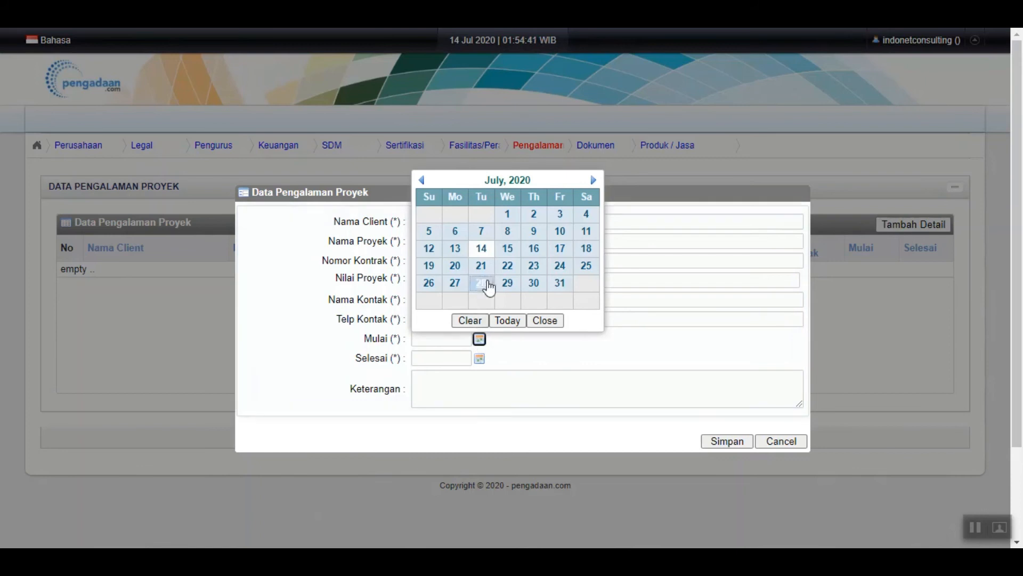
click(508, 181)
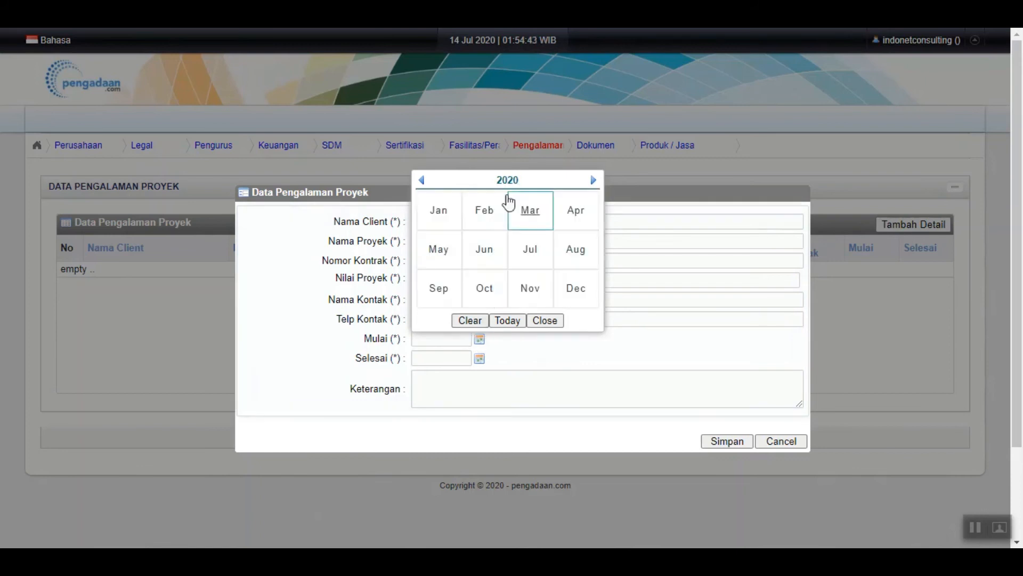
click(422, 181)
click(422, 181)
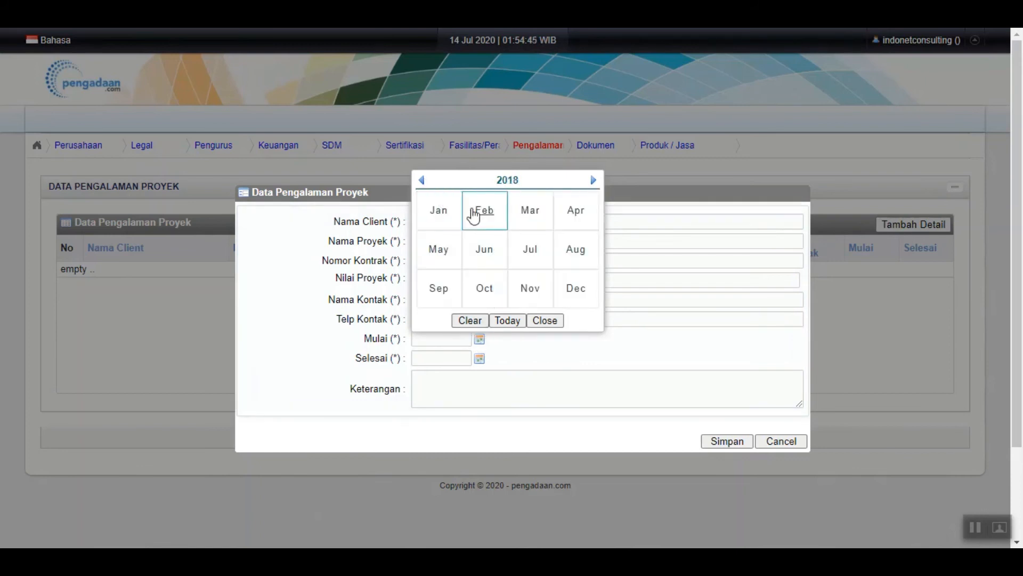
click(530, 213)
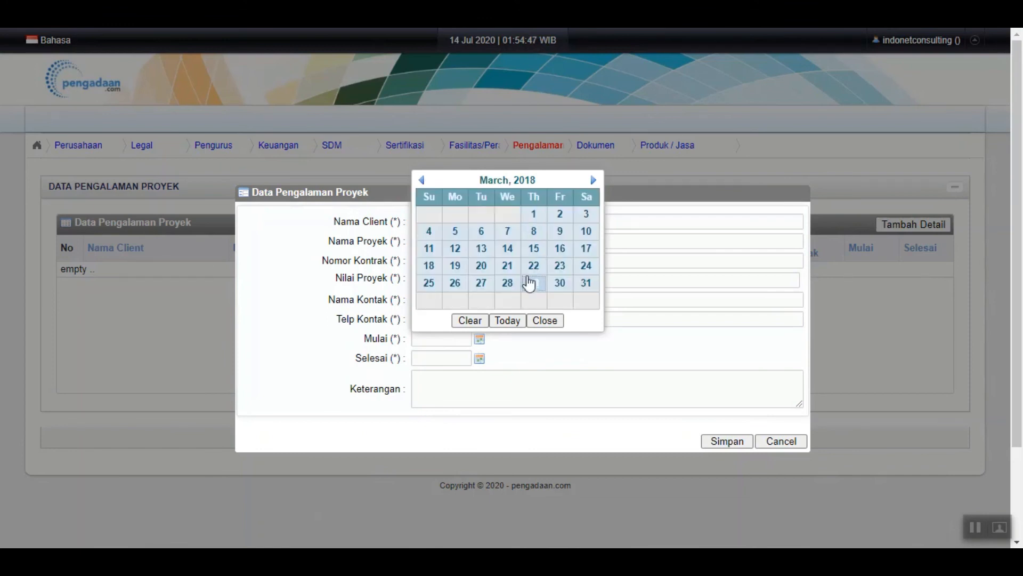
click(530, 234)
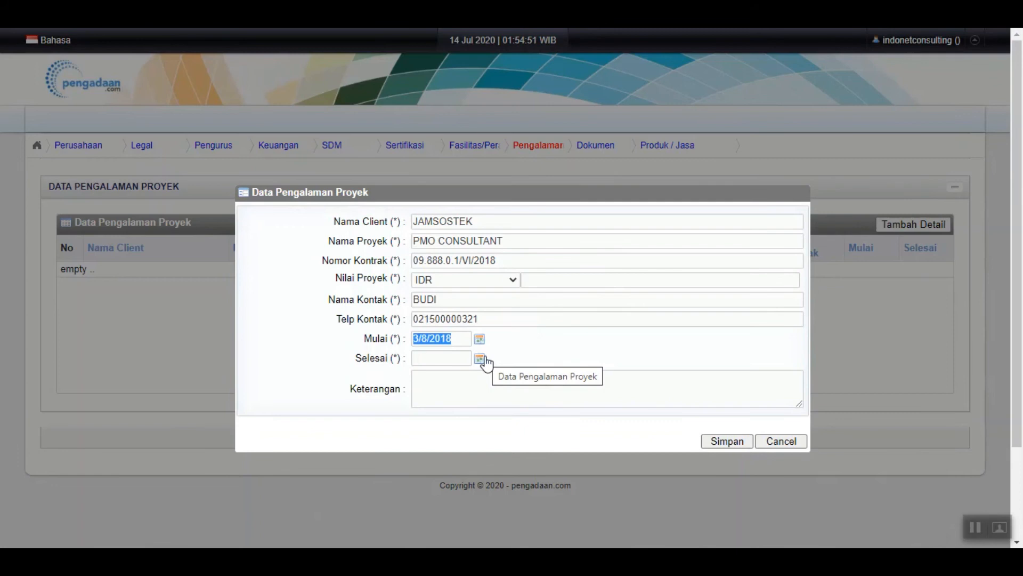
Set the project end date to 2 July 2018
click(481, 360)
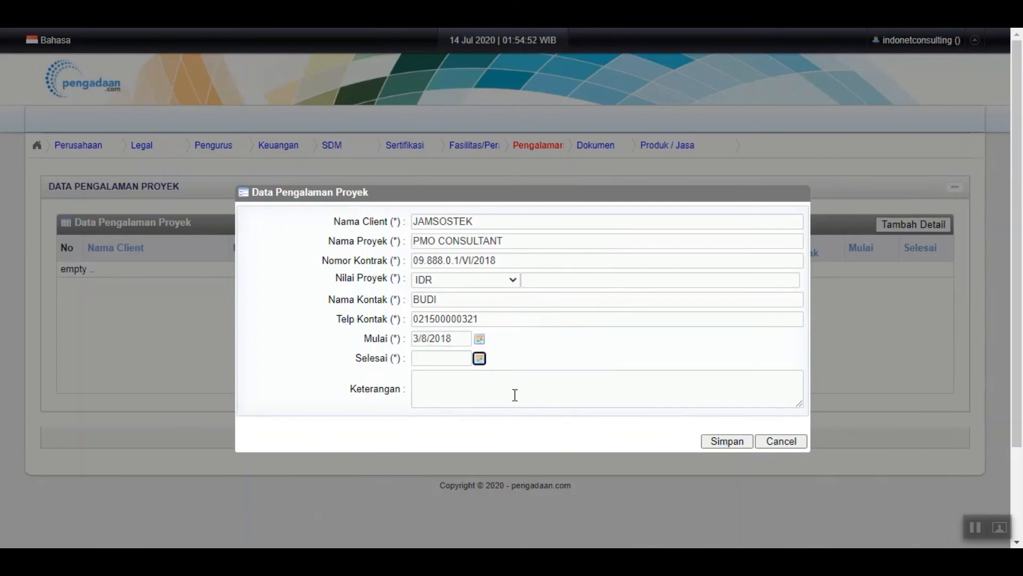
click(480, 359)
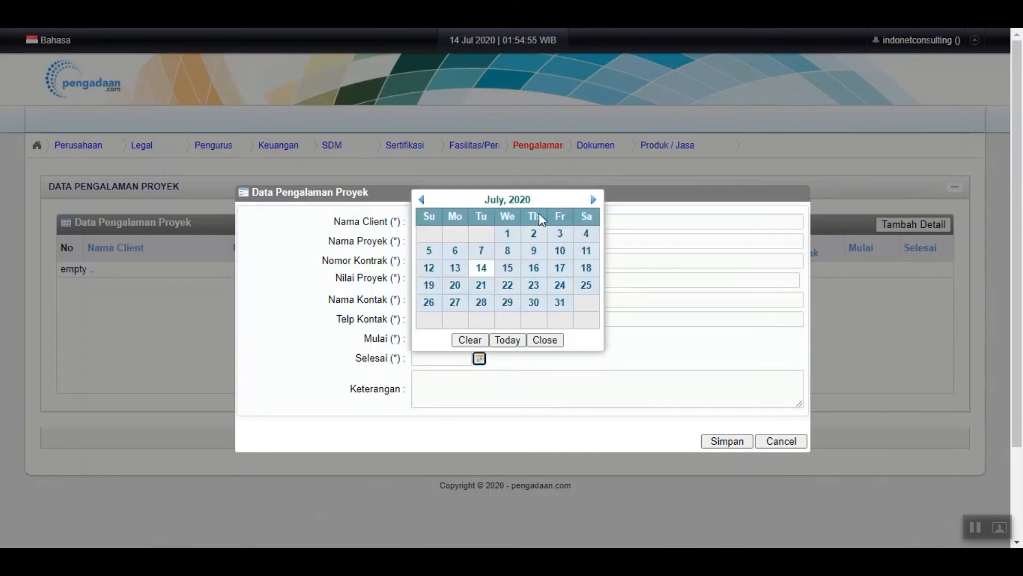
click(492, 201)
click(421, 199)
click(421, 199)
click(530, 268)
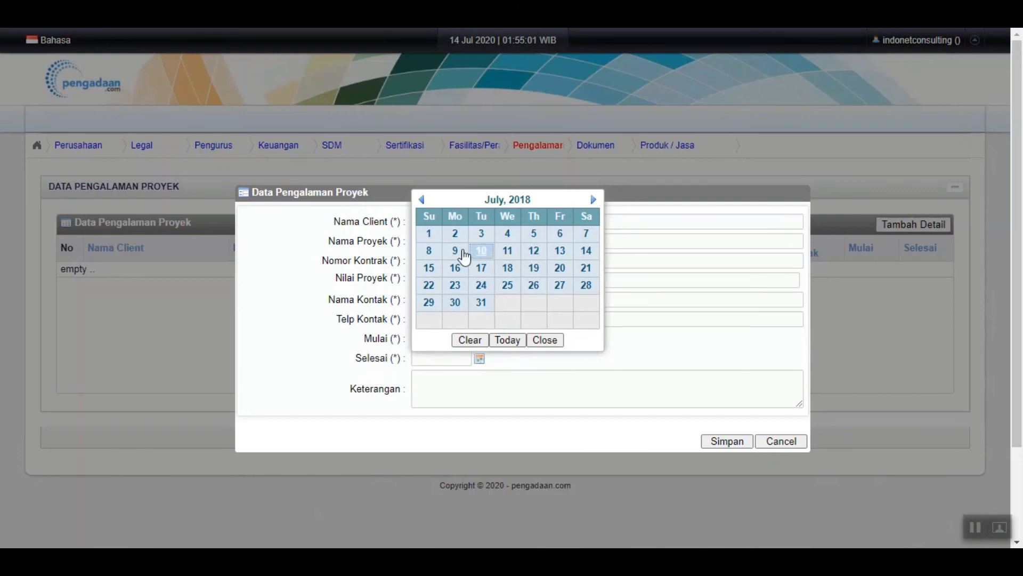
click(457, 234)
Enter the notes PMO CONSULTANT and save the project experience entry
click(450, 393)
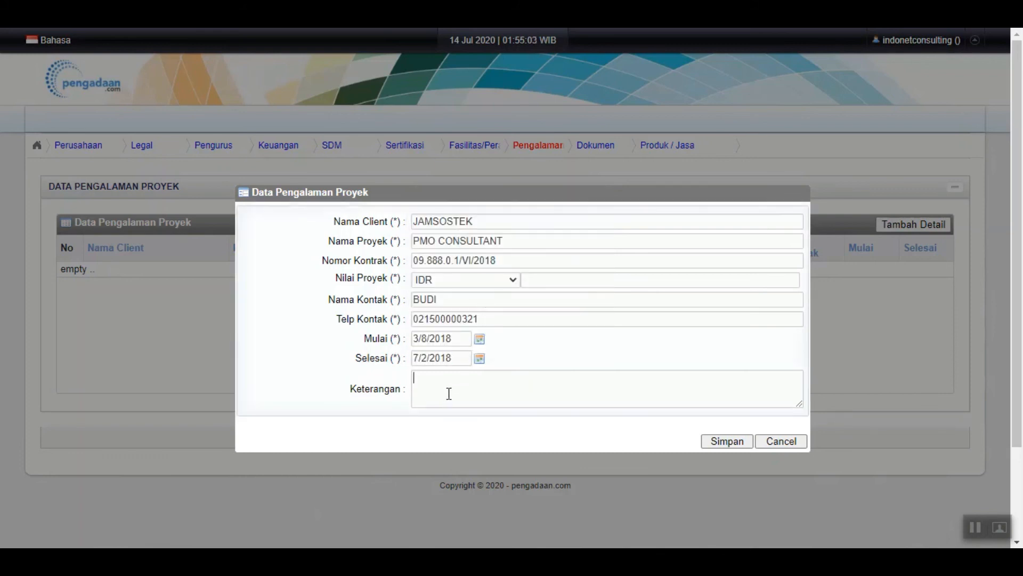
text(PMO CONSULTANT)
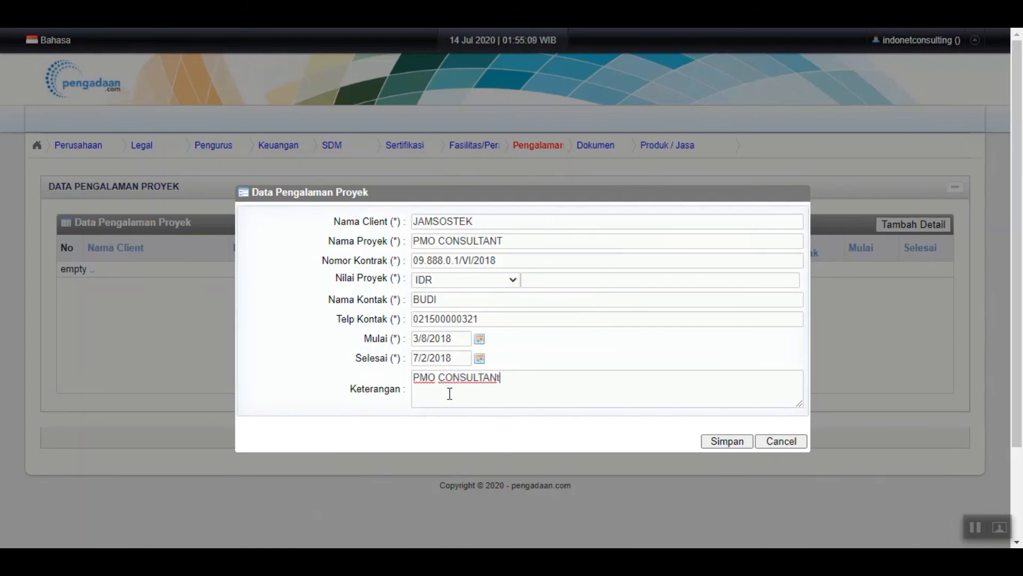
click(724, 446)
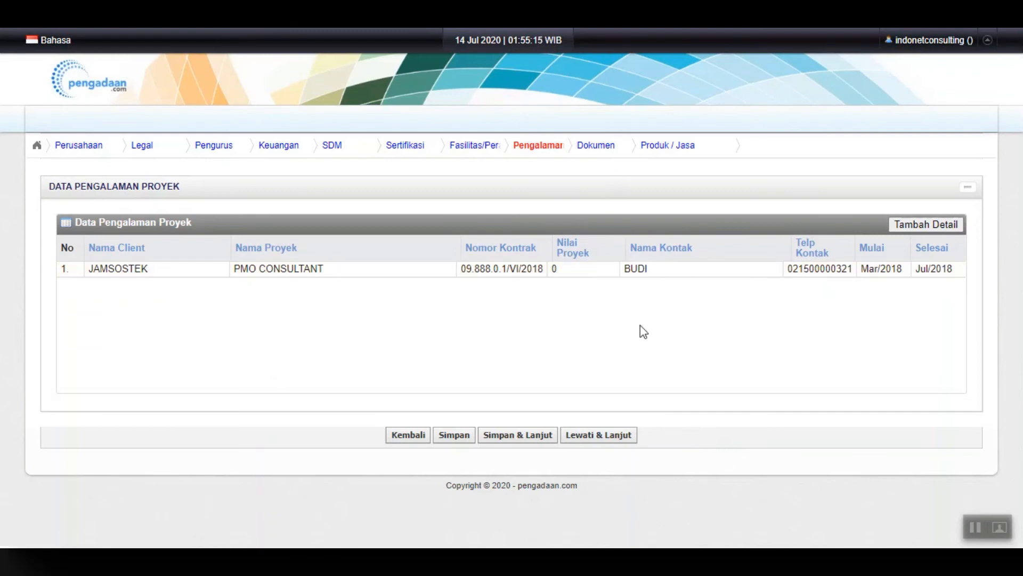
Save project experience, continue to Upload Dokumen, and open a new document form
click(533, 436)
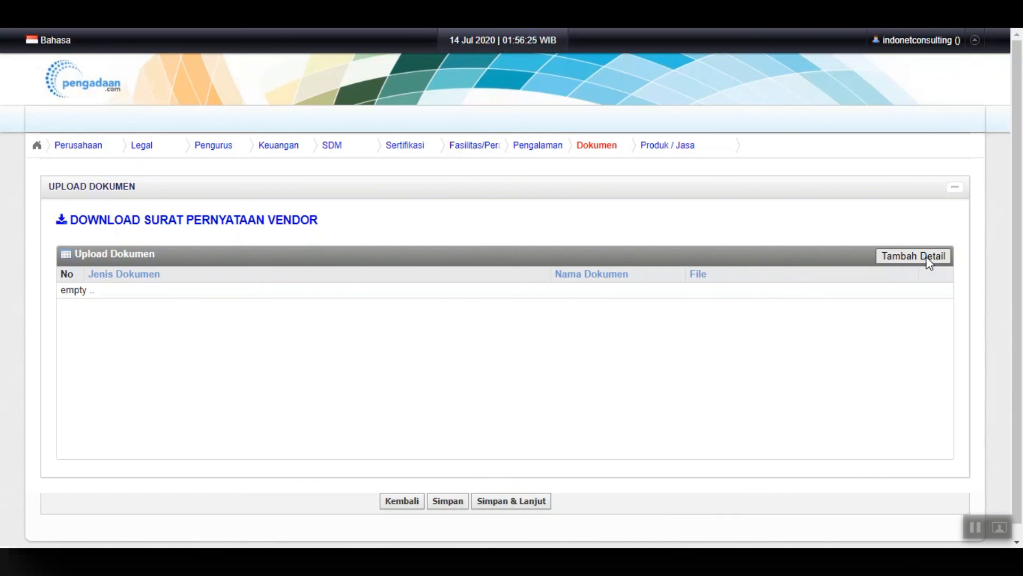
click(926, 257)
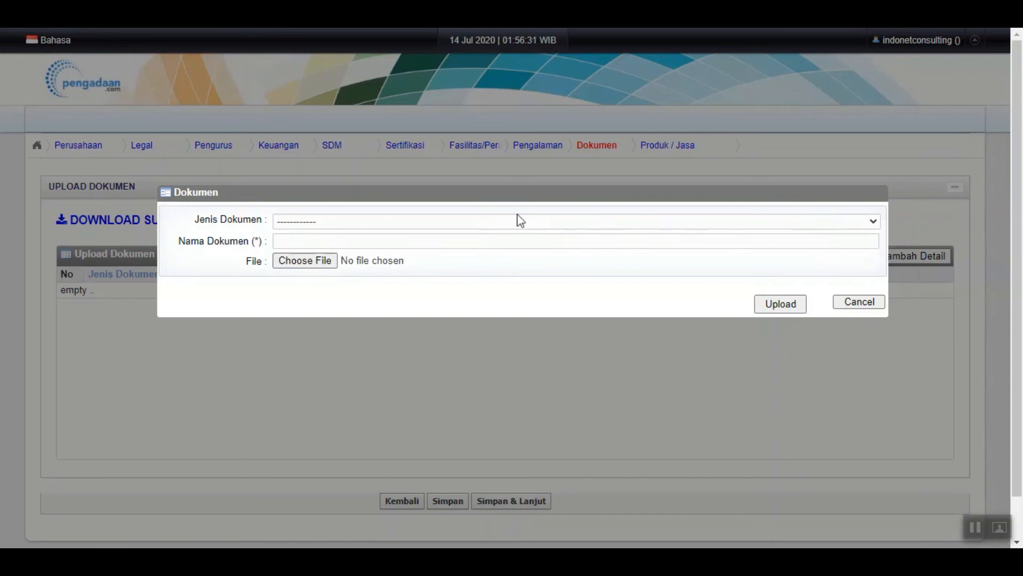
Choose document type SURAT PERNYATAAN VENDOR (*), then cancel the Dokumen dialog without saving
click(395, 222)
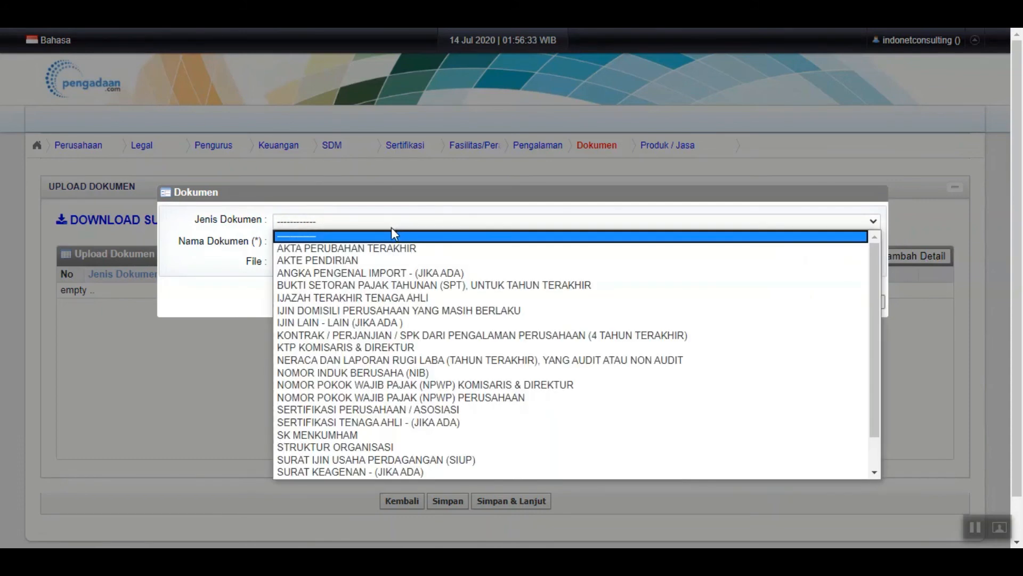
click(391, 227)
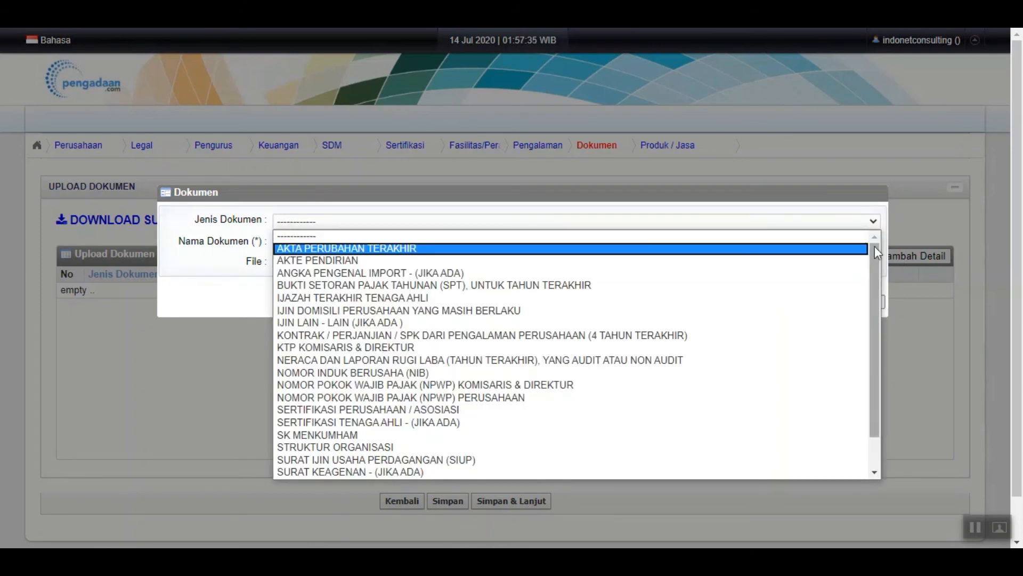
drag(874, 245, 889, 283)
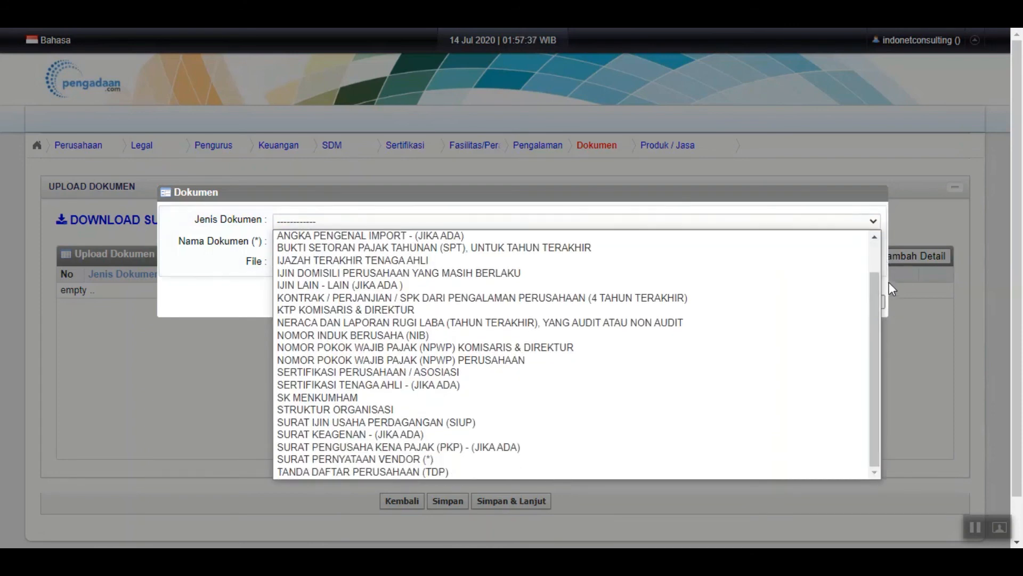
click(586, 459)
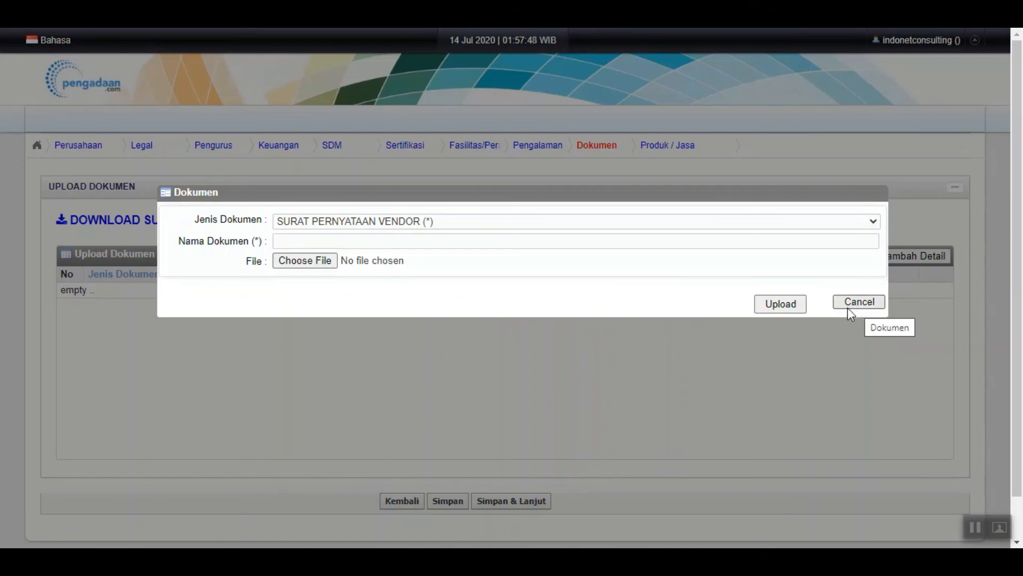
click(856, 303)
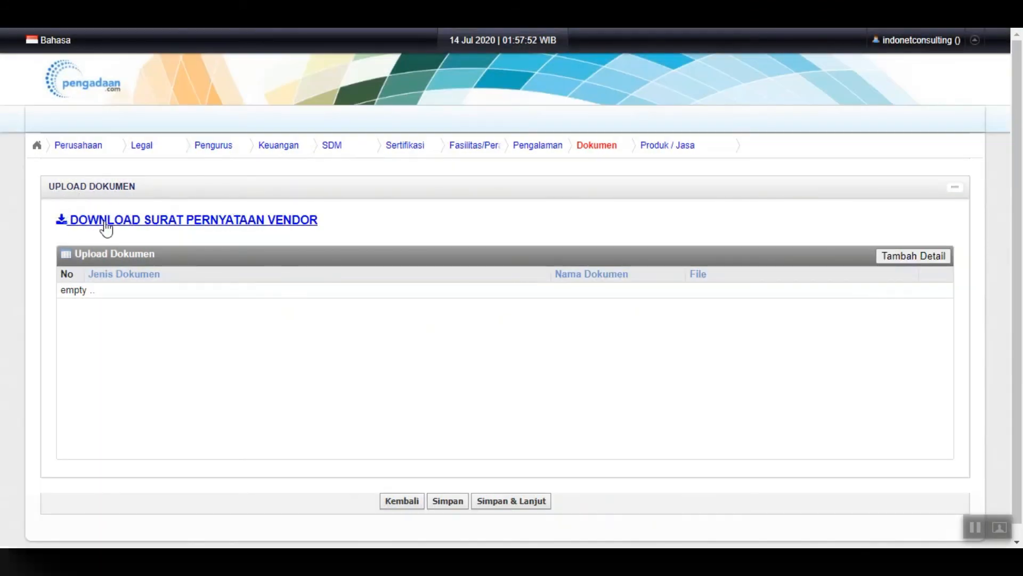
click(297, 225)
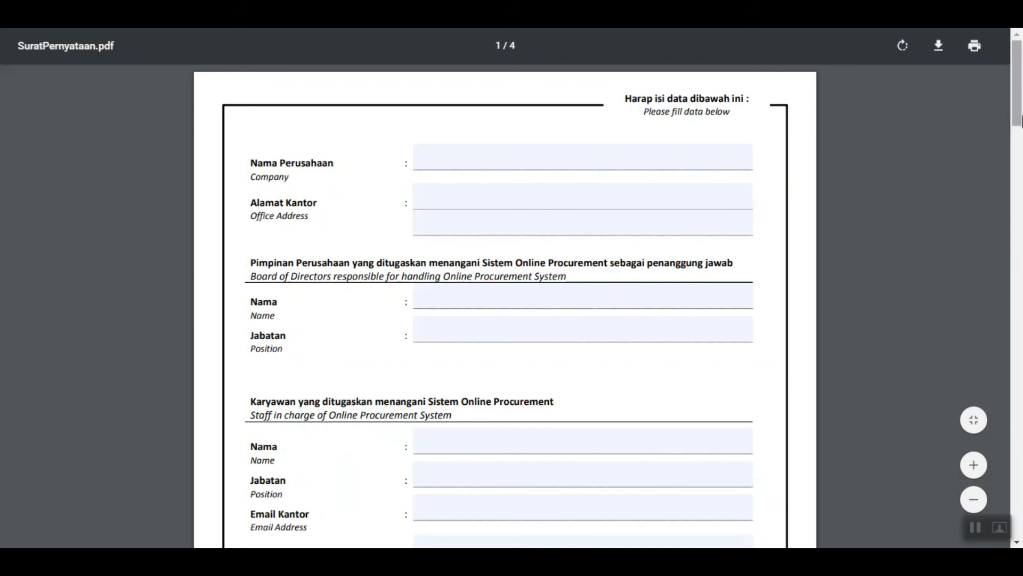
mouse_move(1019, 111)
mouse_down()
mouse_move(1021, 217)
mouse_move(1021, 107)
mouse_up()
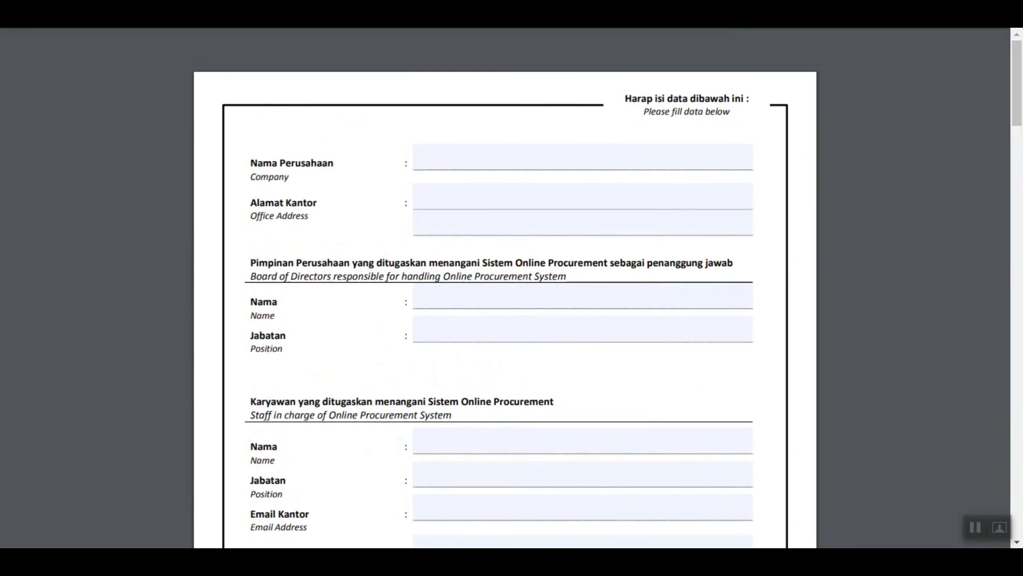
key(ctrl+w)
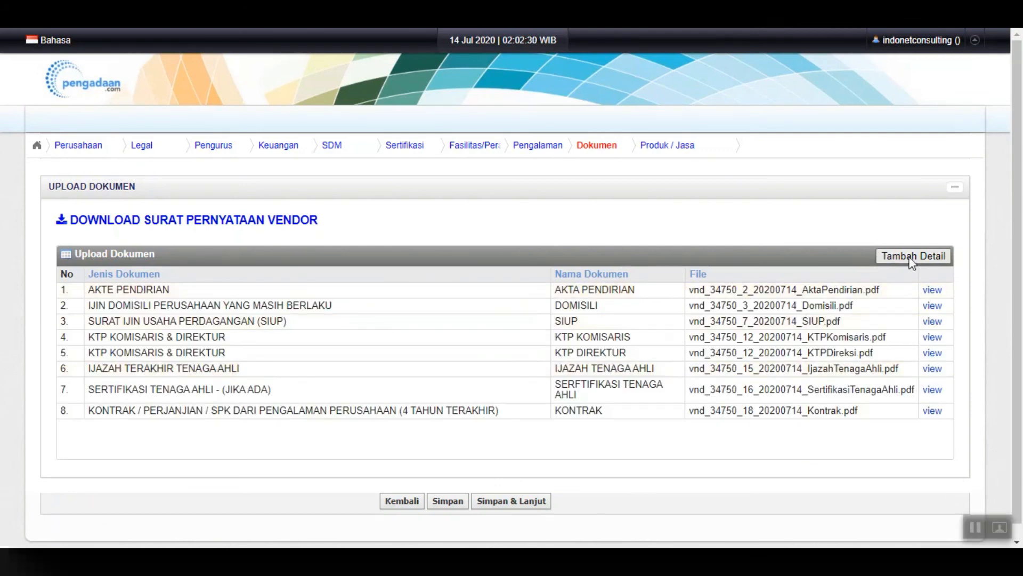
Start a new document entry of type SURAT PERNYATAAN VENDOR (*) named 'SURAT PERNYATAAN VENDOR'
click(912, 256)
click(497, 221)
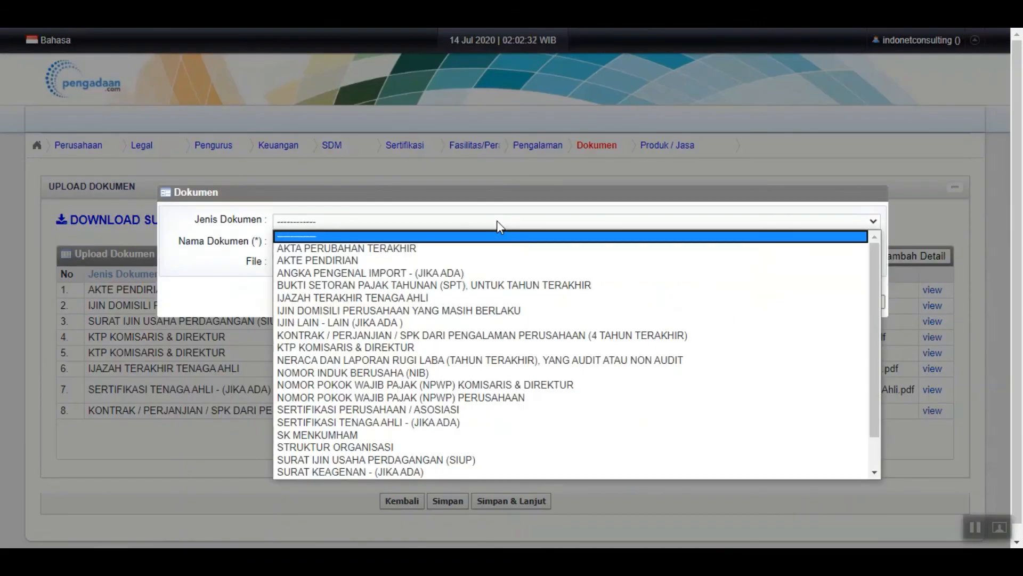
text(su)
key(Down)
key(Down)
key(Down)
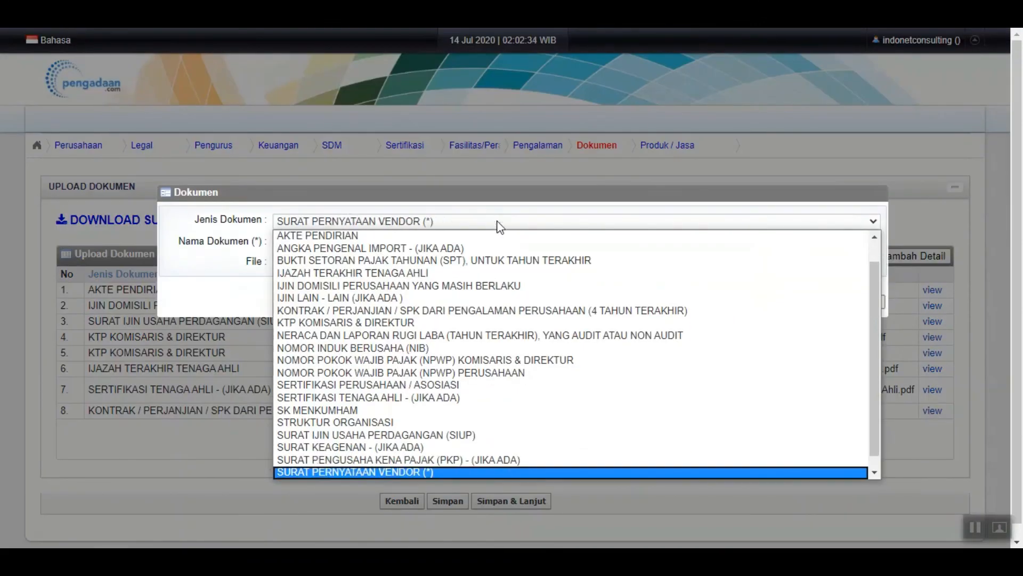
click(409, 471)
click(326, 239)
text(SURAT PERNYATAAN VENDOR)
Attach Surat Pernyataan Vendor.pdf, upload it, and acknowledge the success message
click(308, 262)
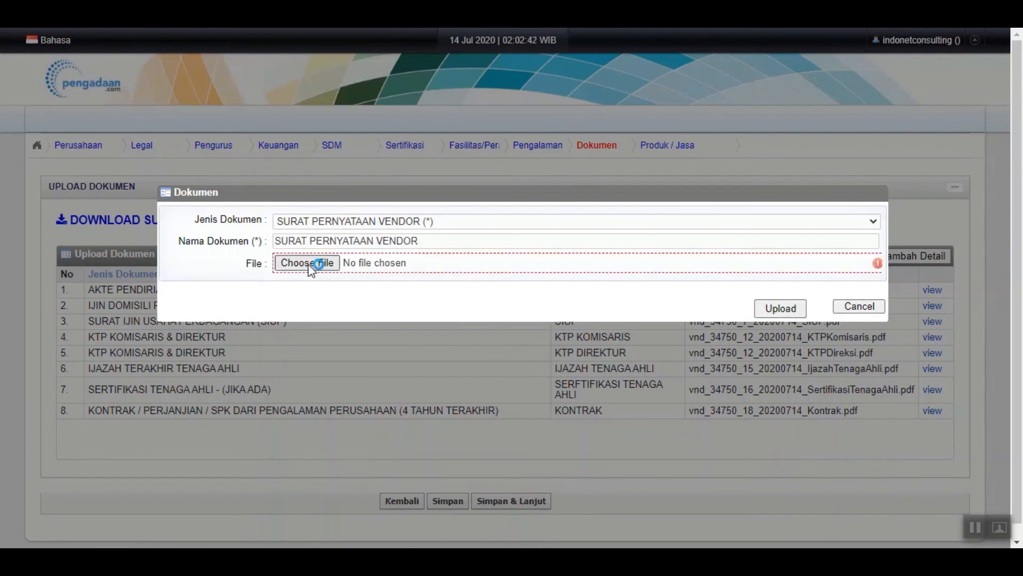
click(236, 261)
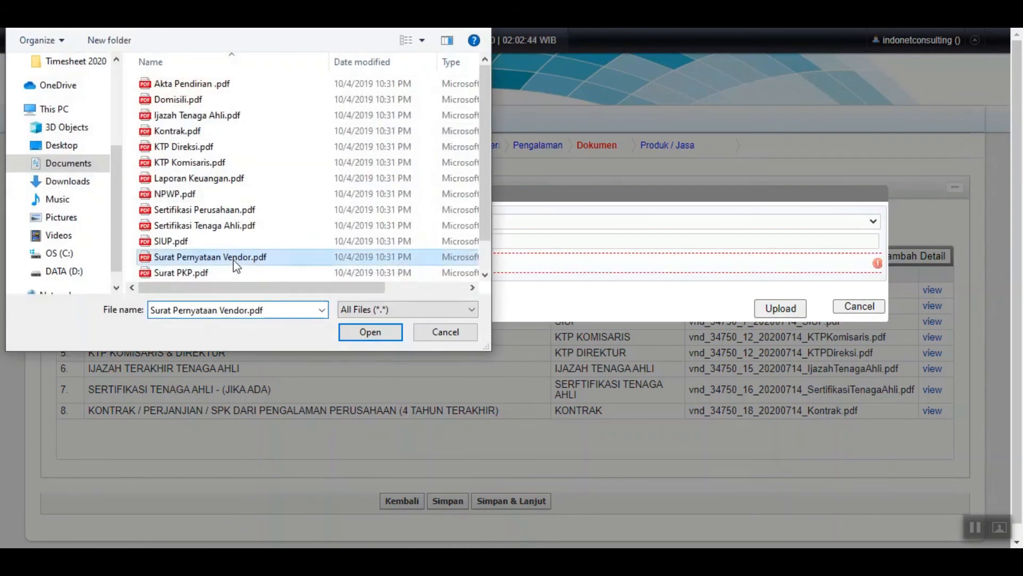
double_click(236, 265)
click(778, 305)
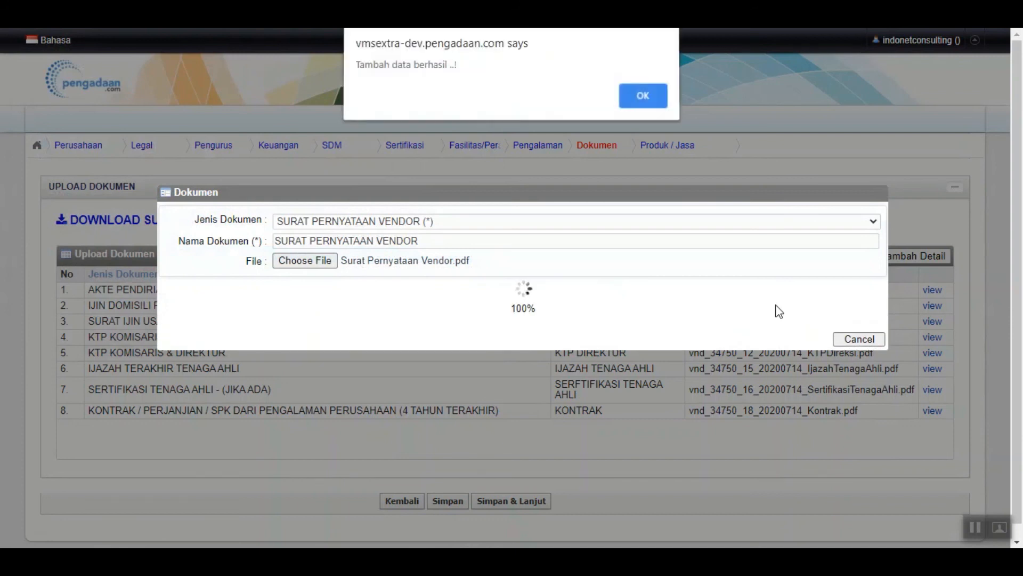
click(644, 98)
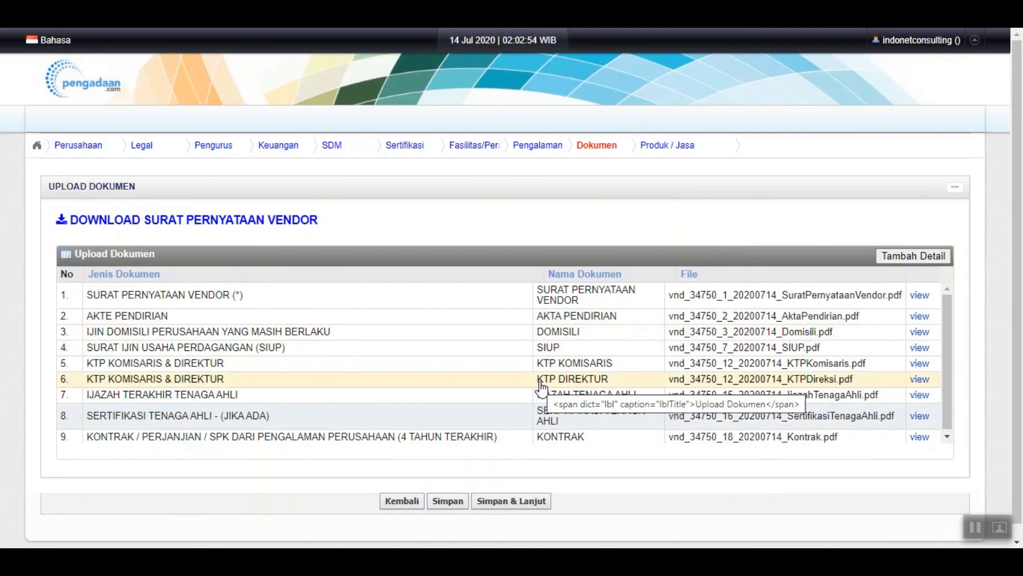
Save the documents, continue to the Produk / Jasa step, and begin a blank product entry
click(526, 503)
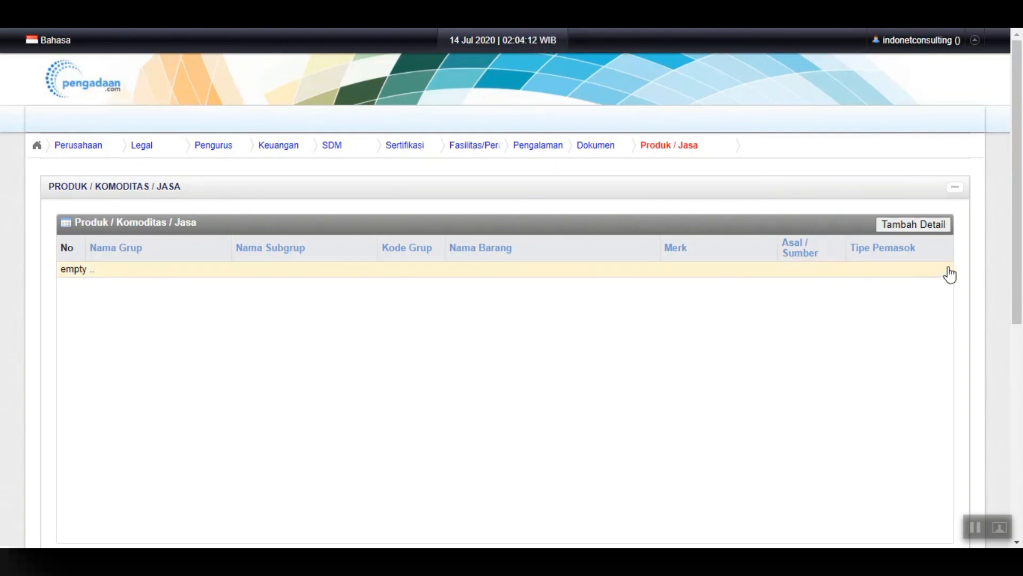
click(911, 227)
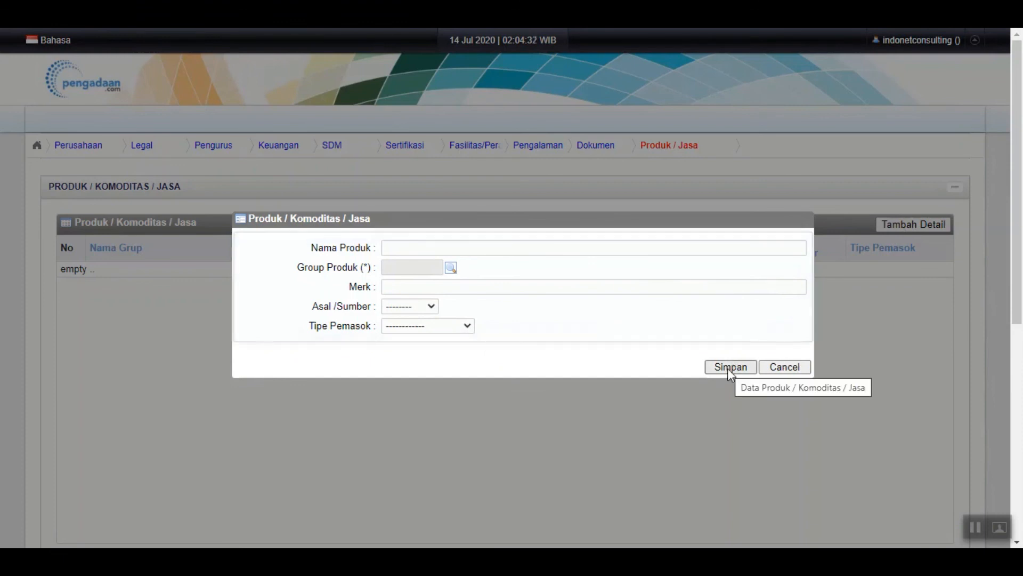
Name the product 'PMO CONSULTANT' and assign product group 72.10, building construction services
click(403, 249)
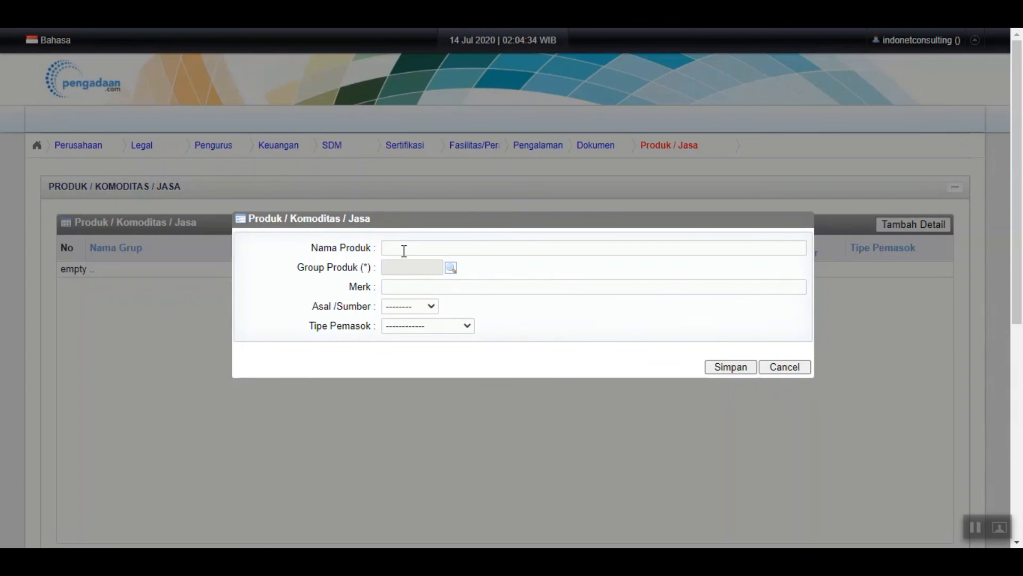
text(J)
key(BackSpace)
text(PMC S)
key(BackSpace)
text(CONSULTn)
key(BackSpace)
text(ANT)
click(449, 268)
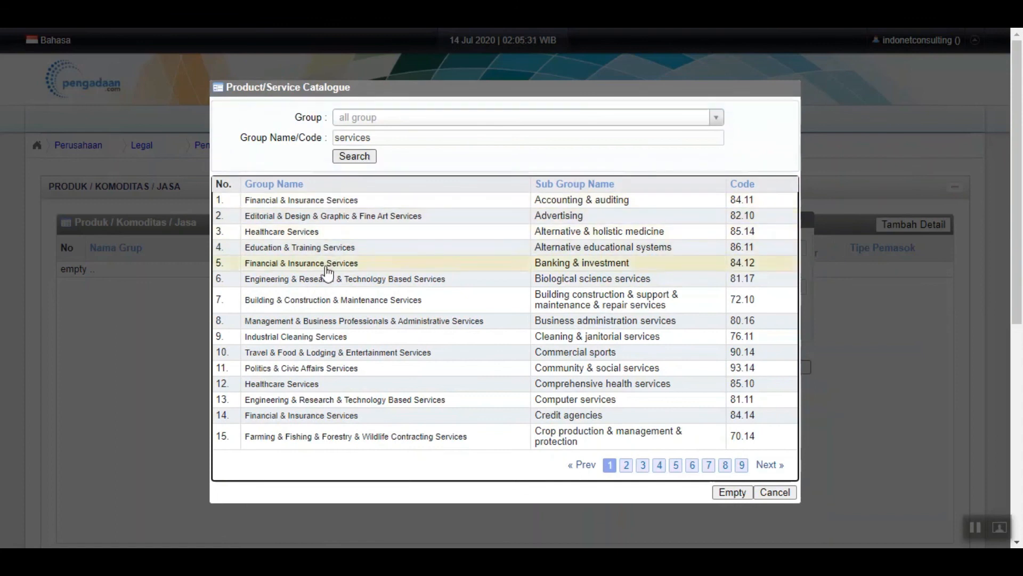
click(331, 304)
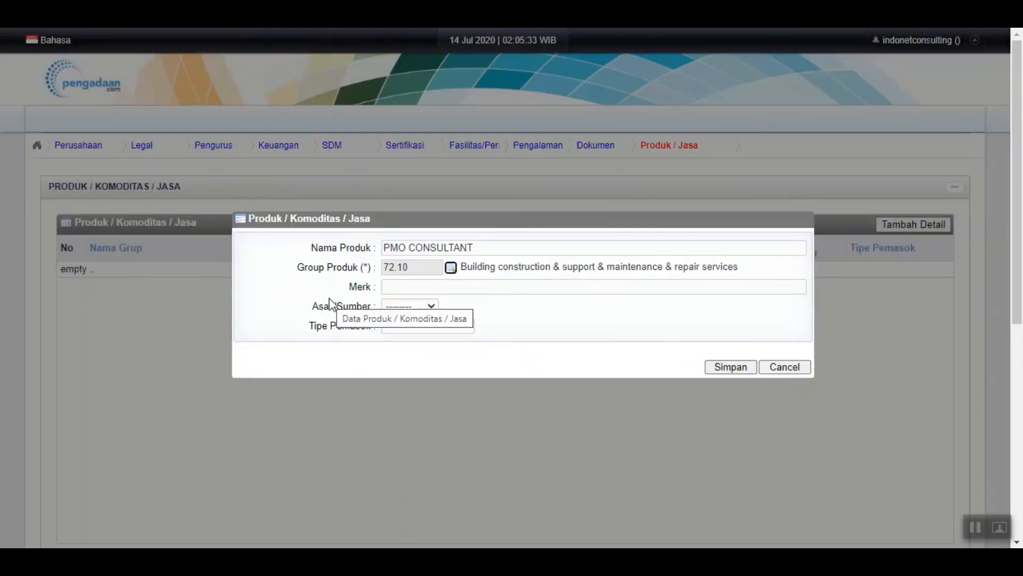
Set brand '-', origin LOKAL and supplier type AGENT, then save the product
click(400, 291)
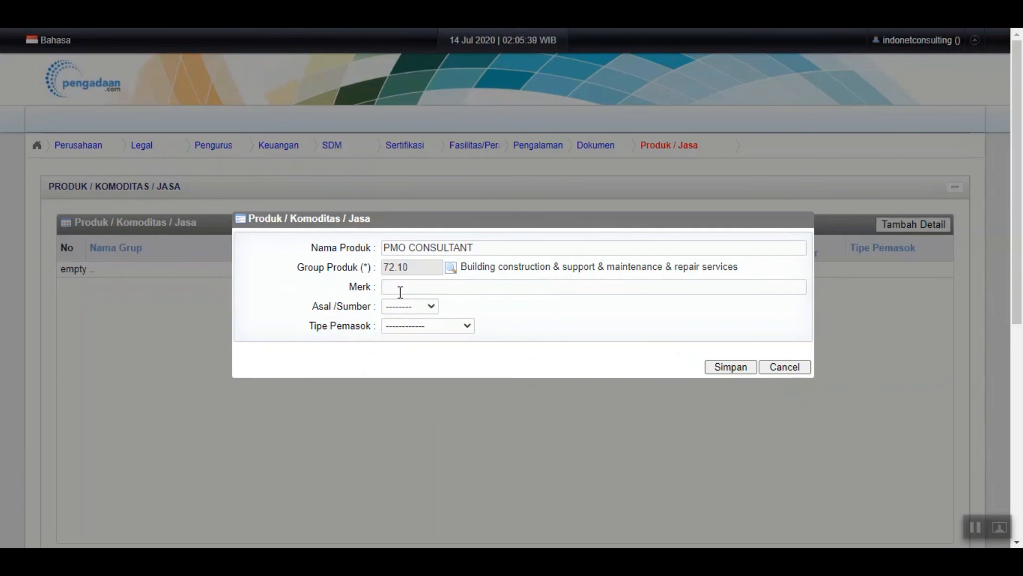
text(-)
click(416, 306)
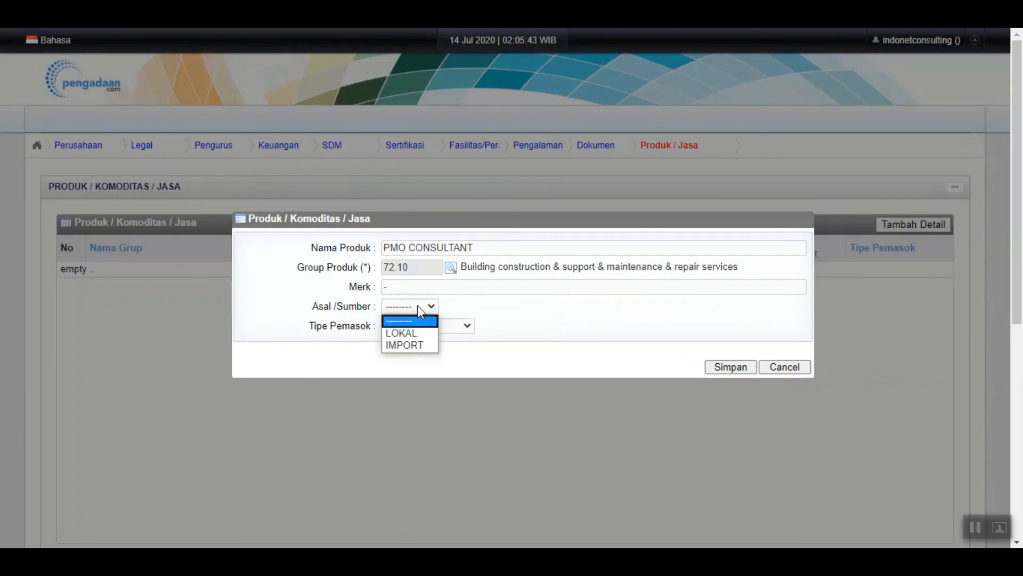
click(416, 334)
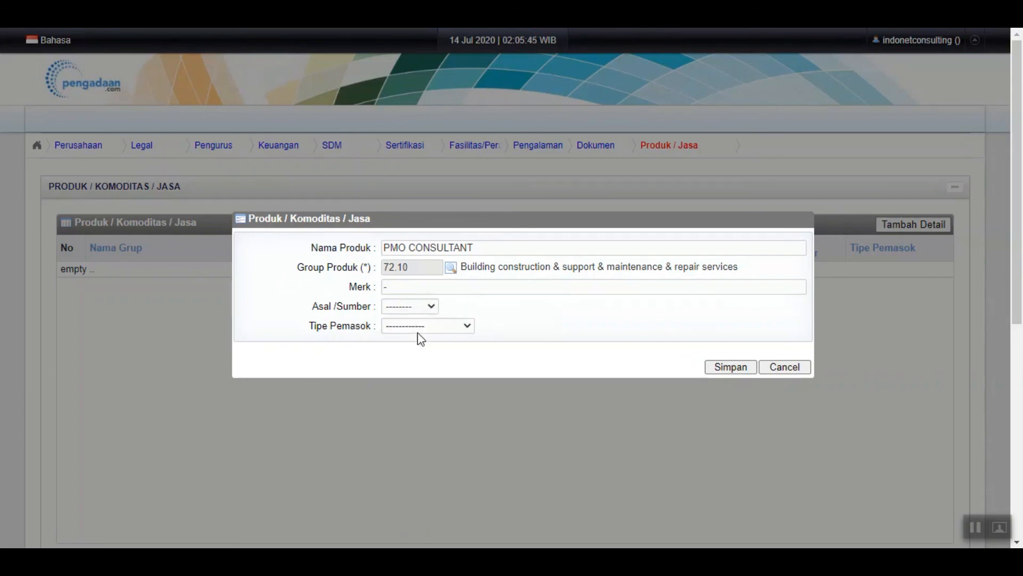
click(457, 326)
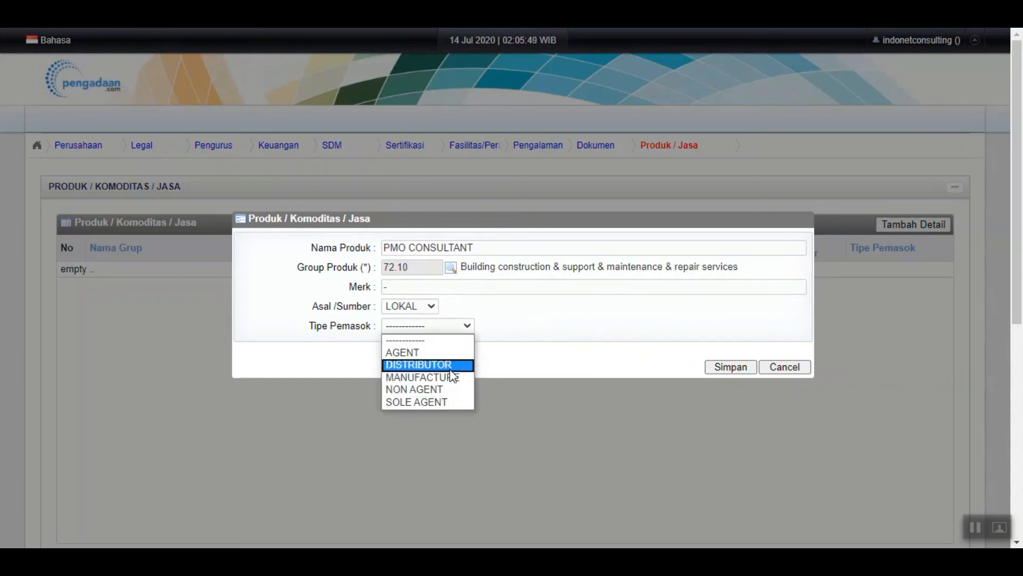
click(453, 352)
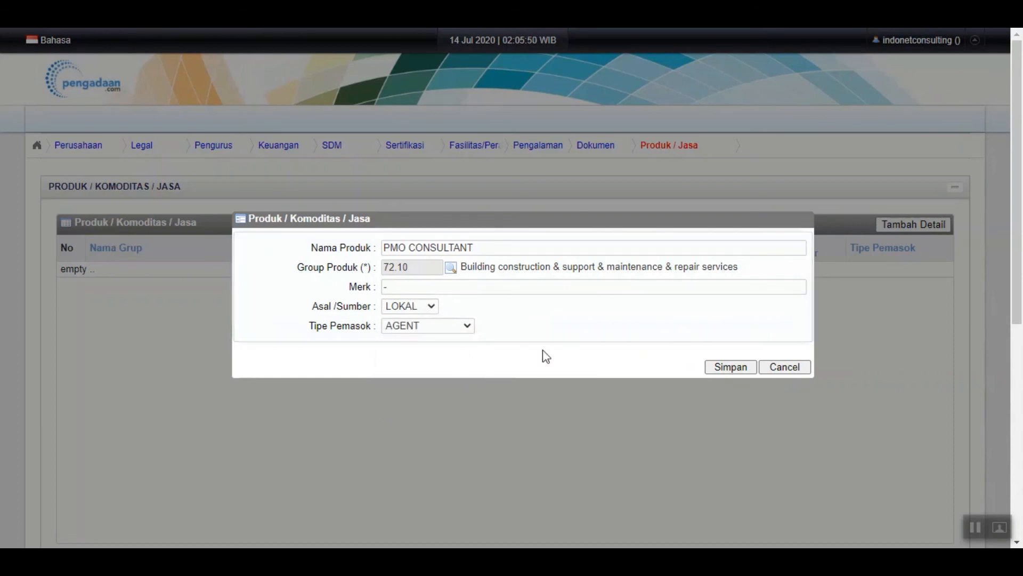
click(742, 368)
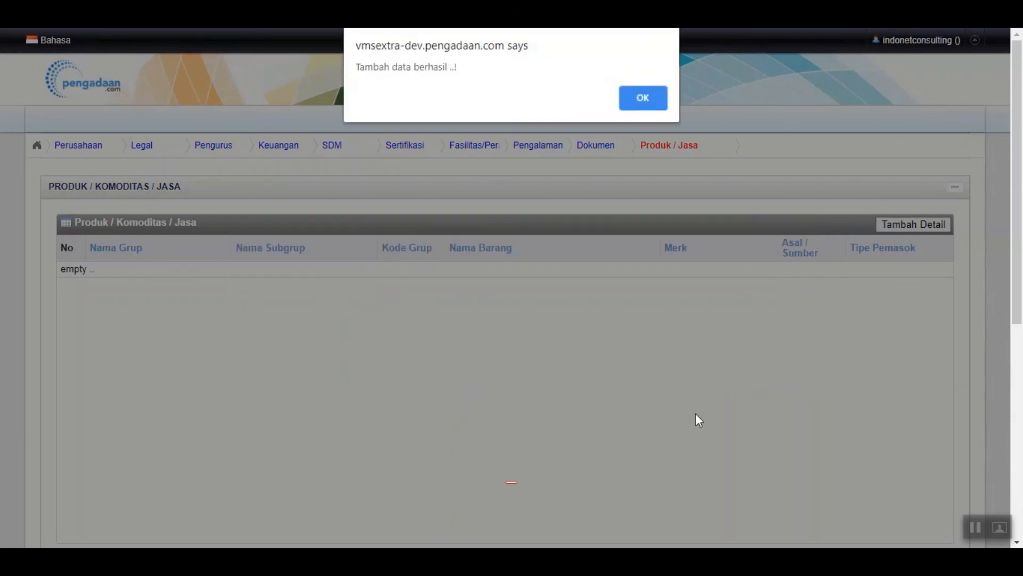
click(645, 98)
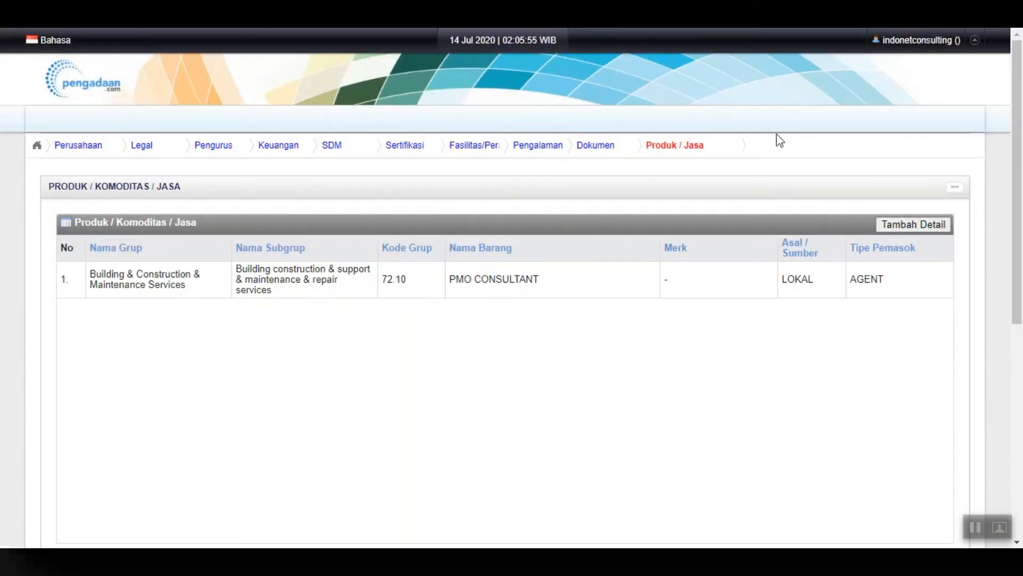
Under E-PROCUREMENT / E-AUCTION, tick BTN, Wijaya Karya, Patra Jasa, TELIN and Transportasi Jakarta
drag(1021, 142, 1021, 364)
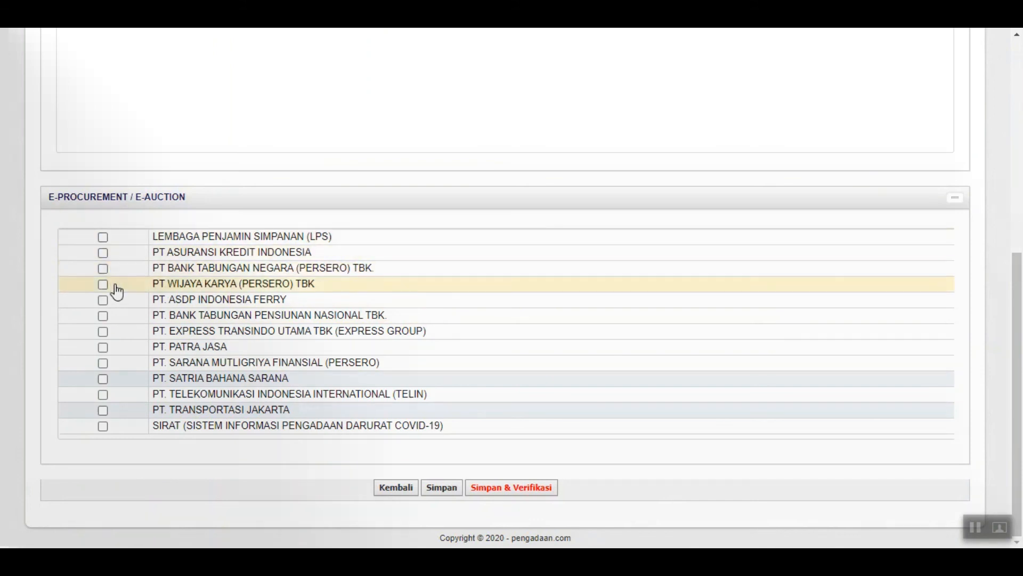
click(103, 269)
click(105, 283)
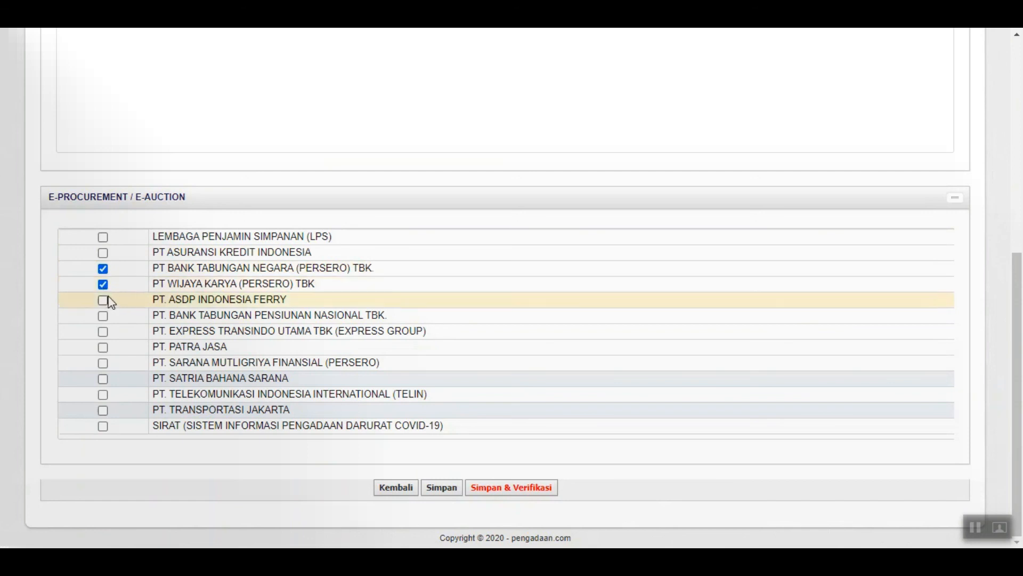
click(103, 348)
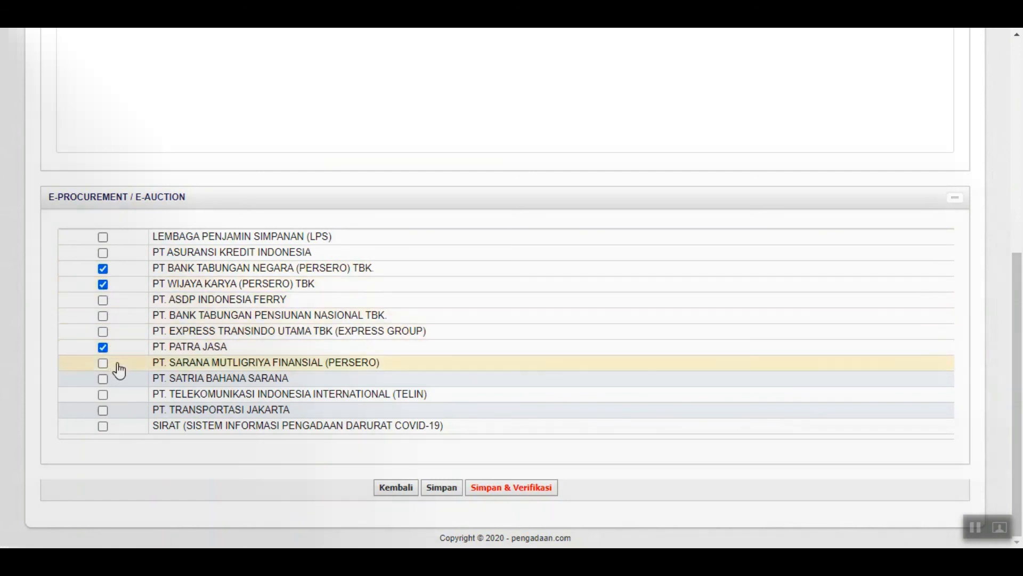
click(103, 395)
click(103, 410)
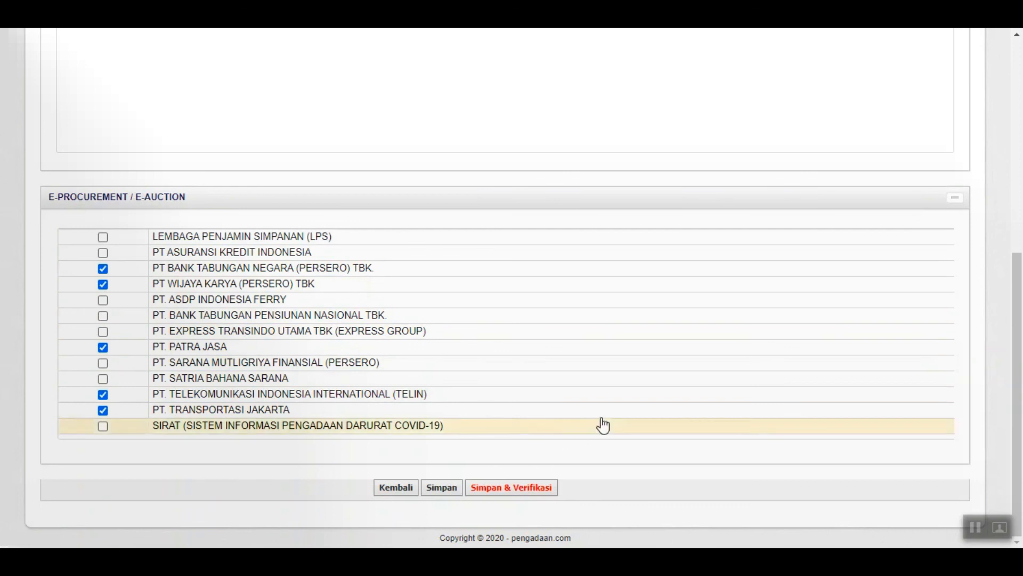
Submit with Simpan & Verifikasi and confirm Ya in the Konfirmasi Persetujuan dialog
click(534, 489)
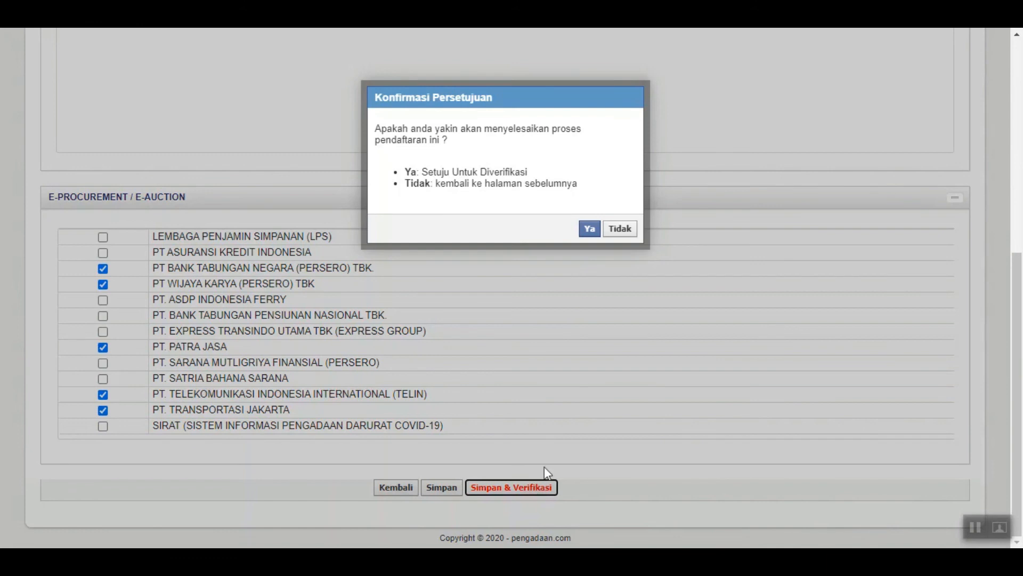
click(589, 230)
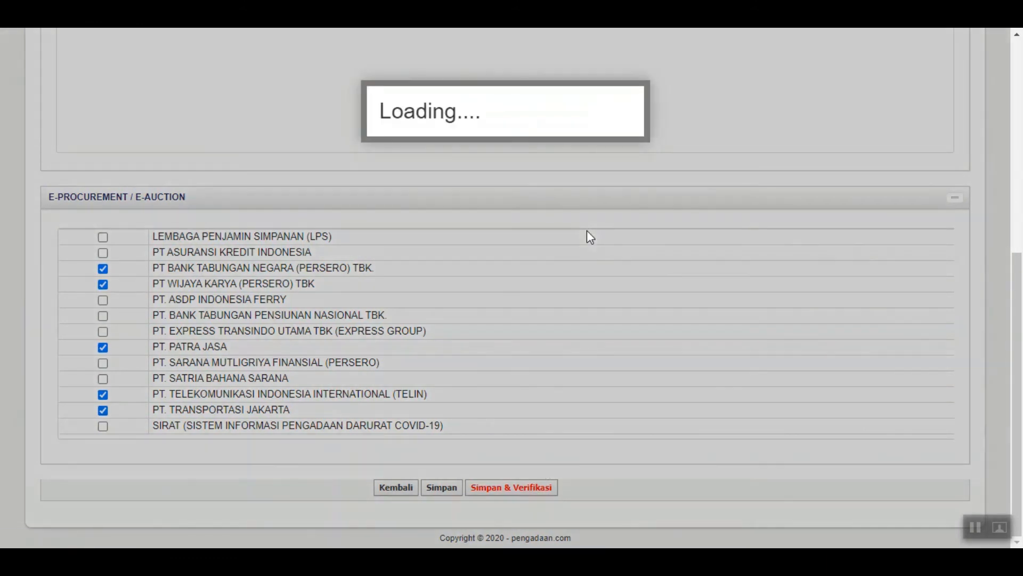